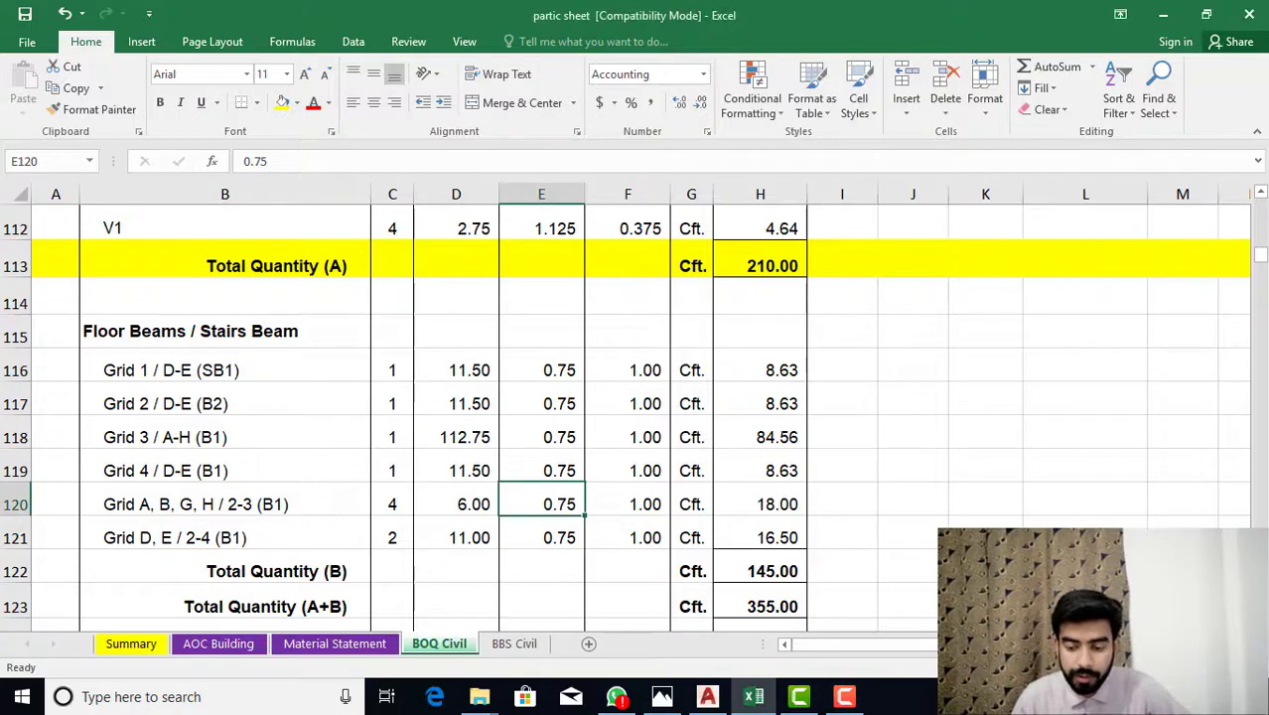
- Bring the Dheri wattan Structure Plan drawing in AutoCAD to the front
click(708, 698)
scroll(737, 312, down, 4)
scroll(616, 314, up, 4)
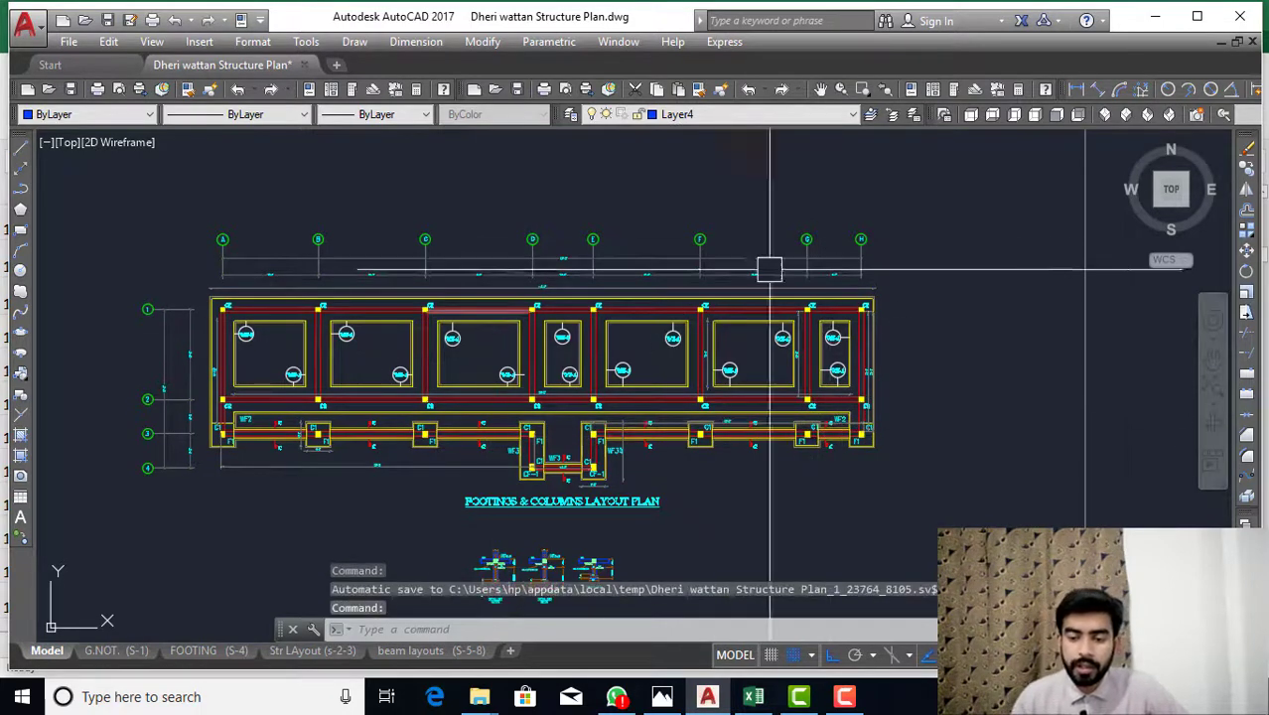
- Glance over the Footings & Columns Layout Plan, then return to the Excel floor beam rows totalling 145.00 Cft
scroll(636, 298, down, 3)
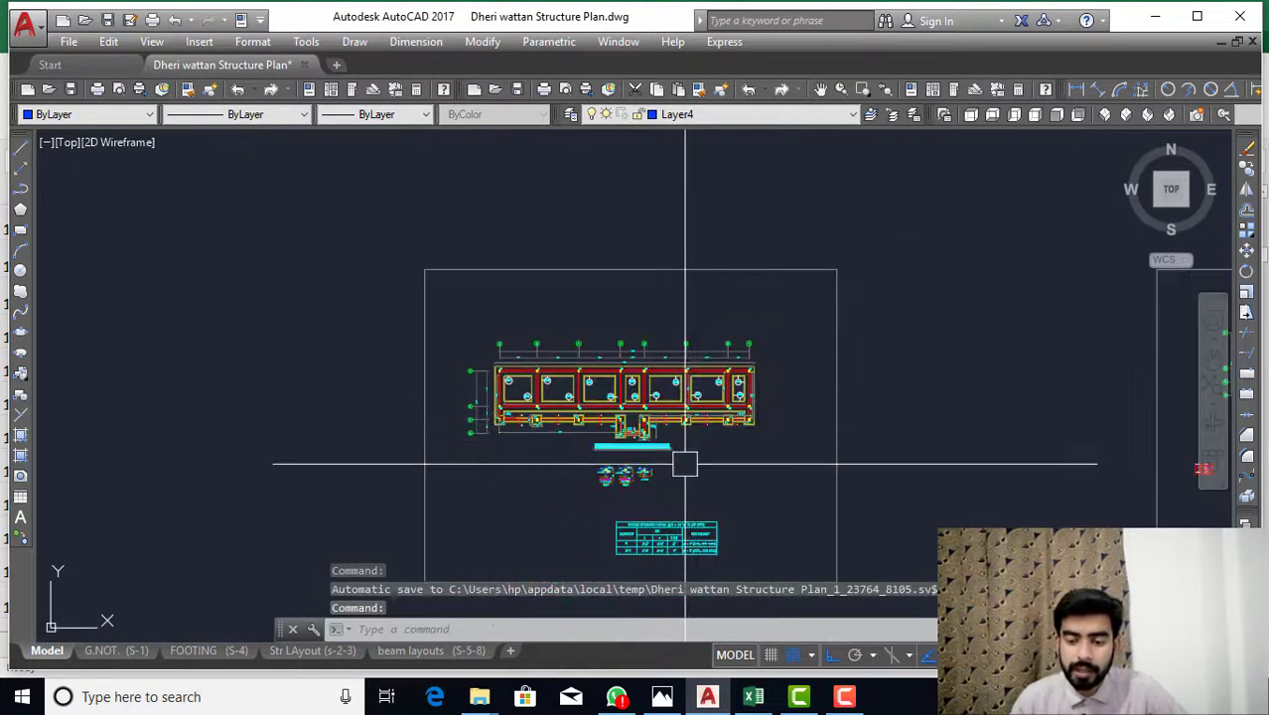
scroll(636, 298, up, 3)
click(752, 700)
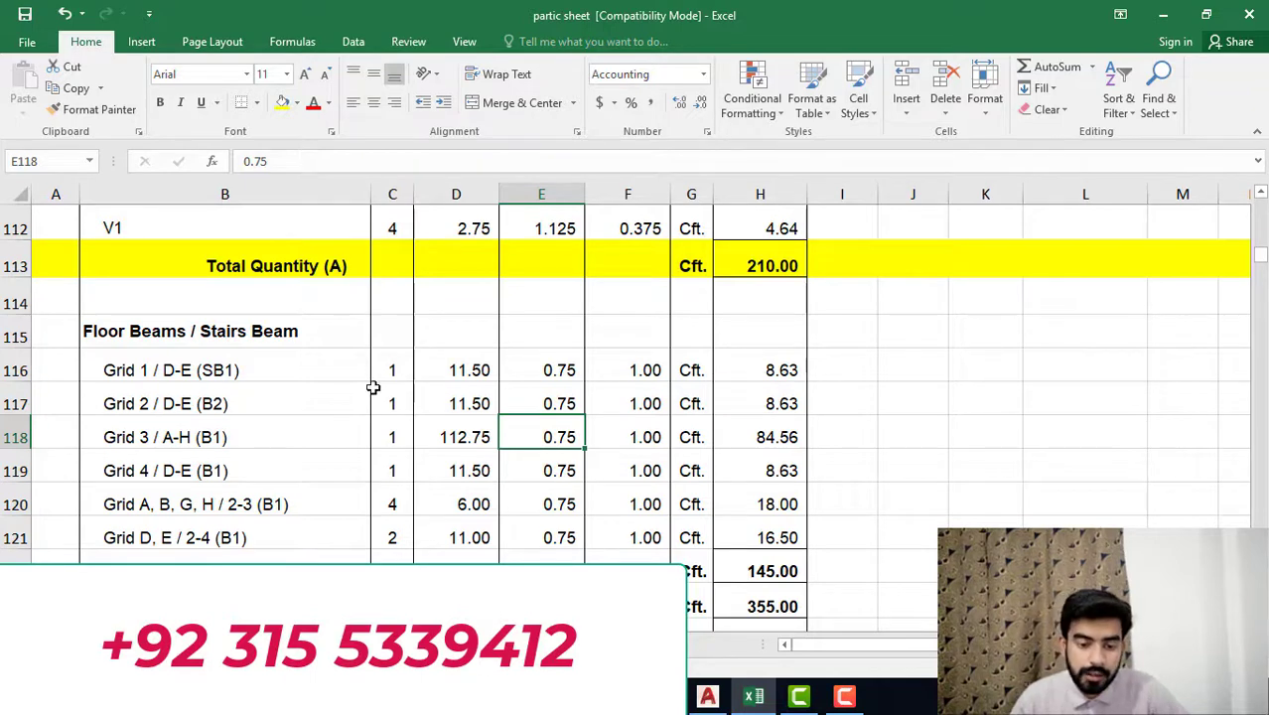
- Scroll through the lintel band and floor beam quantities, totals 145.00 and 355.00
scroll(522, 464, up, 1)
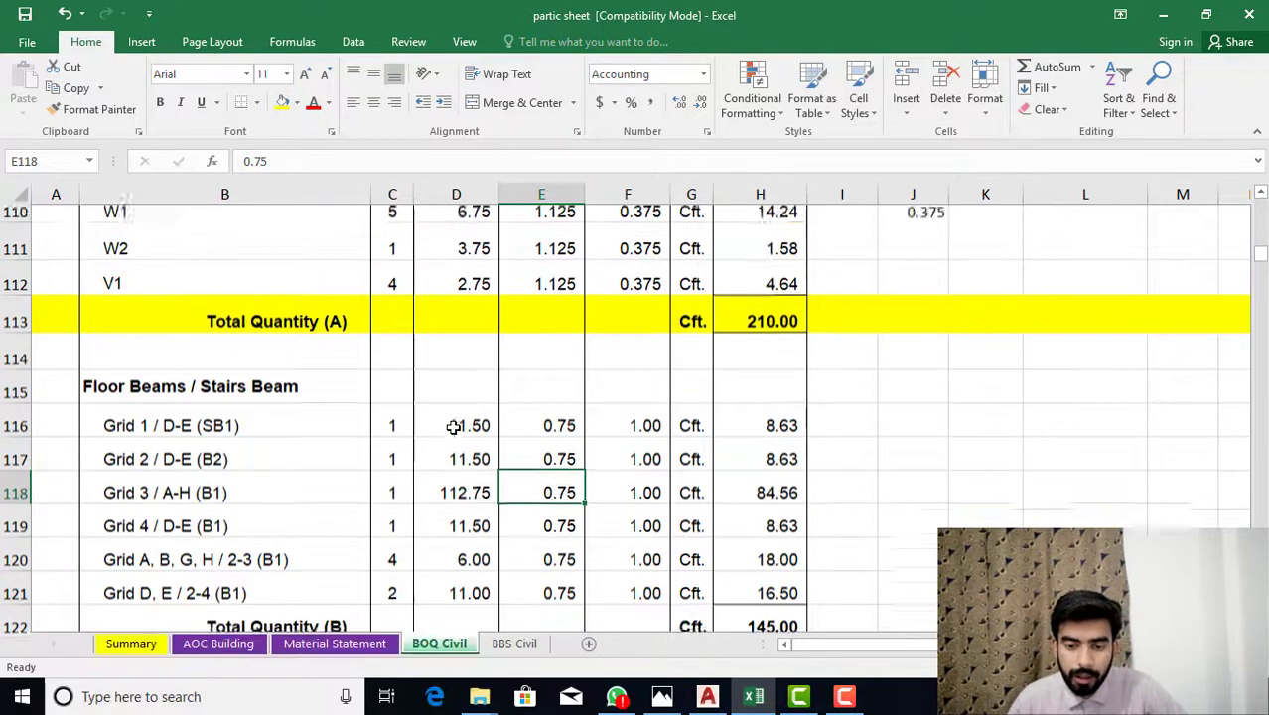
scroll(453, 419, up, 1)
scroll(574, 387, up, 3)
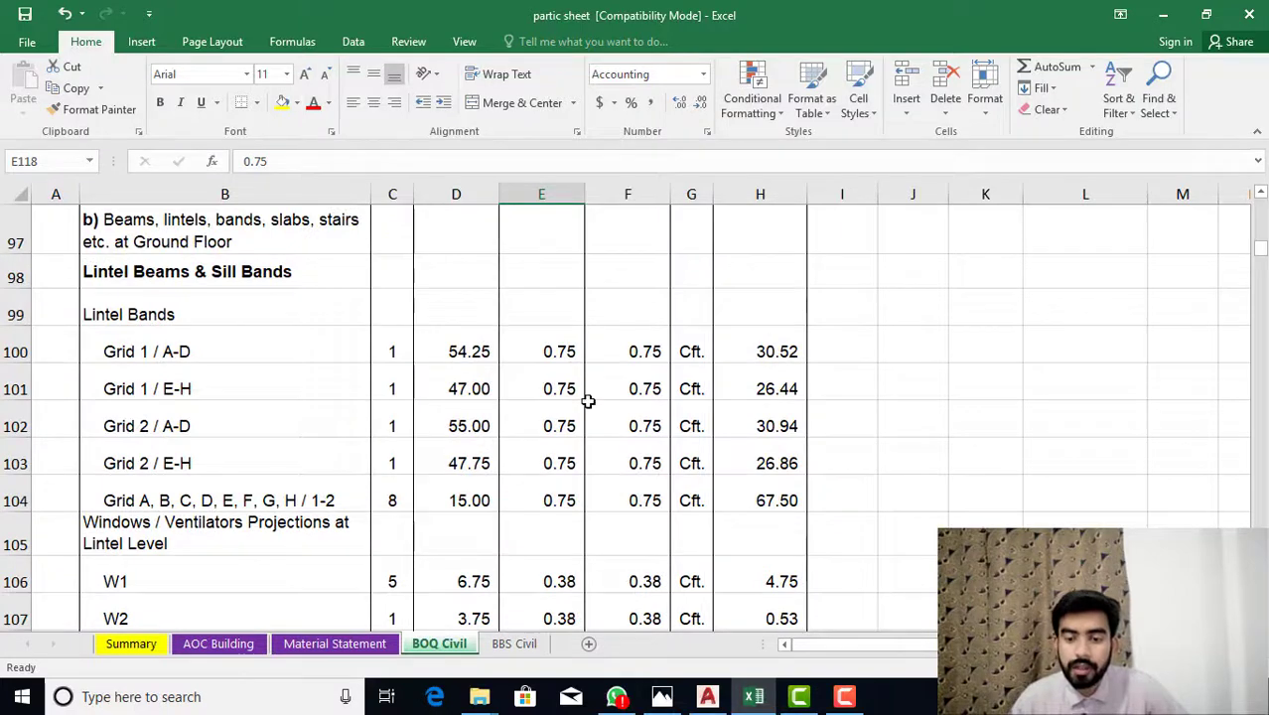
scroll(517, 419, down, 1)
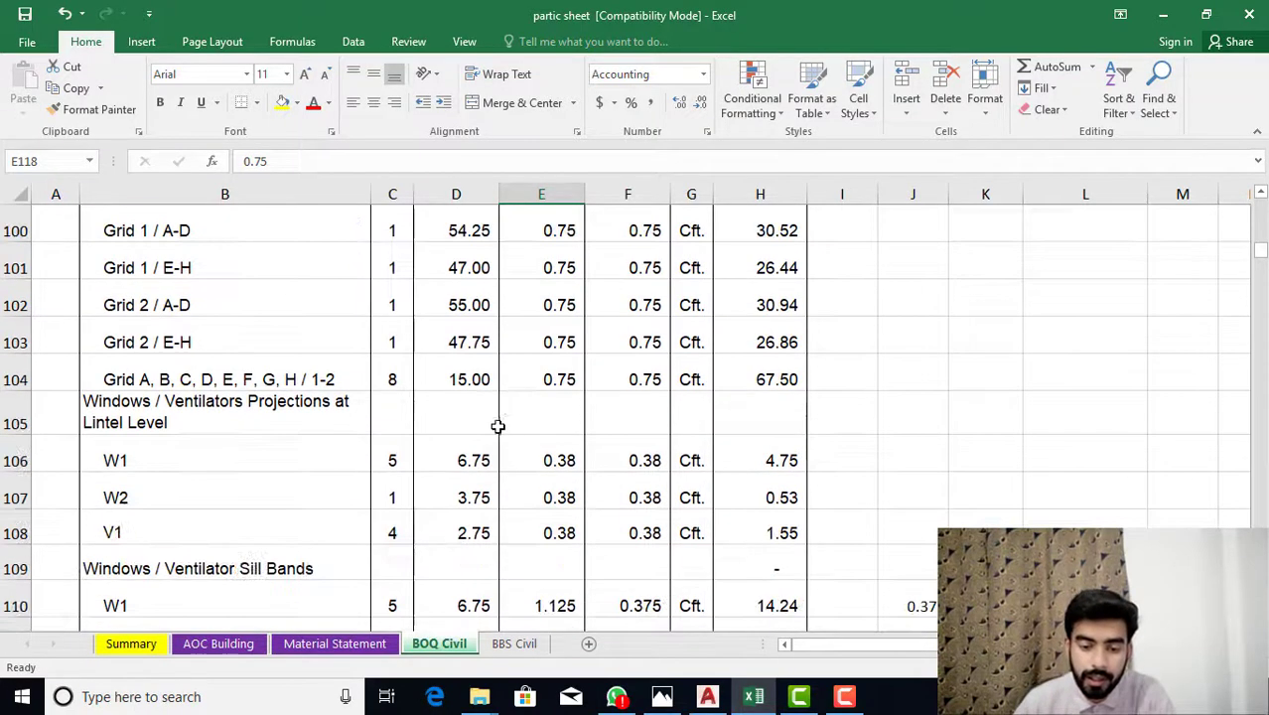
scroll(388, 417, down, 1)
scroll(280, 447, down, 1)
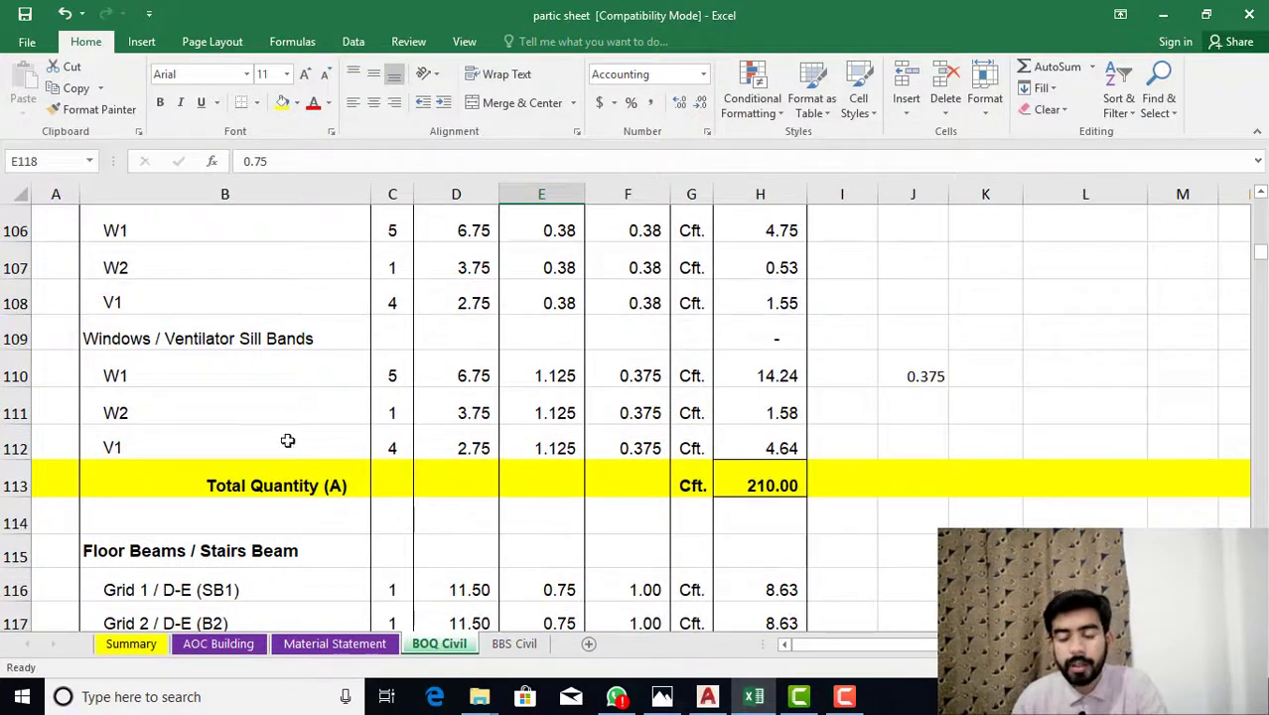
scroll(212, 533, down, 1)
scroll(206, 512, down, 2)
scroll(232, 399, up, 1)
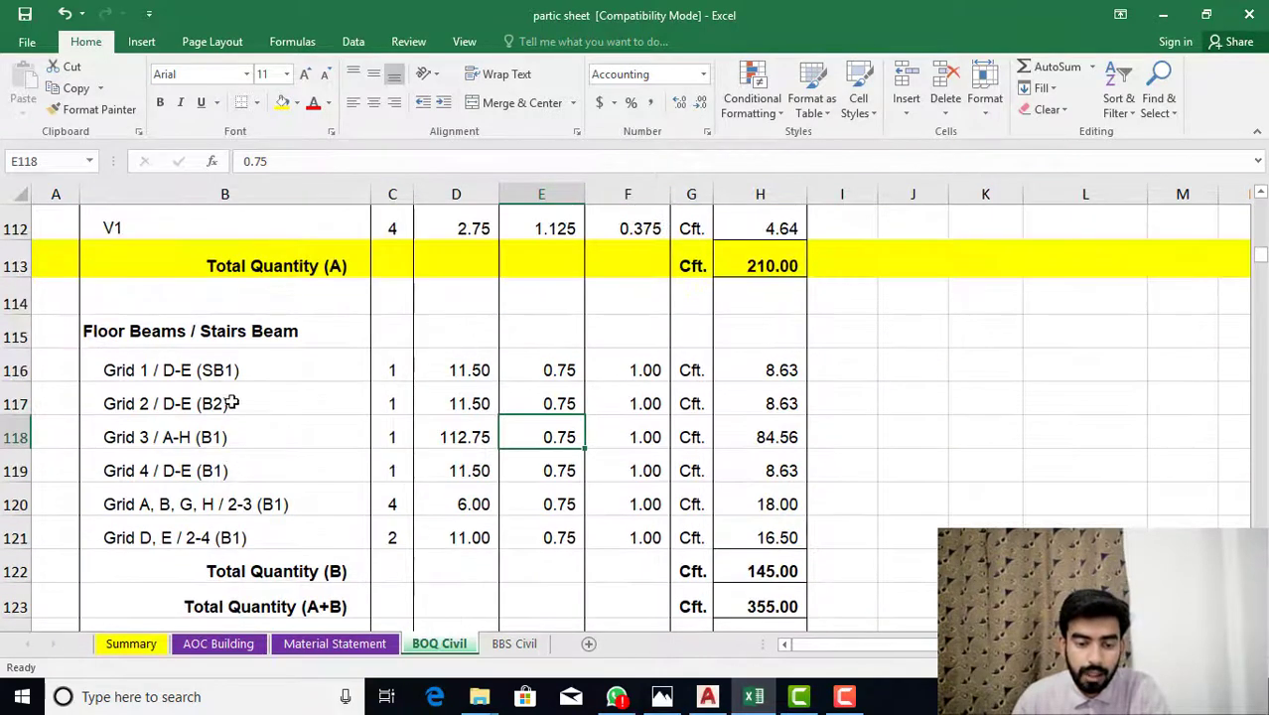
- Select the Grid 1 / D-E (SB1) entry and Floor Beams / Stairs Beam heading, then return to AutoCAD
click(227, 369)
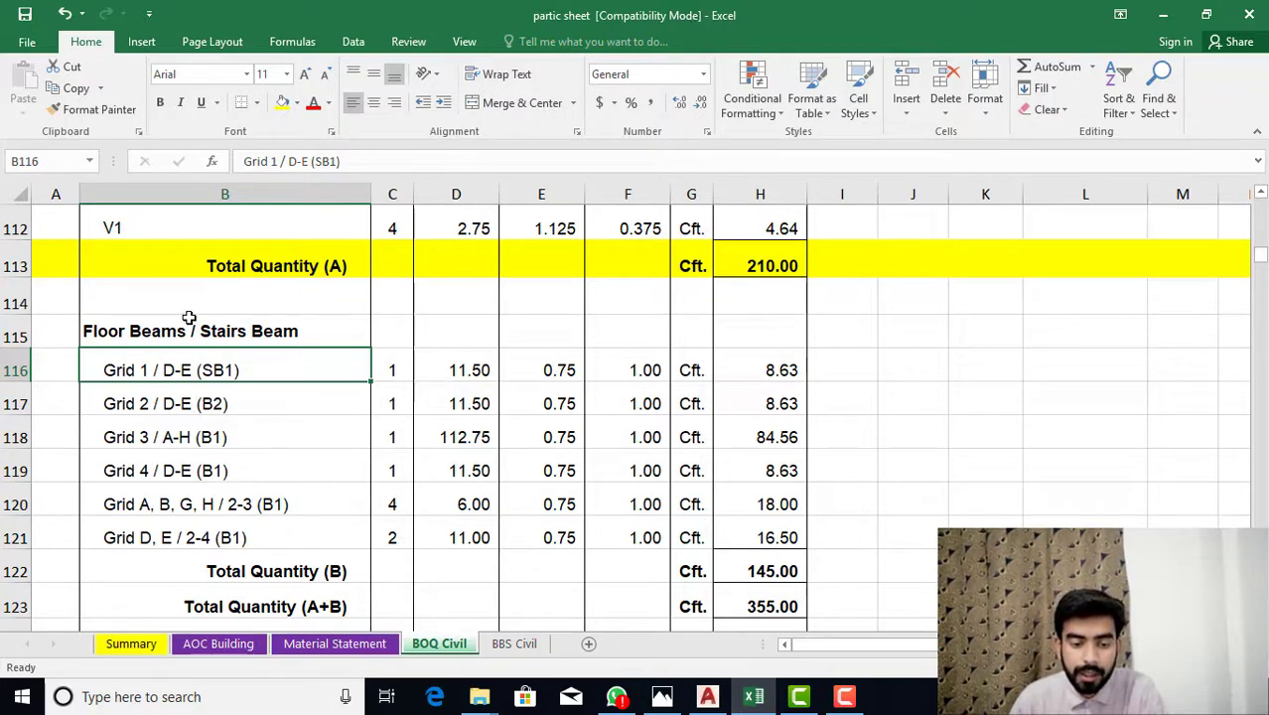
click(139, 334)
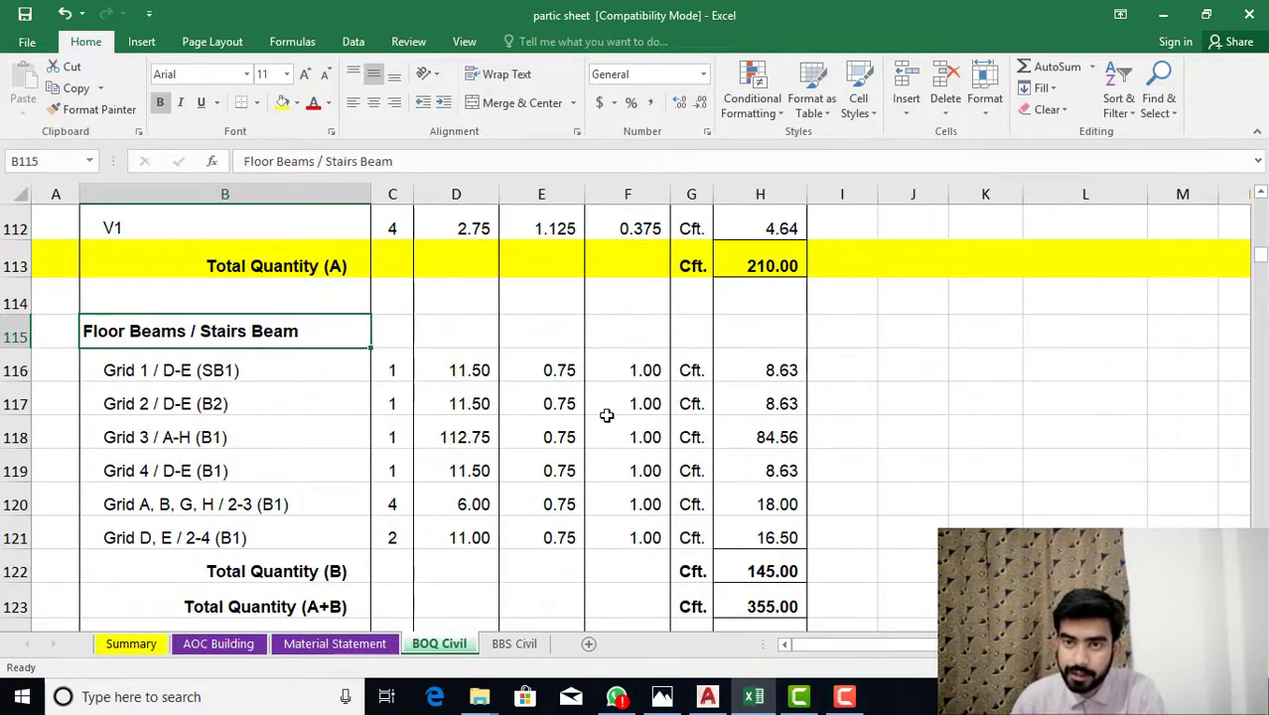
click(708, 696)
- Zoom past the Lintel Beams Layout Plan to the Beams Layout Plan (Slab Level) with B1 and B2 beams
scroll(657, 359, down, 3)
scroll(921, 284, up, 3)
scroll(875, 262, up, 3)
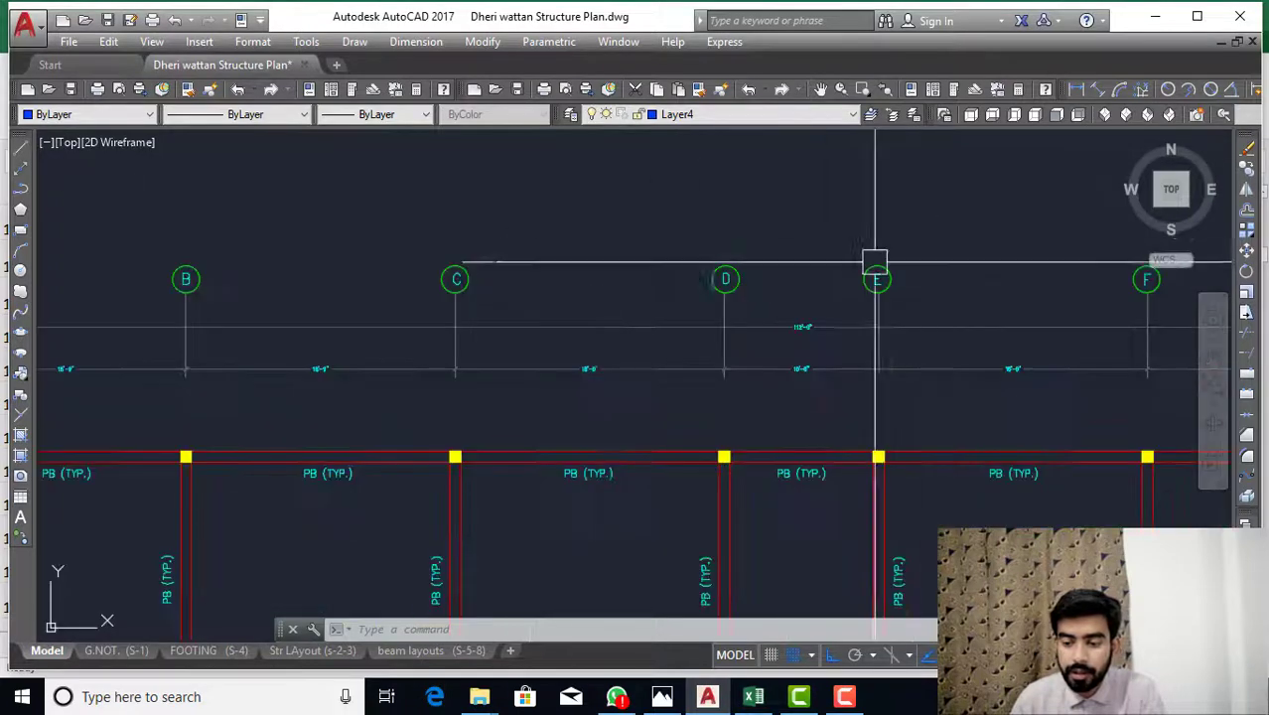
scroll(734, 396, down, 5)
scroll(856, 374, up, 5)
scroll(671, 439, down, 5)
scroll(763, 415, up, 4)
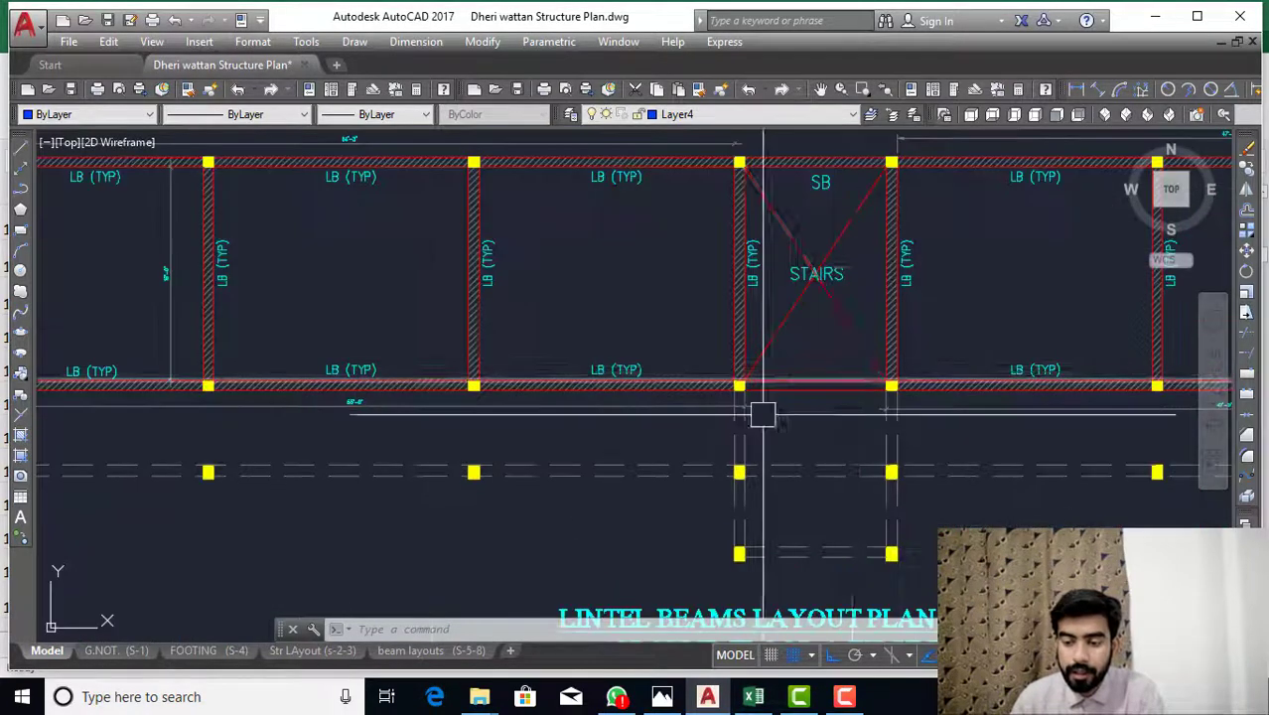
scroll(763, 415, down, 5)
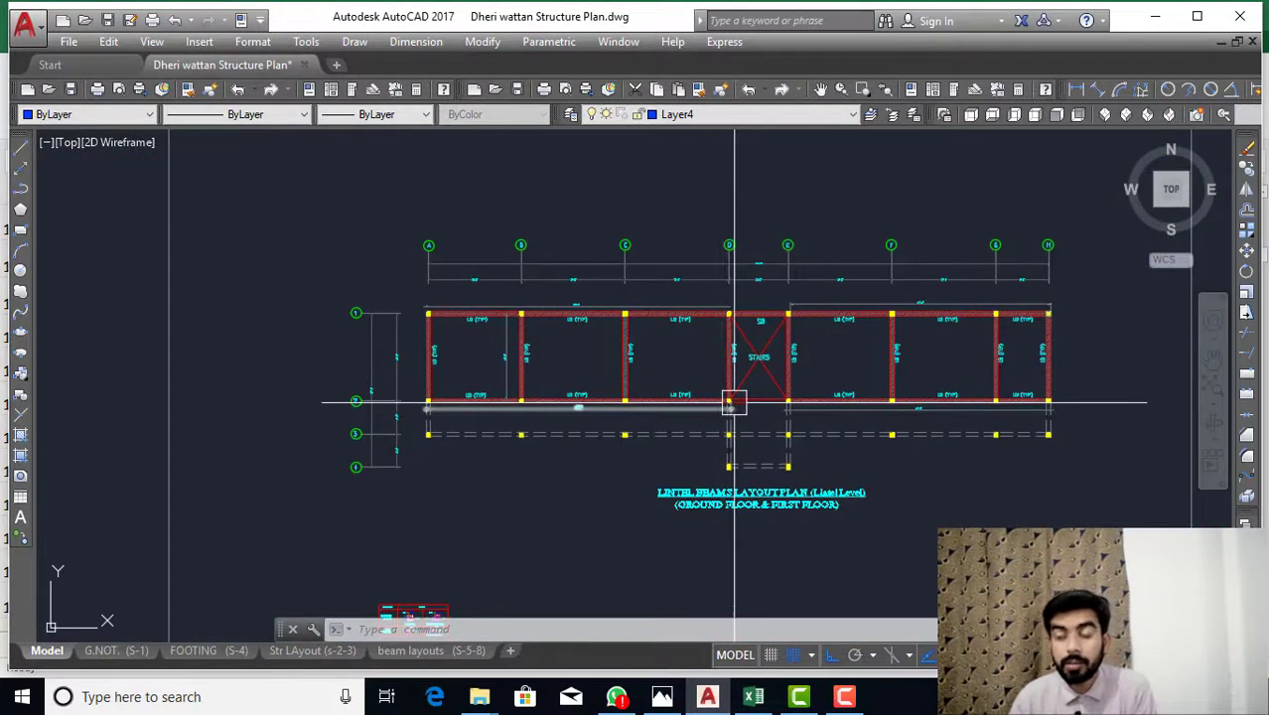
scroll(758, 379, up, 2)
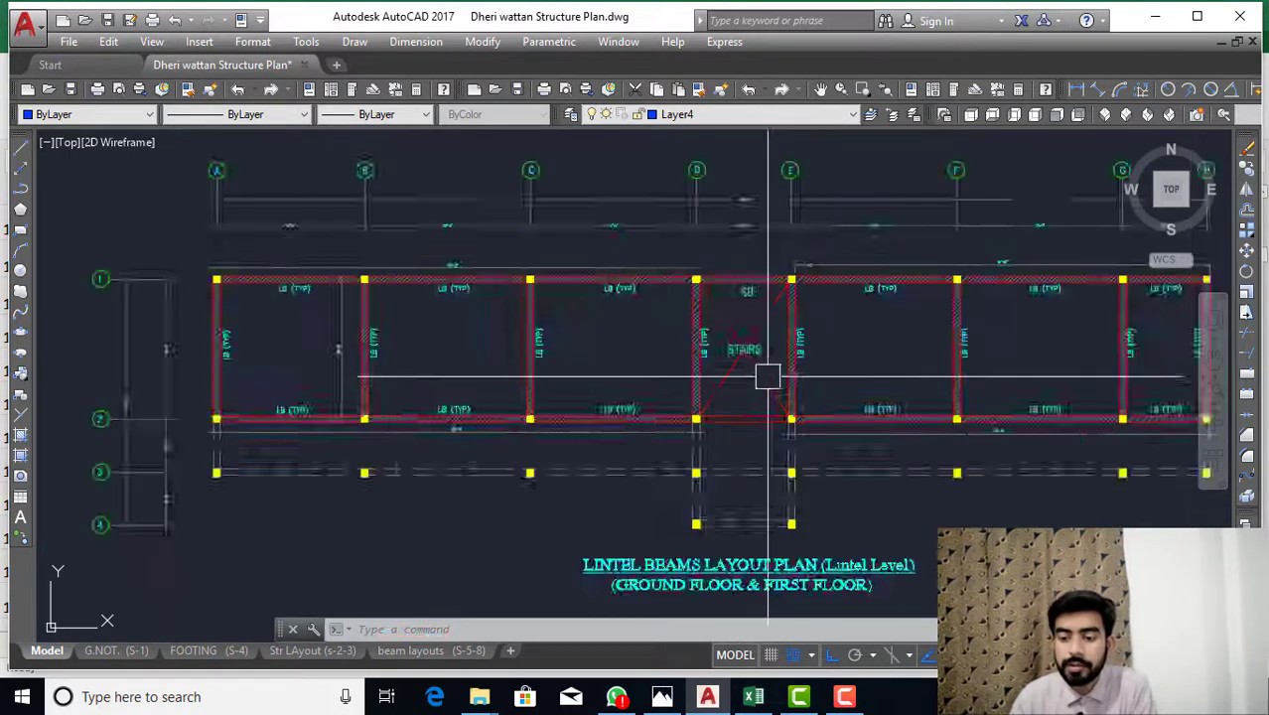
scroll(599, 334, down, 6)
scroll(894, 318, up, 2)
scroll(797, 417, up, 4)
scroll(855, 417, down, 2)
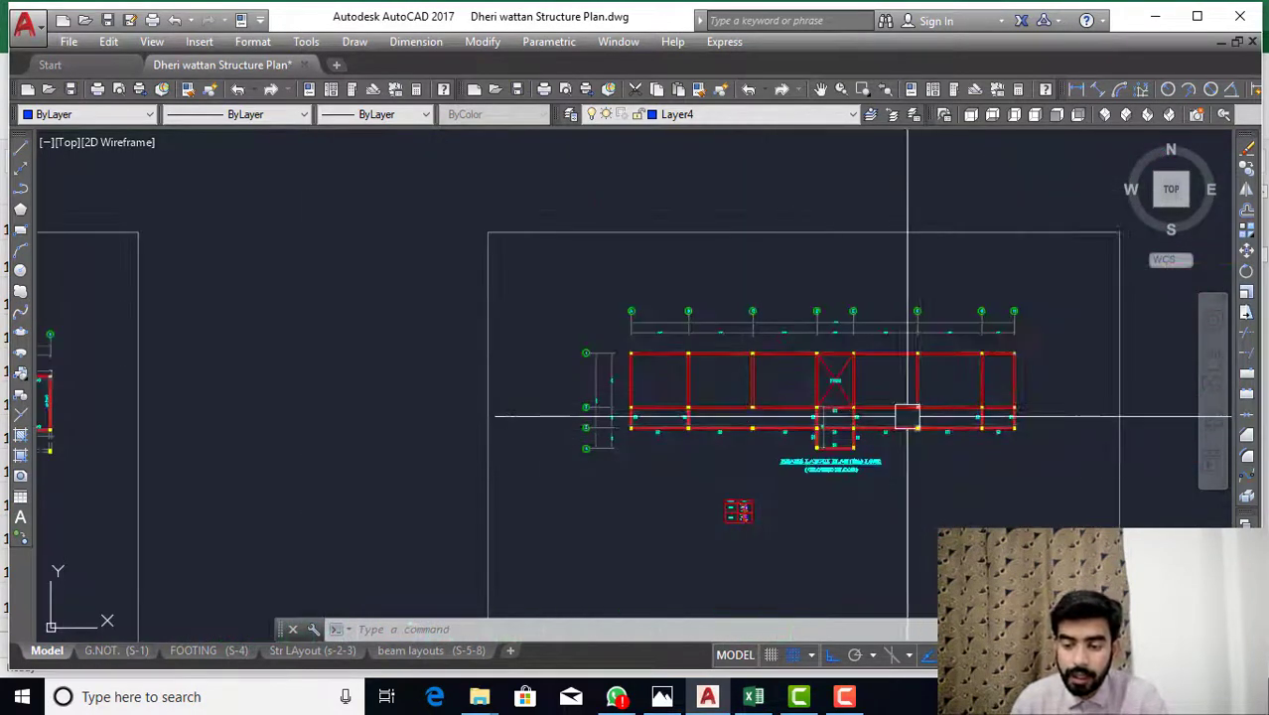
scroll(788, 334, down, 6)
scroll(660, 357, up, 5)
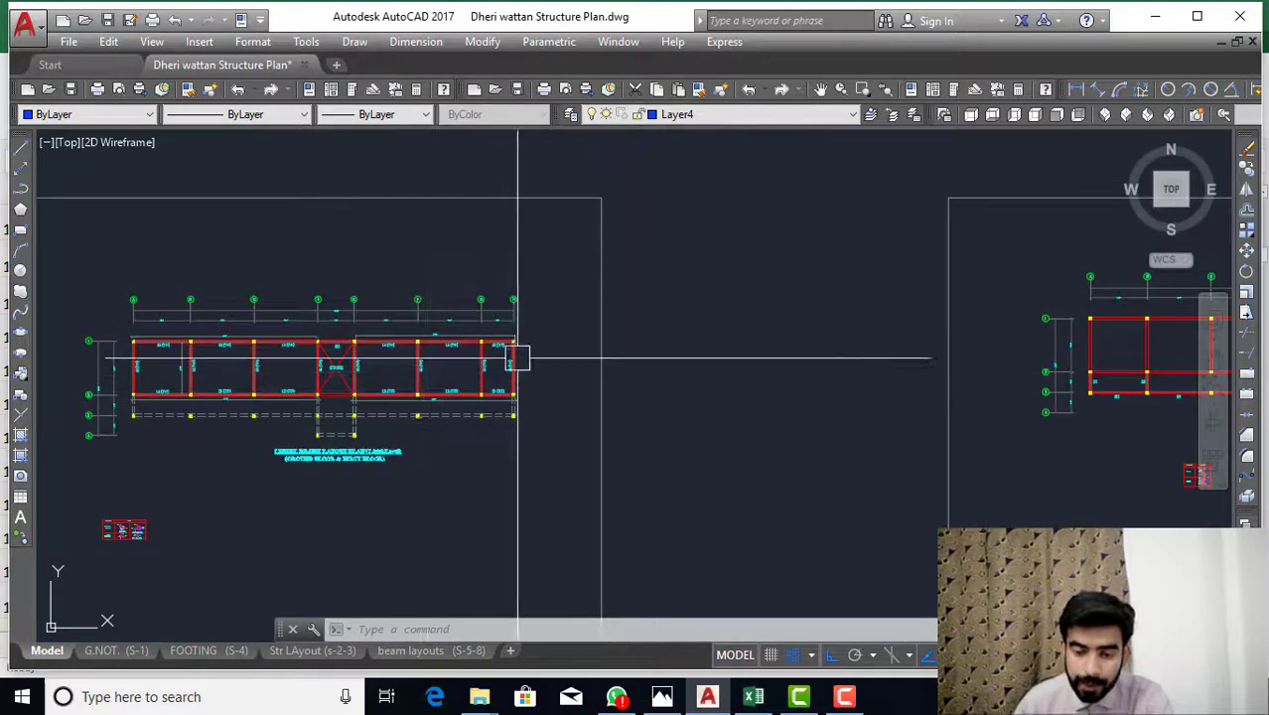
scroll(412, 380, up, 8)
scroll(412, 380, down, 5)
scroll(409, 355, down, 2)
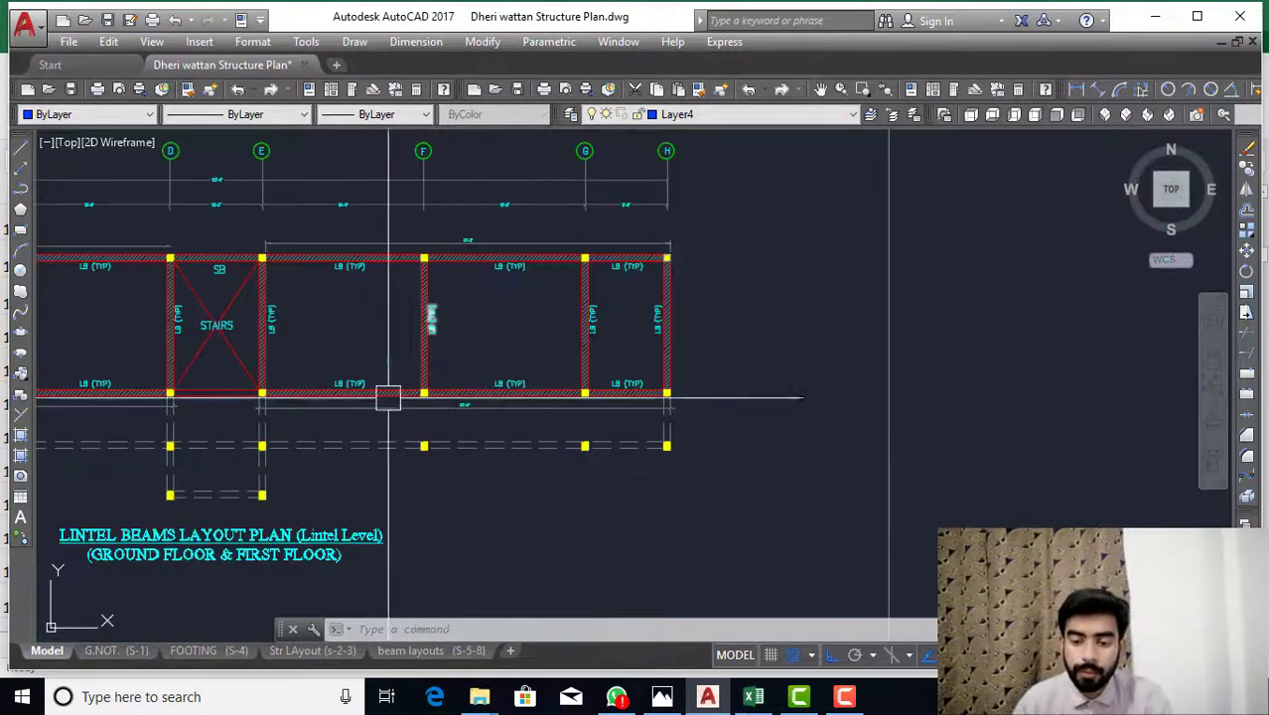
scroll(397, 333, down, 2)
scroll(328, 313, up, 4)
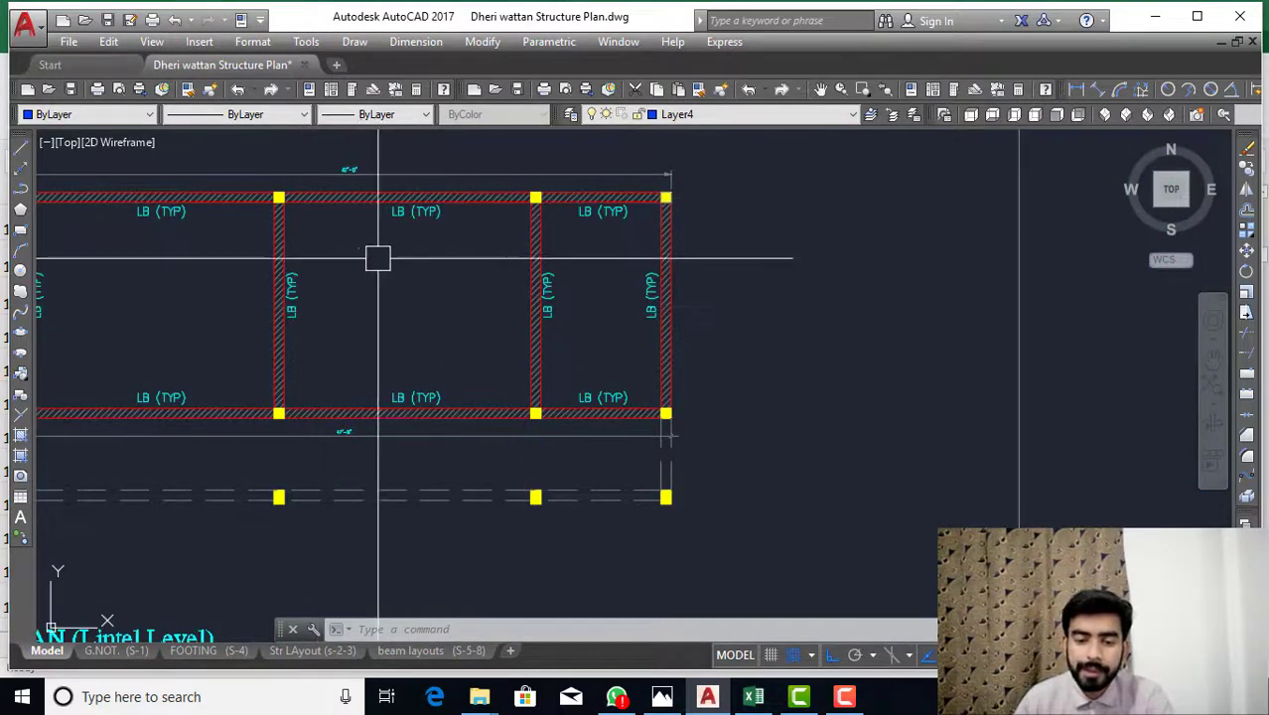
scroll(751, 303, down, 3)
scroll(601, 315, down, 2)
scroll(725, 263, up, 4)
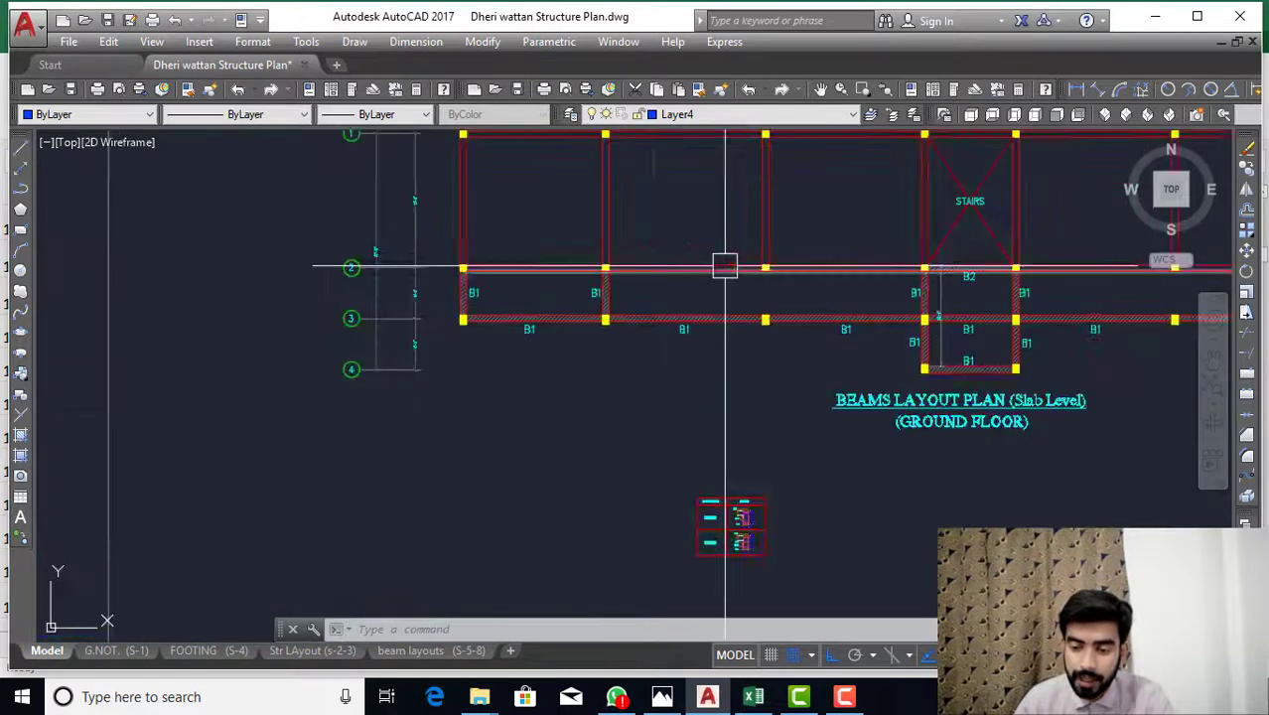
scroll(420, 394, up, 4)
scroll(462, 335, down, 3)
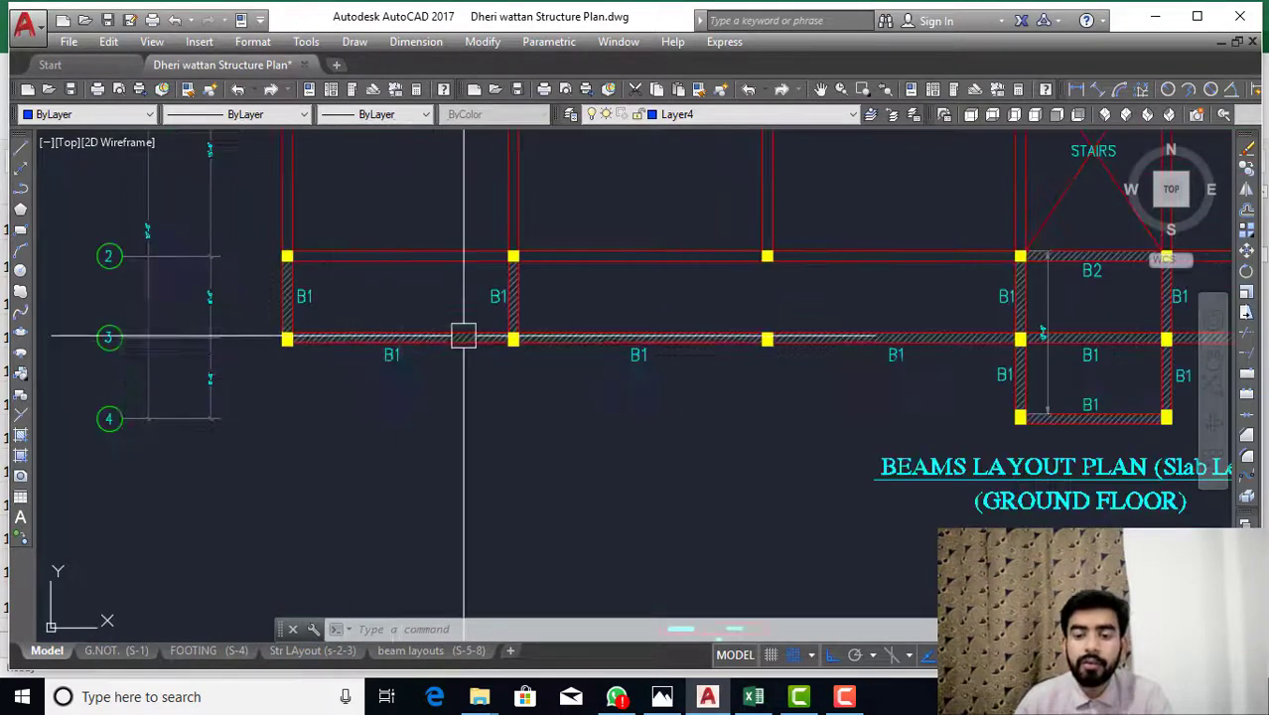
scroll(475, 343, up, 2)
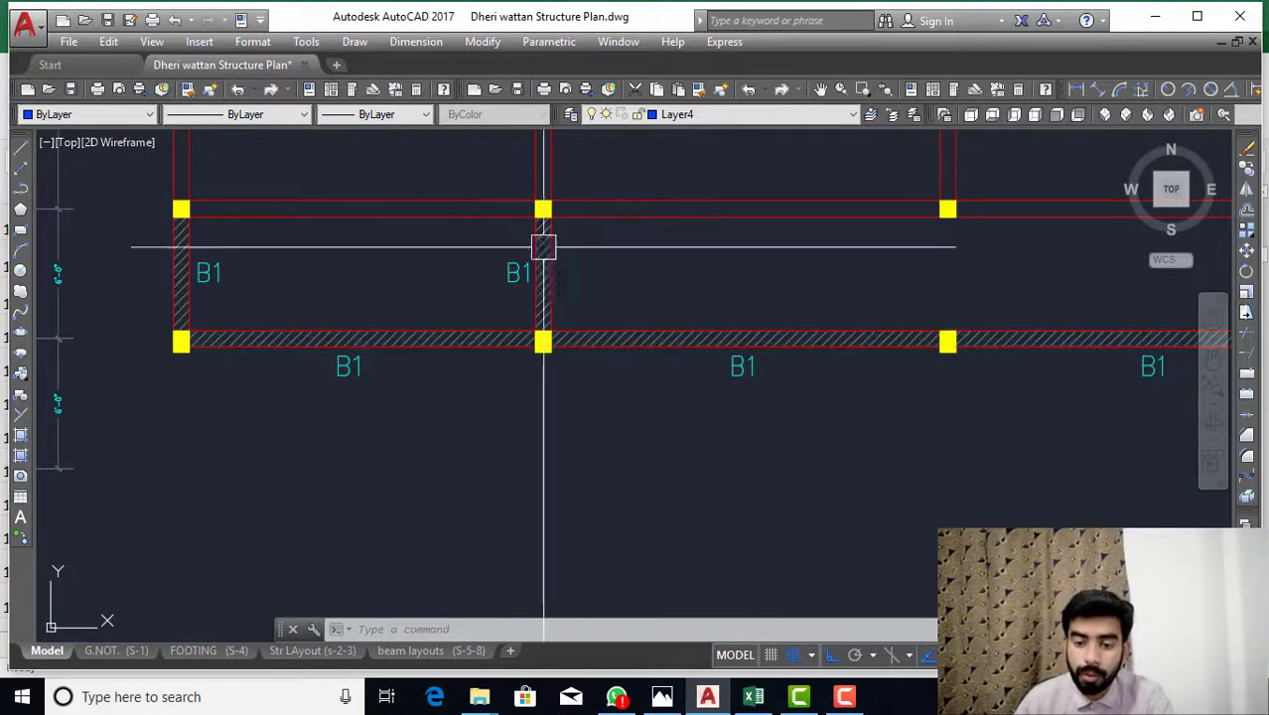
- Switch to Excel and select the Grid 1 / D-E (SB1) beam entry
scroll(288, 298, down, 4)
scroll(696, 556, up, 1)
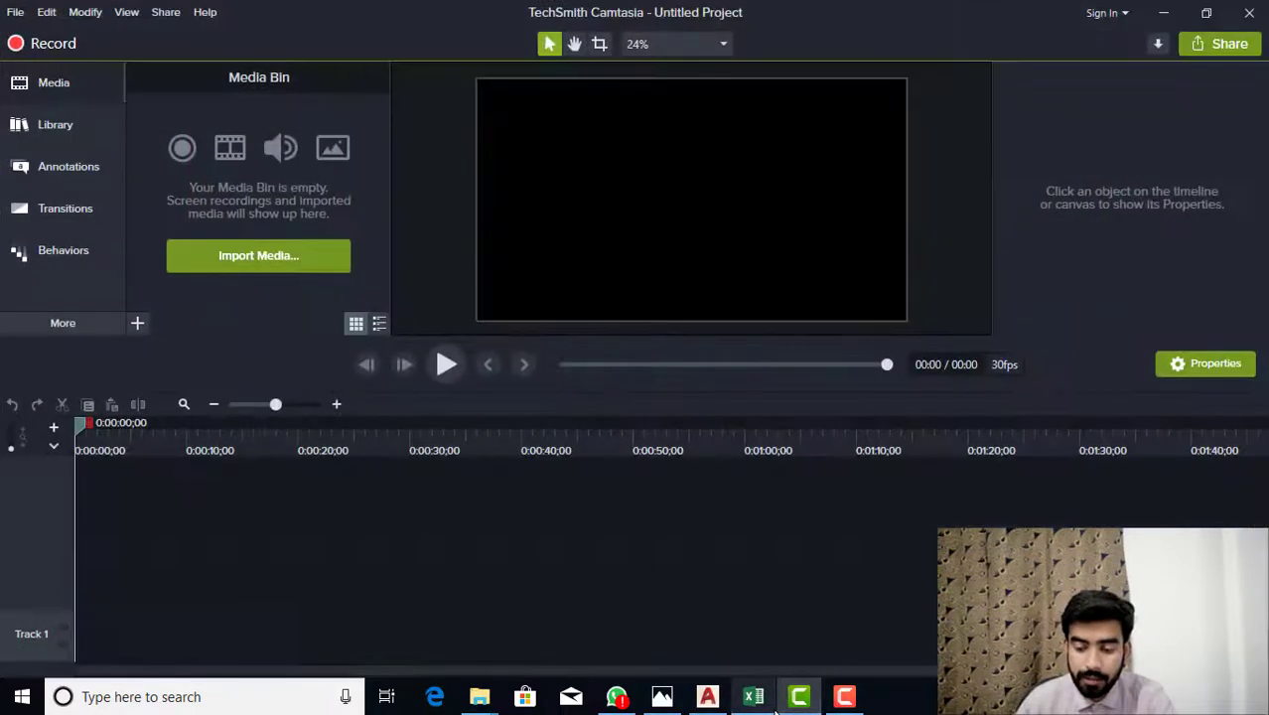
click(754, 696)
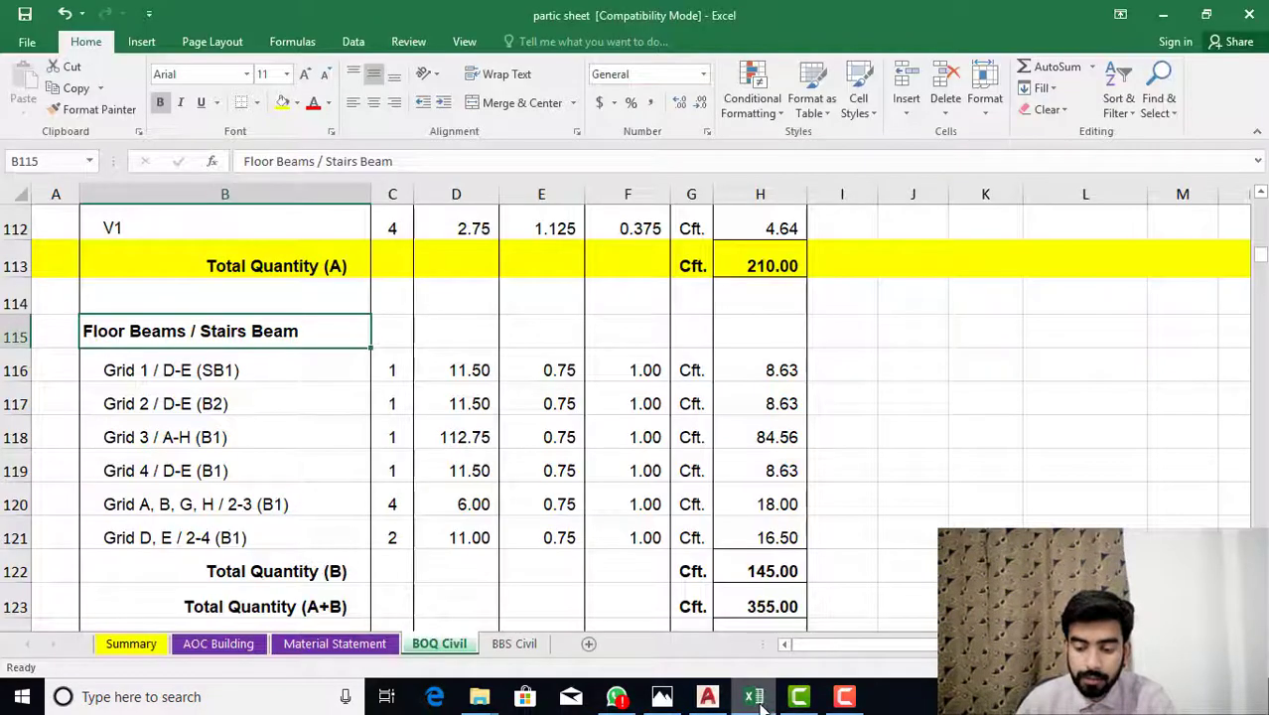
click(242, 372)
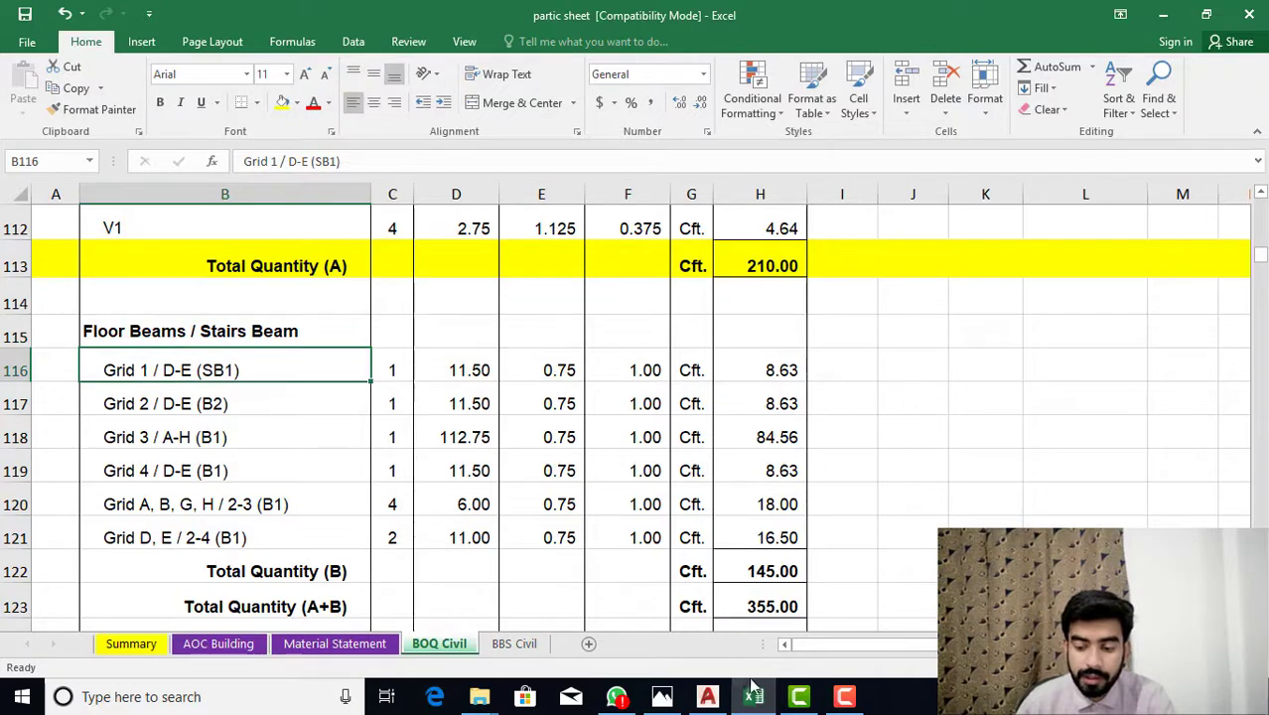
- Return to the AutoCAD slab-level beam layout and cancel any active command
click(707, 697)
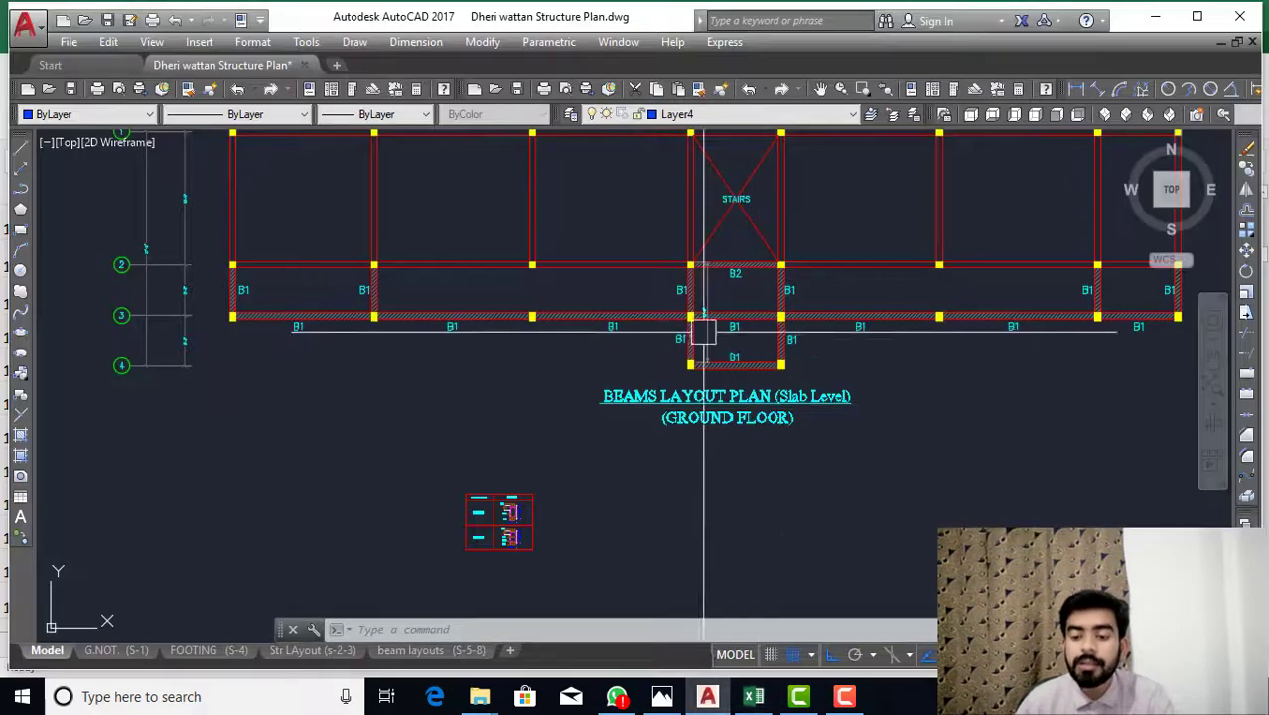
scroll(646, 292, down, 2)
scroll(676, 397, up, 3)
scroll(707, 497, up, 4)
scroll(707, 496, up, 3)
key(Escape)
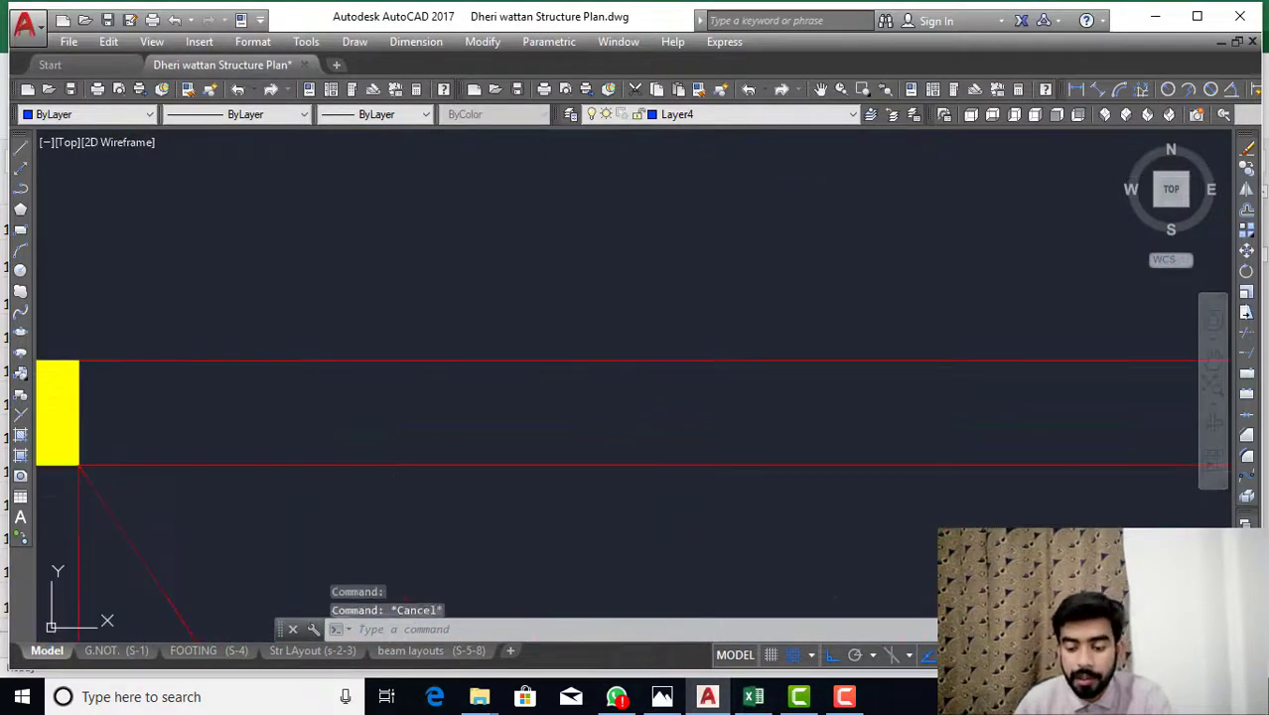
scroll(698, 382, down, 3)
key(Escape)
- Hatch the beam strip between the yellow columns at the top of the stairs bay
text(H)
key(Return)
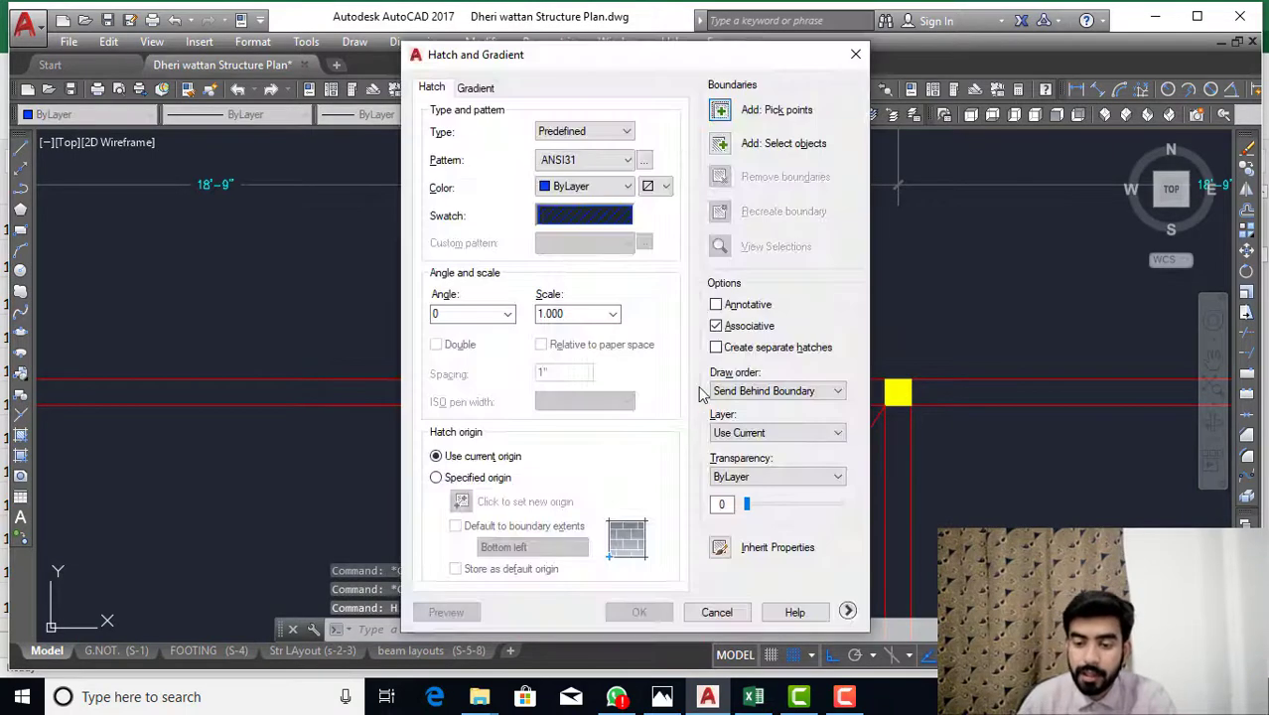
key(Escape)
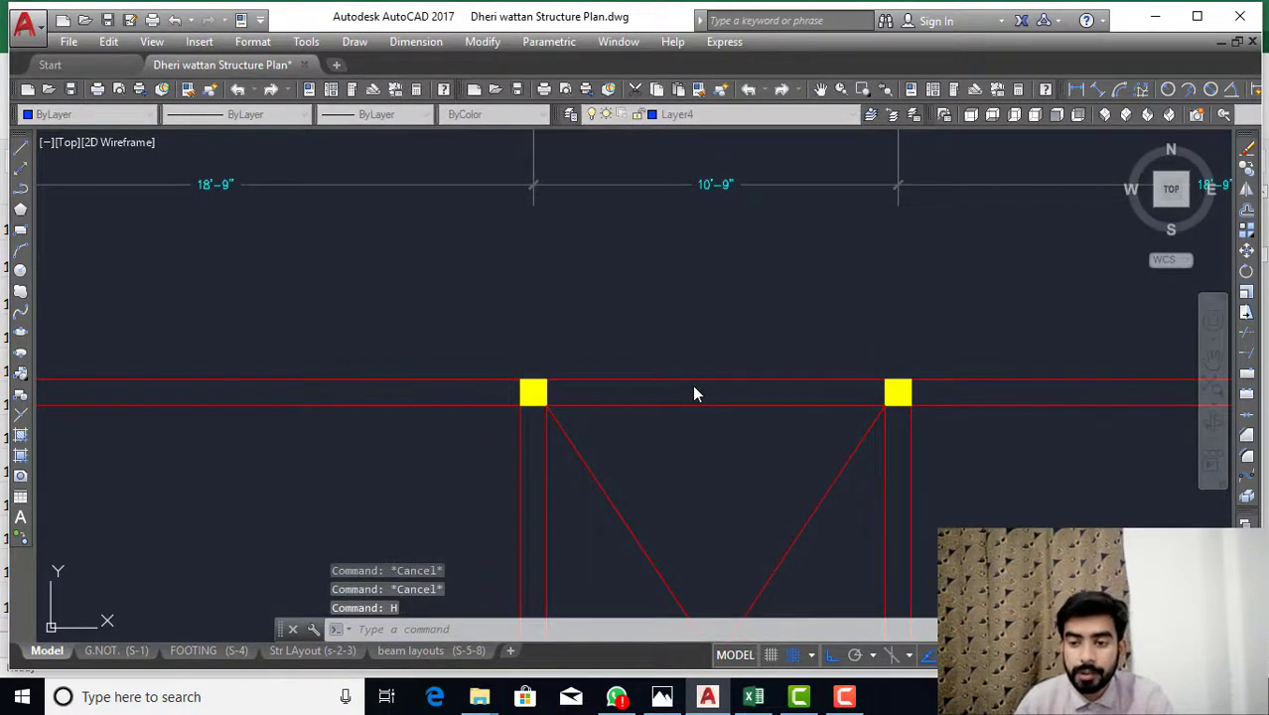
key(Return)
click(692, 387)
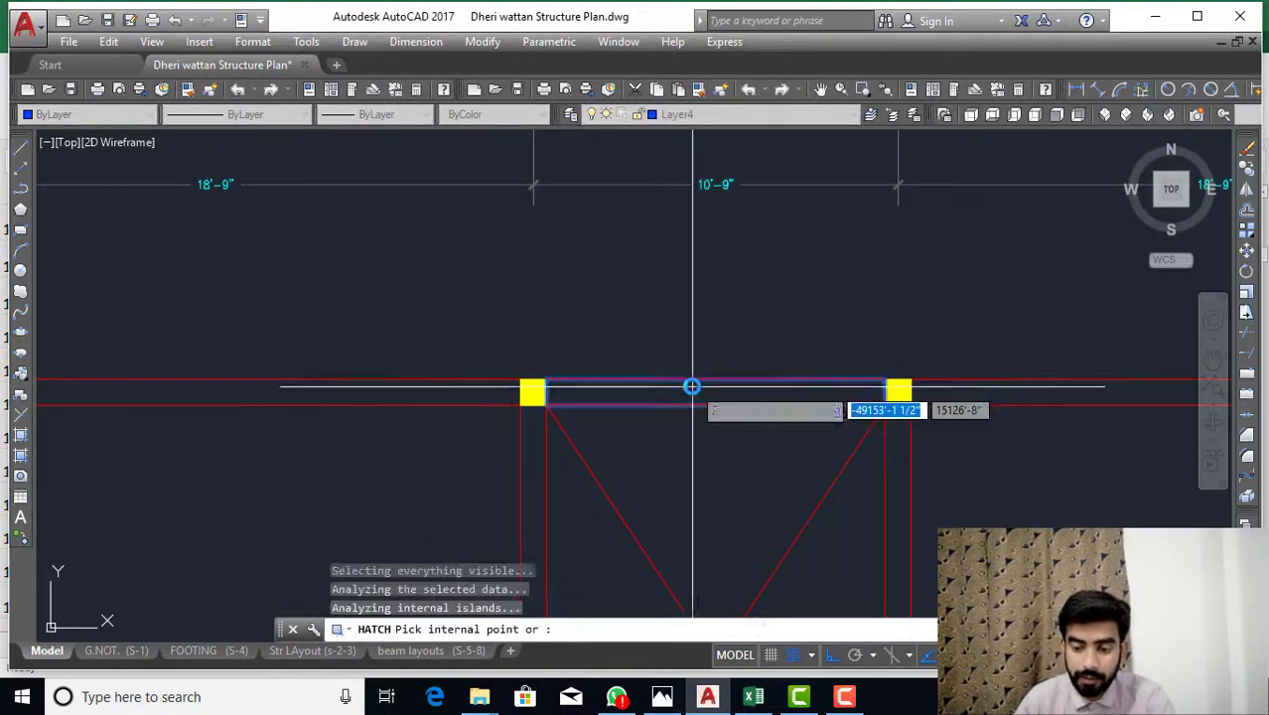
key(Return)
key(Escape)
key(Escape)
text(m)
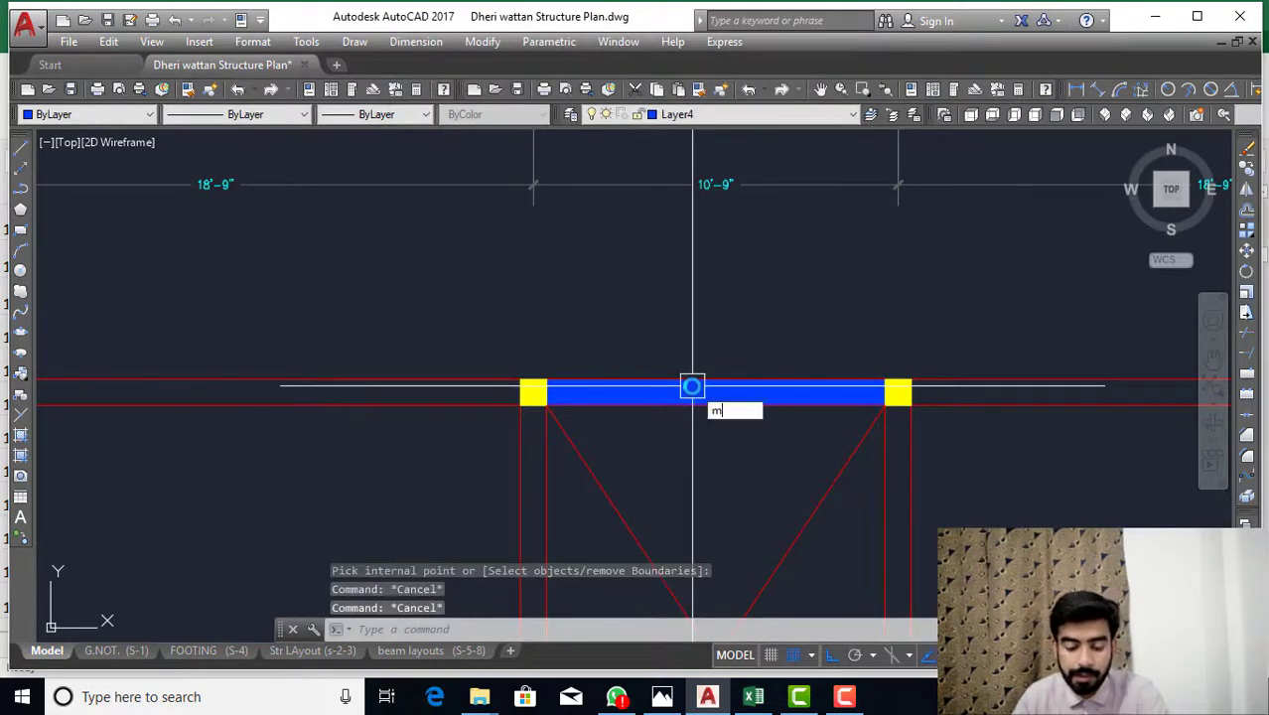
- Match the new stair-top beam hatch to the B2 beam's diagonal hatch
text(a)
key(Return)
scroll(755, 377, down, 3)
scroll(795, 508, down, 3)
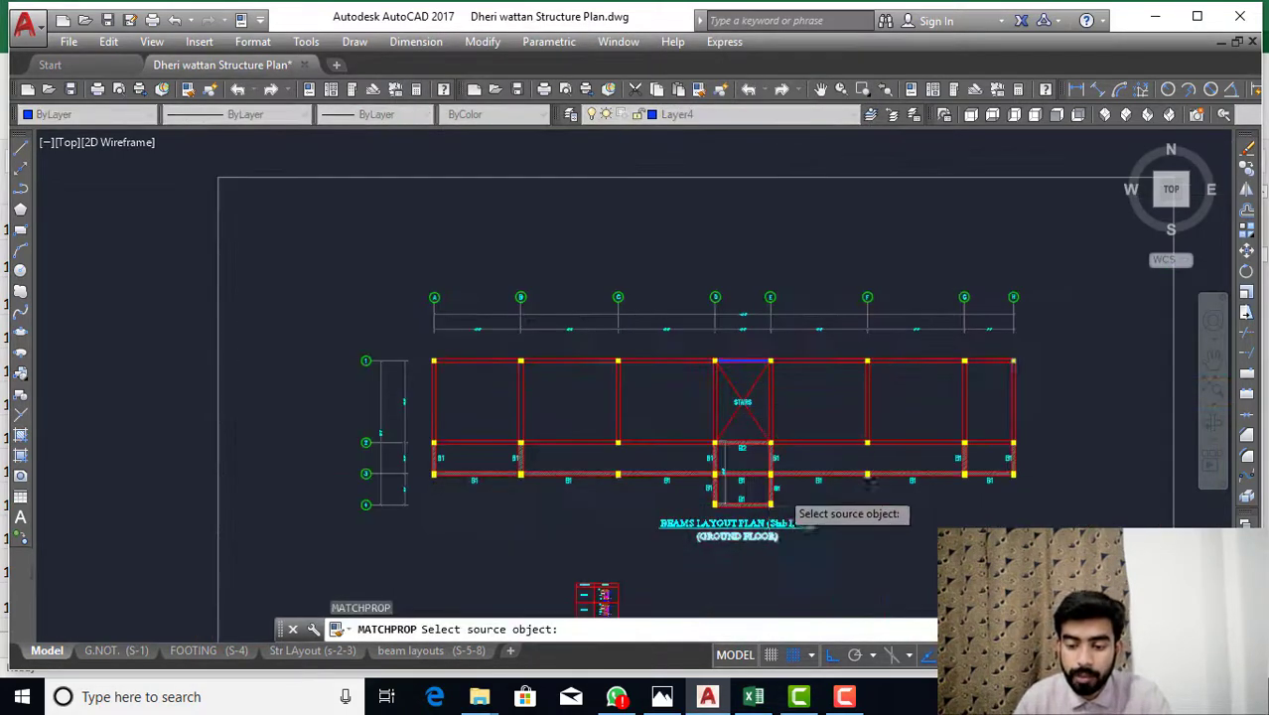
scroll(768, 468, up, 3)
scroll(715, 328, up, 2)
click(697, 261)
scroll(708, 352, down, 2)
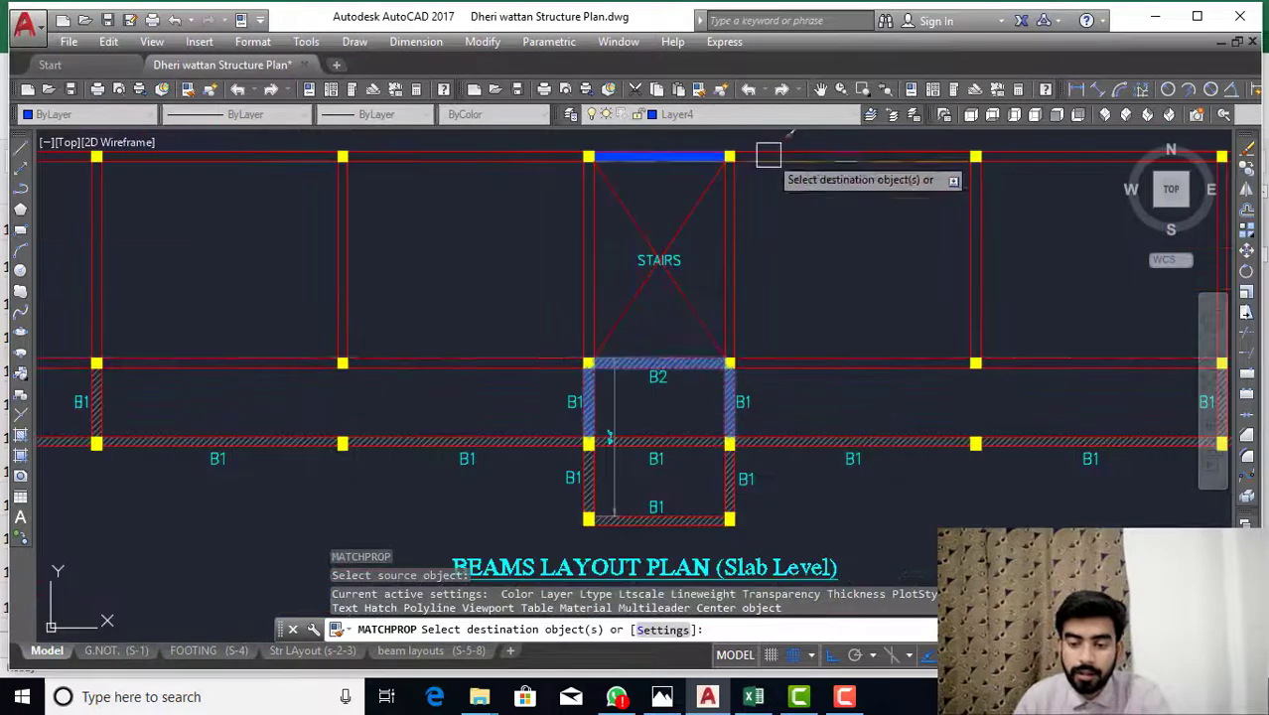
scroll(657, 137, up, 5)
click(682, 179)
scroll(696, 164, down, 5)
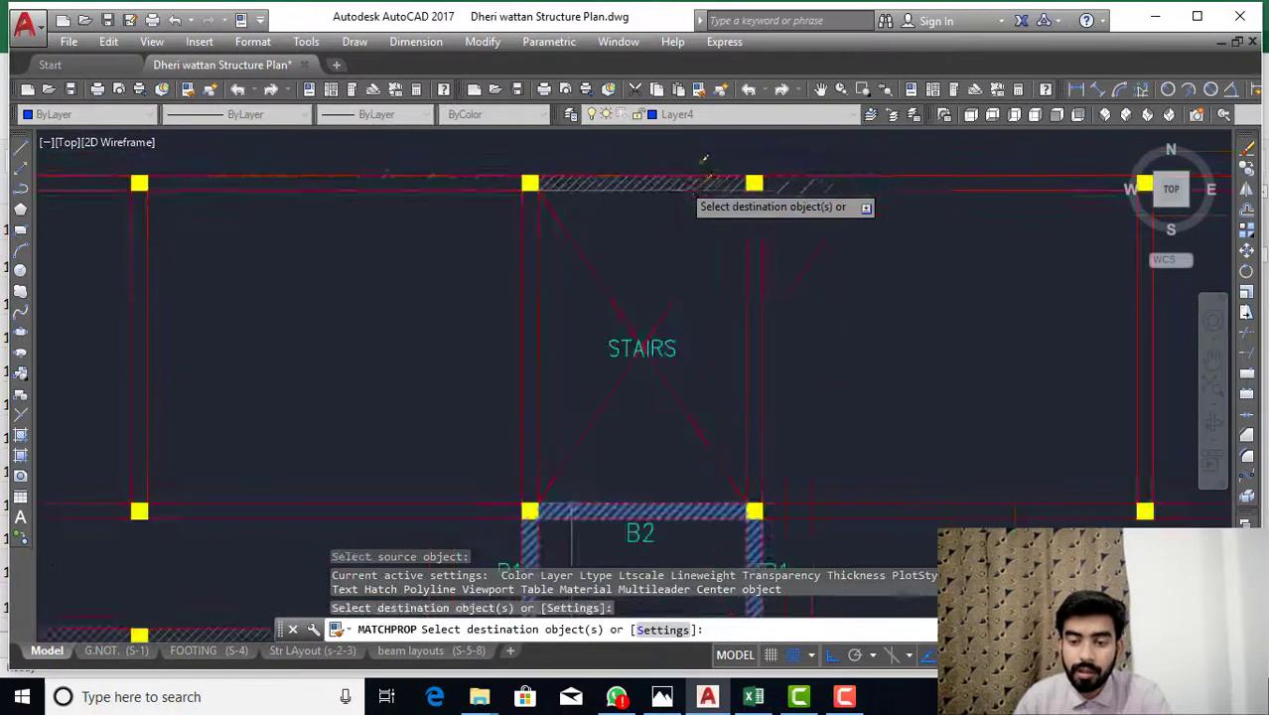
key(Escape)
key(Escape)
key(Escape)
text(co)
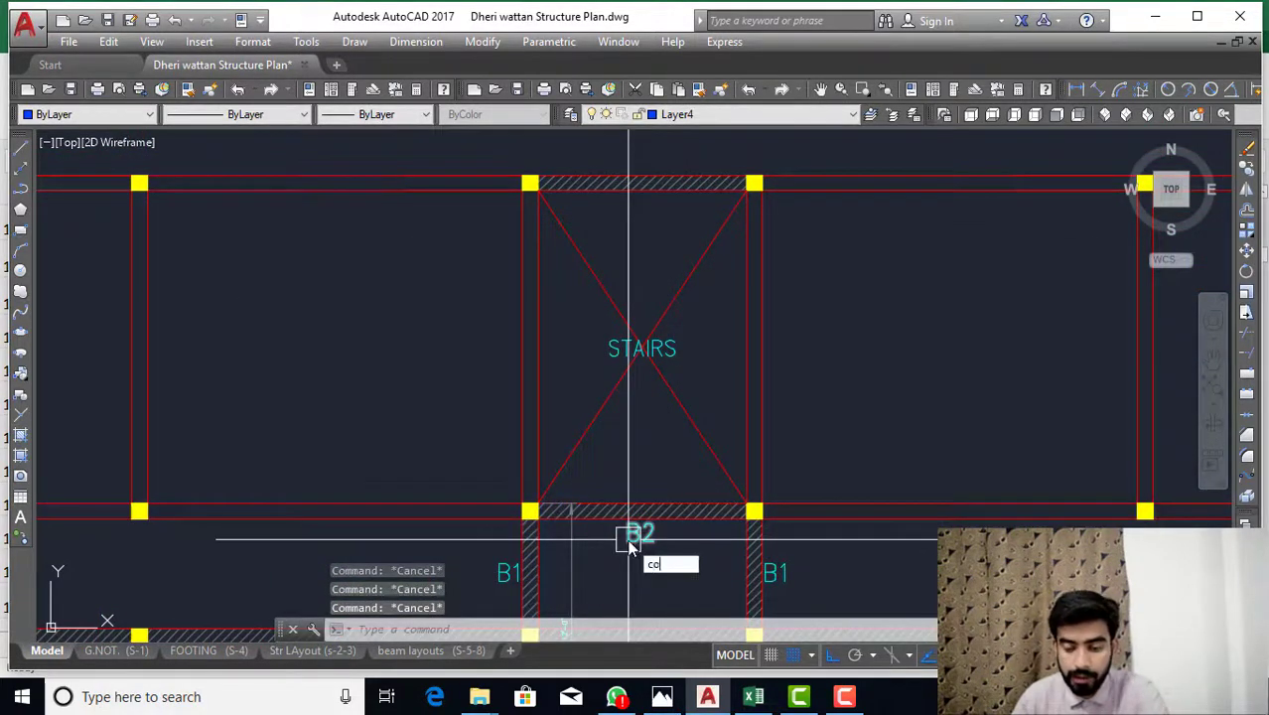
- Copy the B2 label up to sit under the stair-top beam
key(Return)
scroll(627, 545, up, 2)
click(638, 541)
key(Return)
click(626, 546)
scroll(649, 378, down, 3)
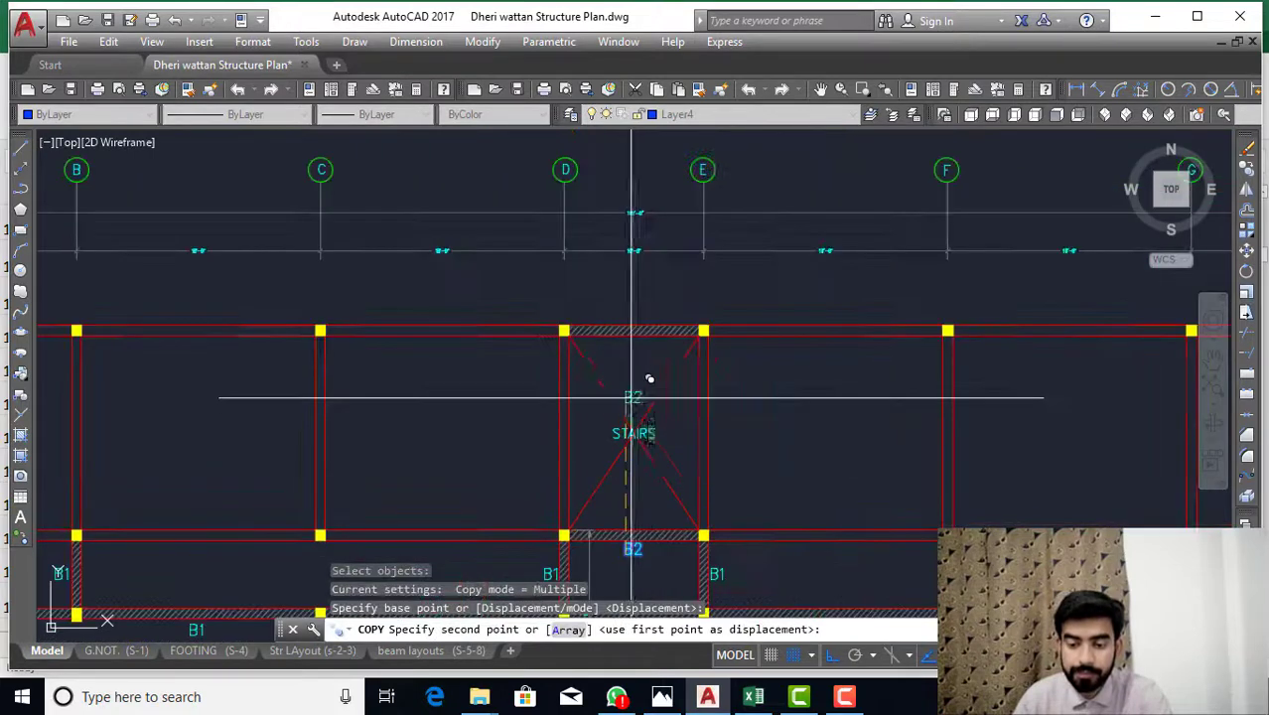
scroll(649, 378, up, 4)
click(641, 284)
key(Escape)
text(e)
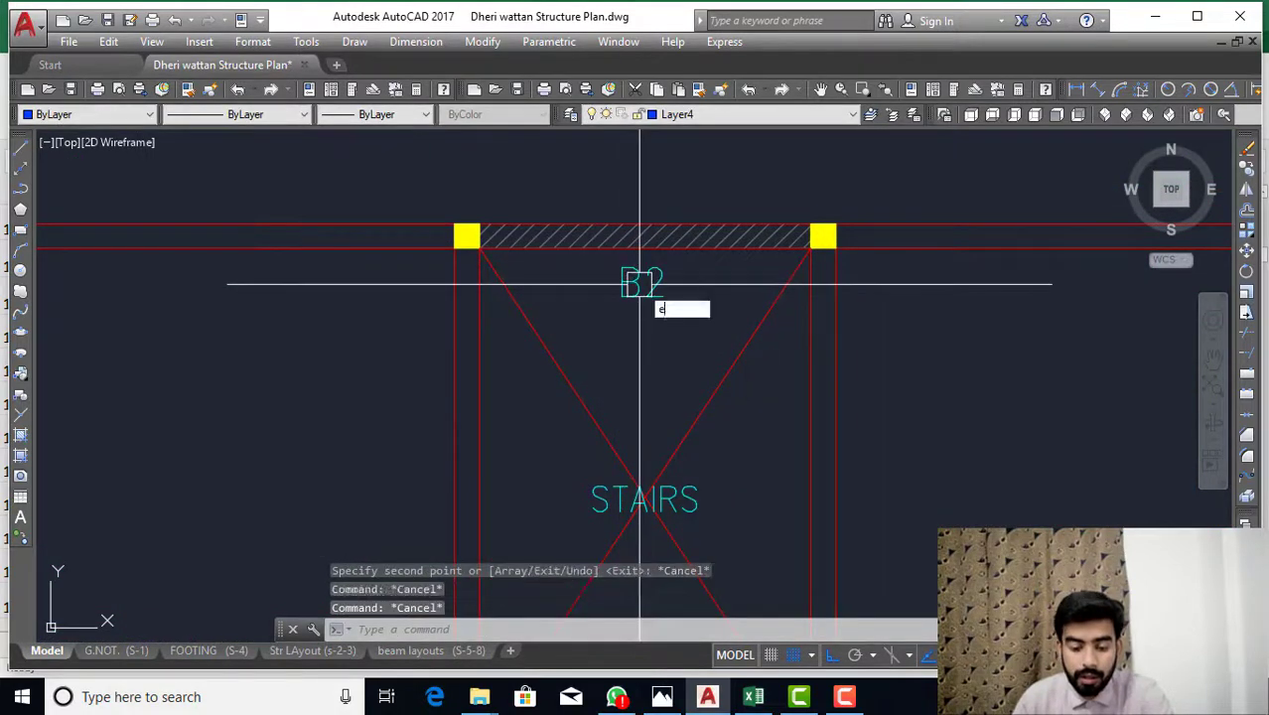
- Edit the copied label to read sb1
text(d)
key(Return)
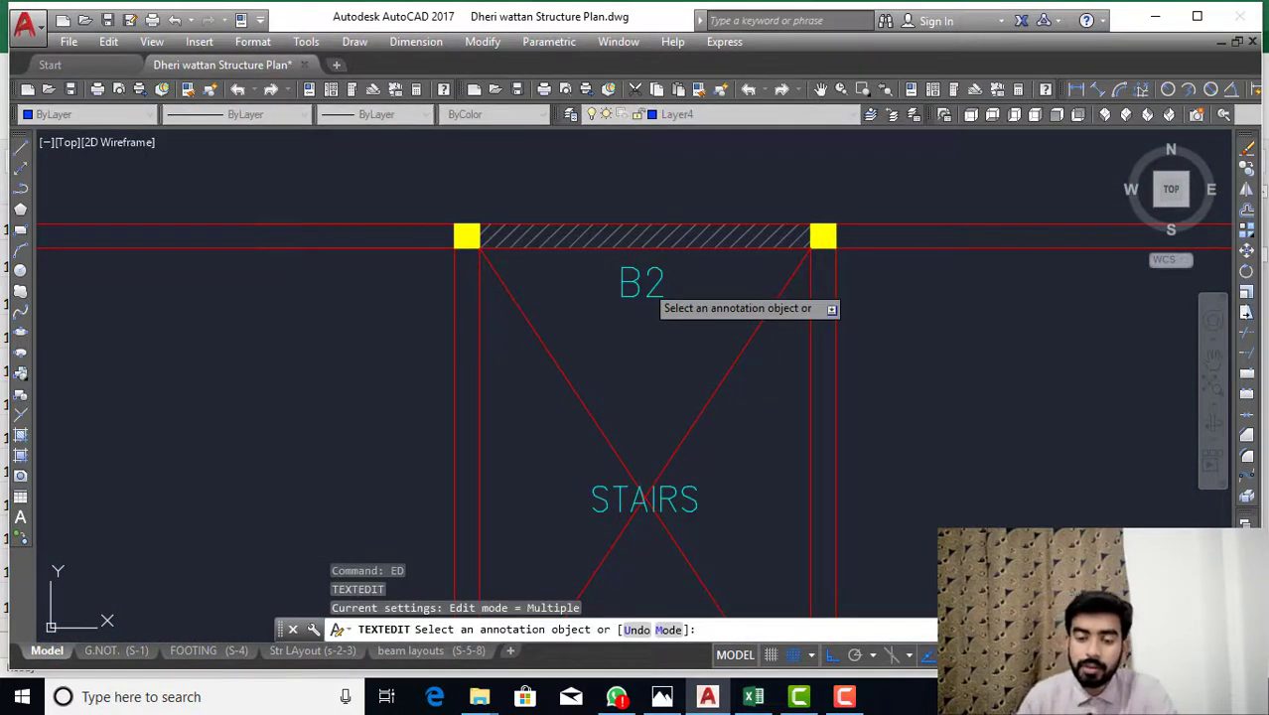
click(642, 283)
text(sb1)
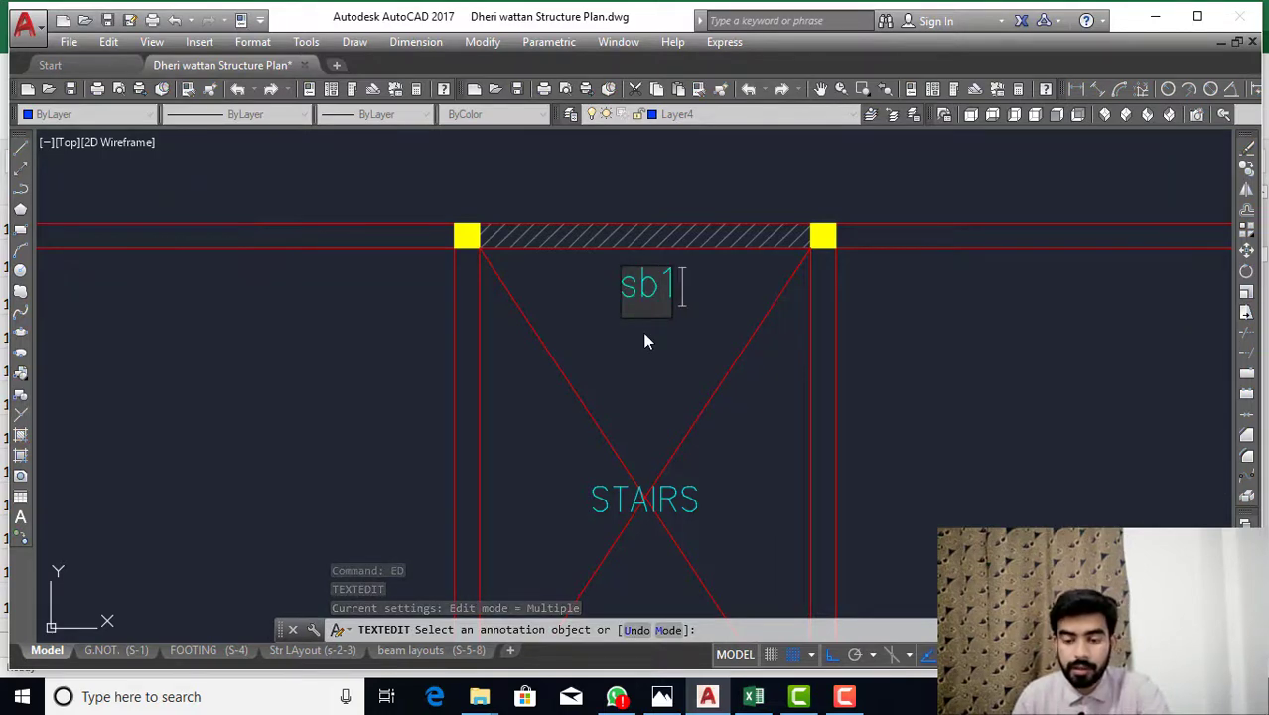
click(645, 341)
scroll(695, 278, down, 2)
scroll(618, 233, up, 2)
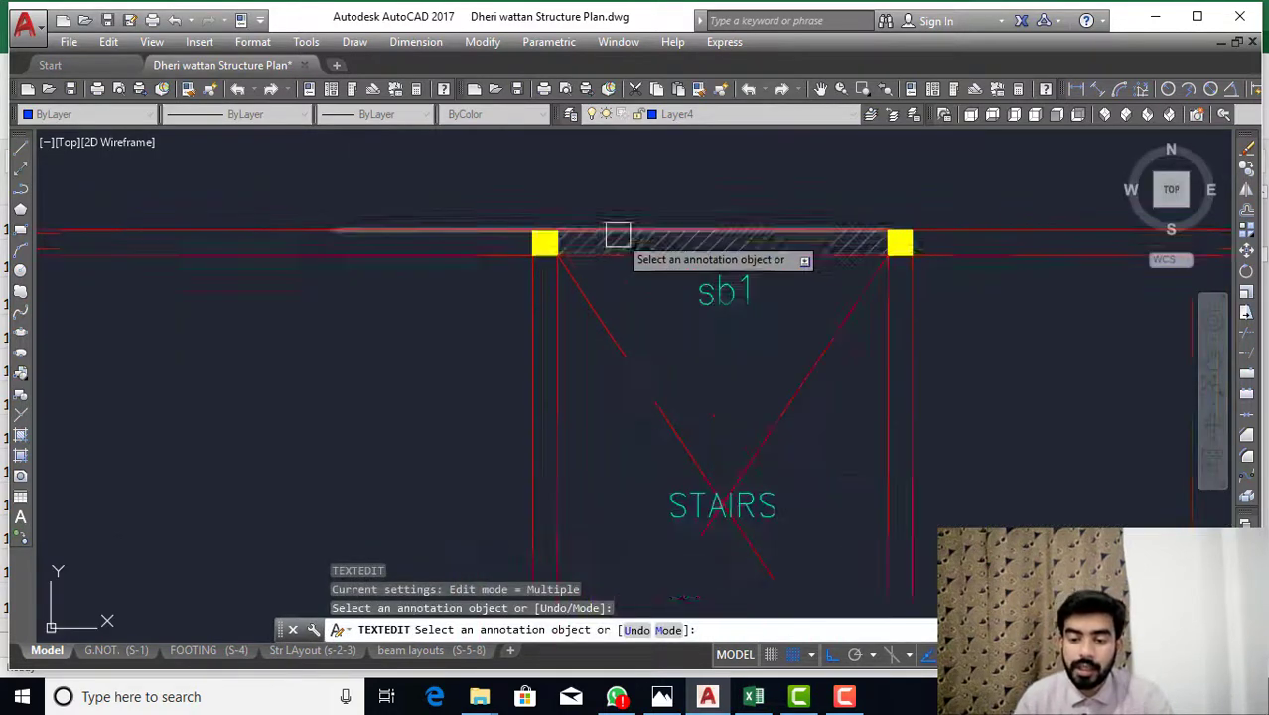
key(Escape)
text(dal)
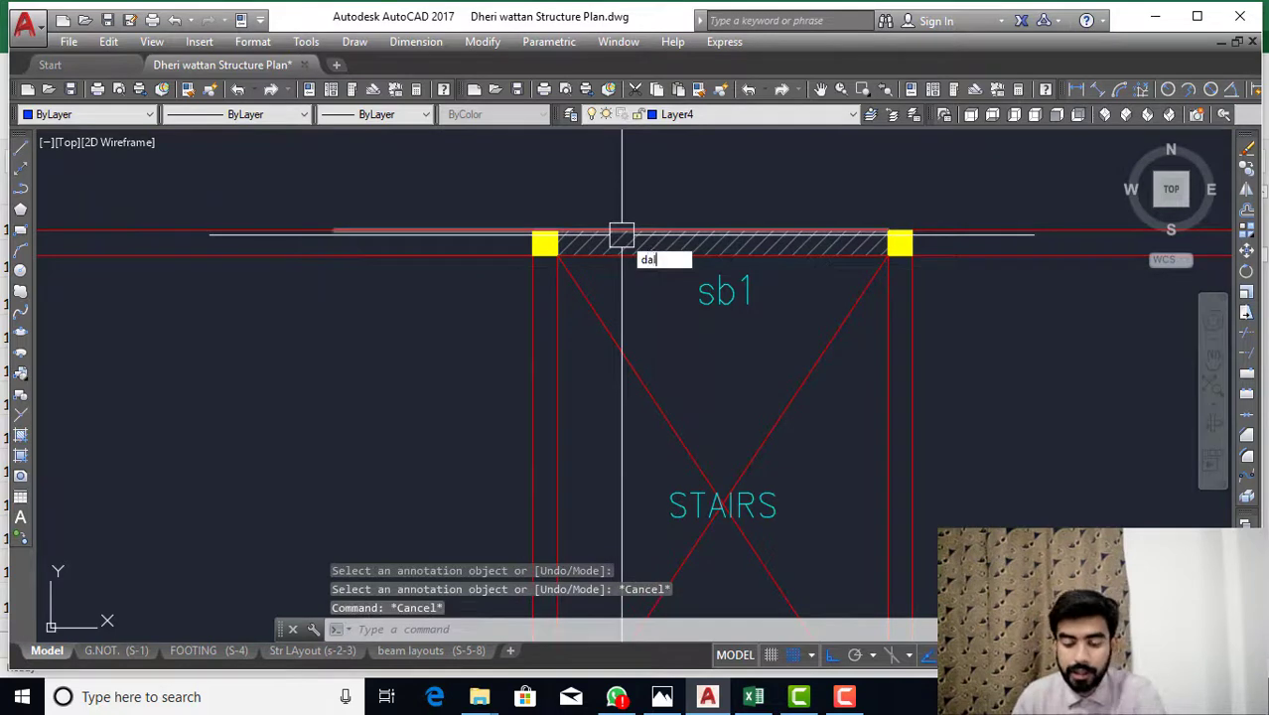
- Add an aligned 11'-6" dimension between the sb1 beam's column corners
key(Return)
click(534, 231)
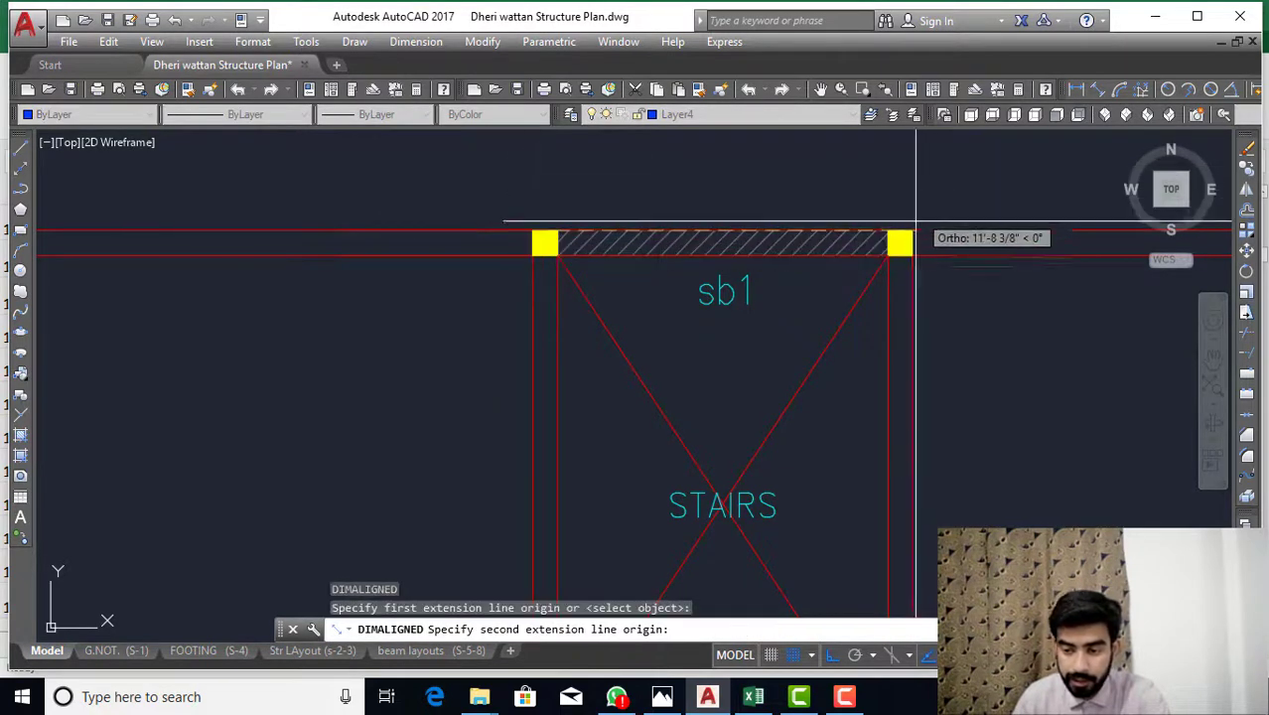
click(913, 231)
click(915, 212)
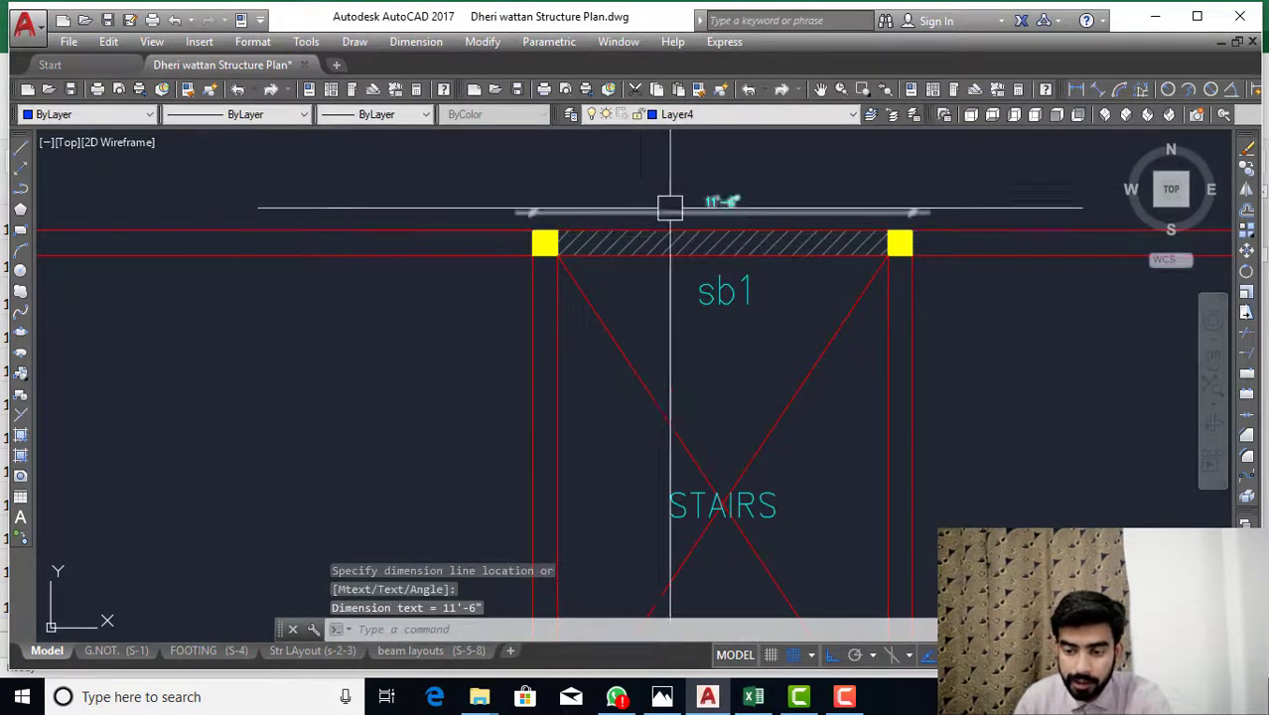
- Confirm the SB1 length of 11.50 in Excel cell D116, then return to AutoCAD
click(754, 696)
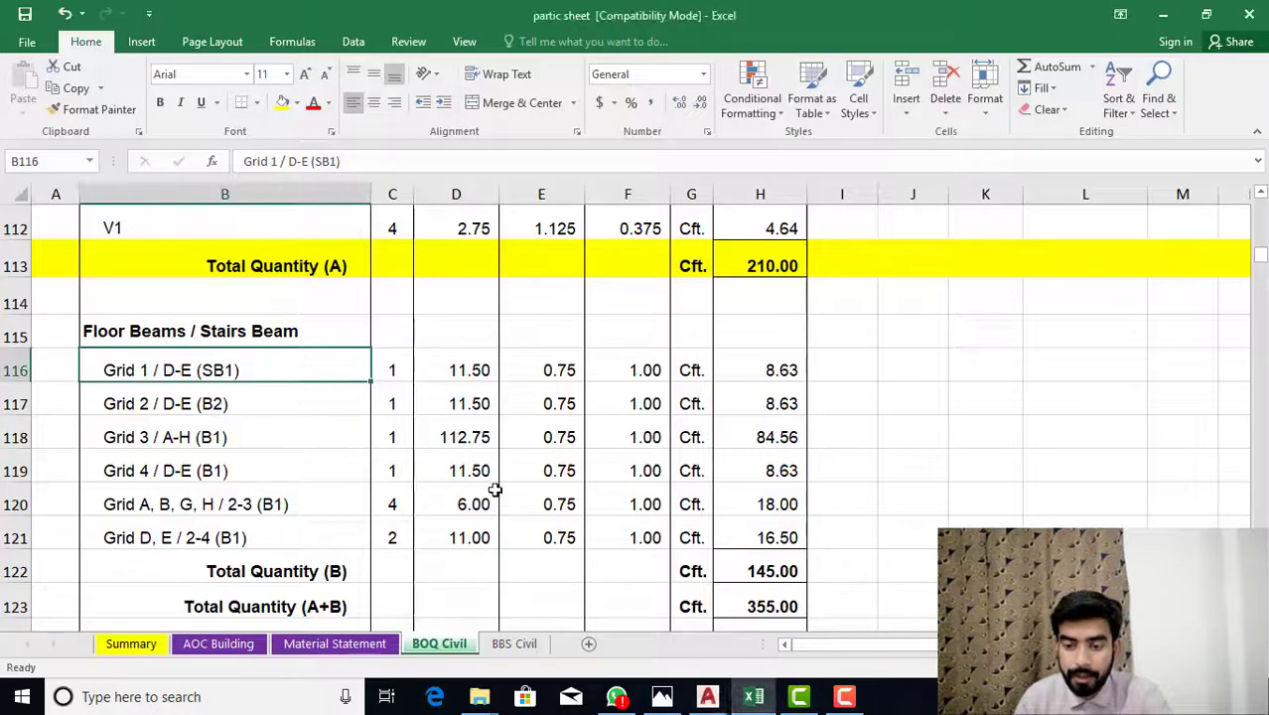
click(474, 360)
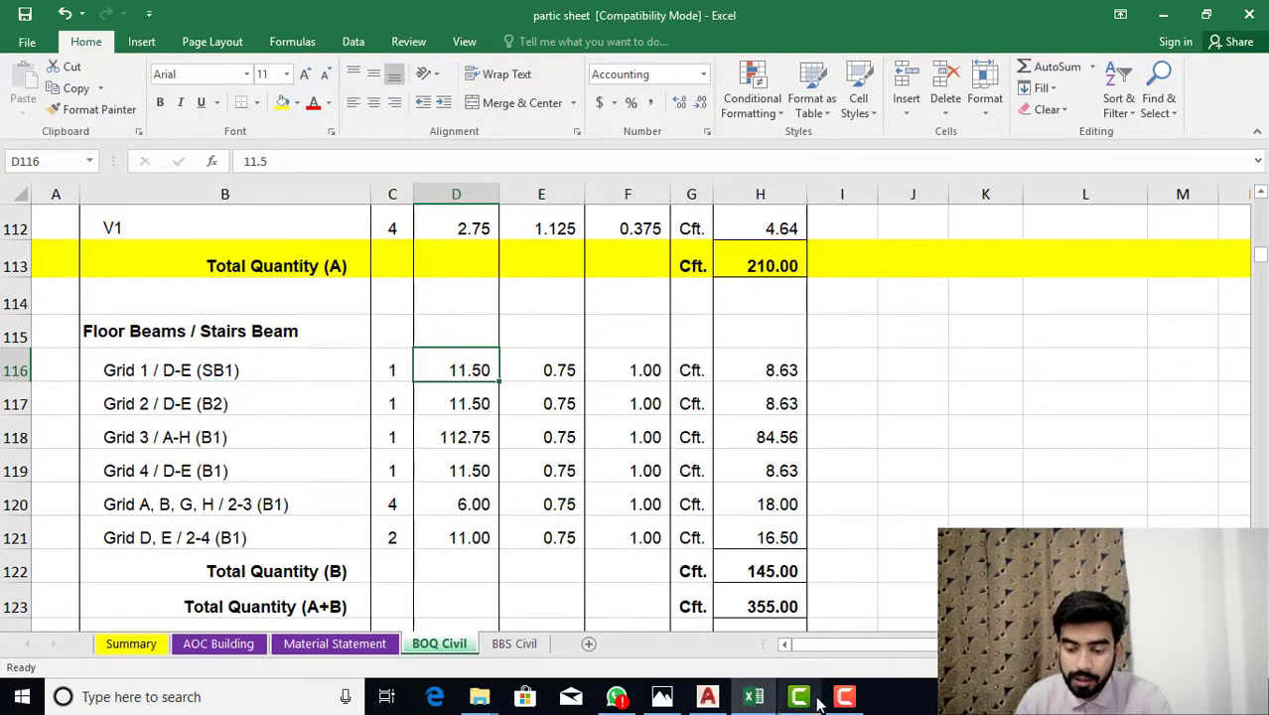
click(708, 698)
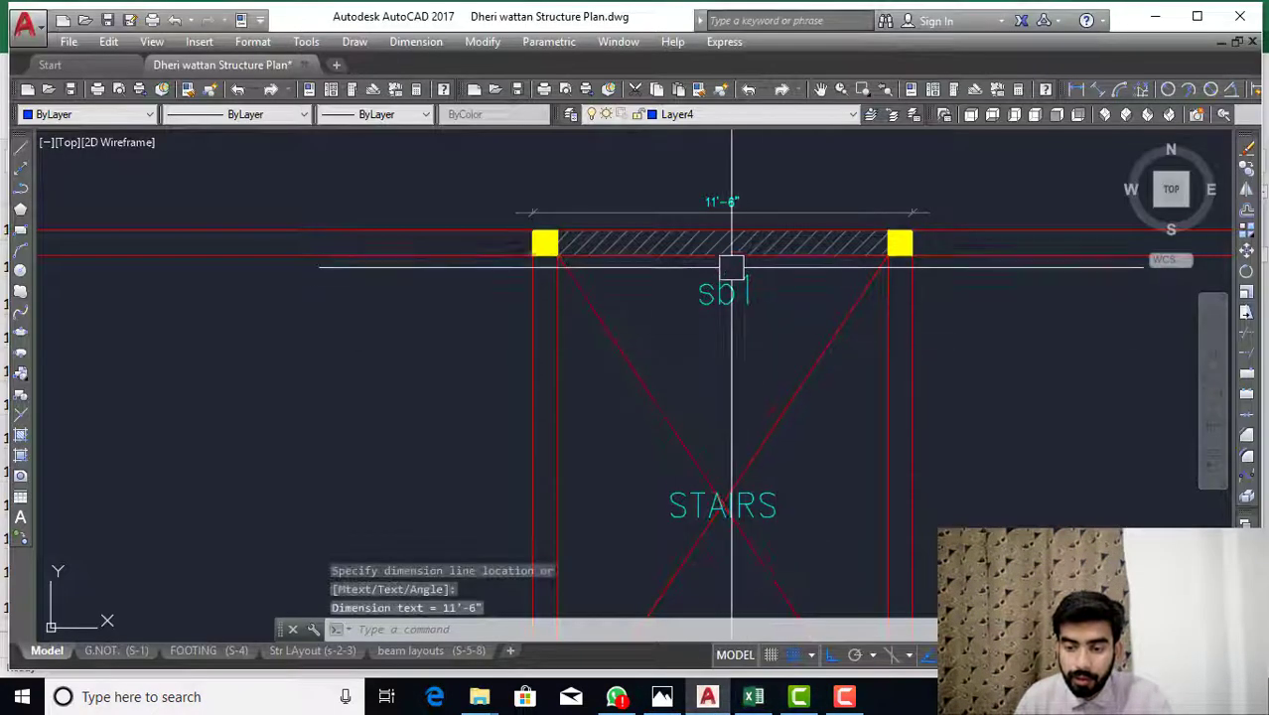
- Inspect the 9" × 1'-6" Beam B2 section detail, then switch to the Excel BOQ Civil sheet
scroll(735, 234, down, 5)
scroll(736, 255, down, 3)
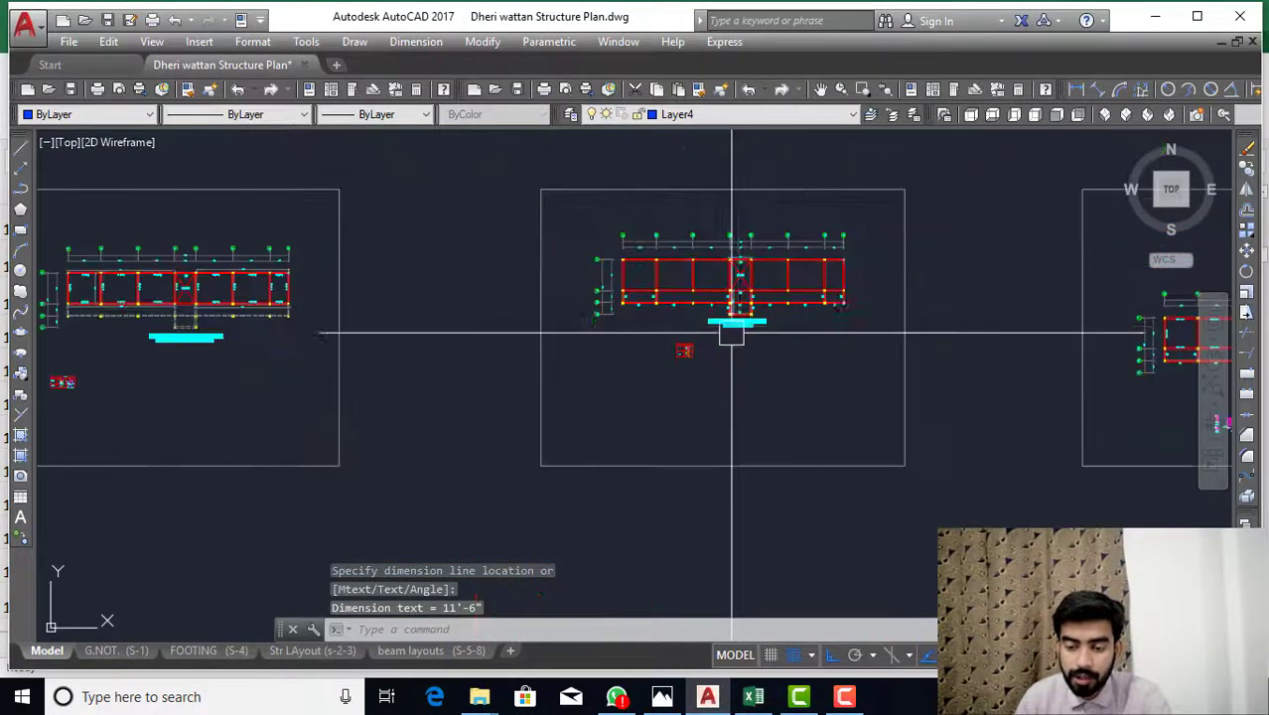
scroll(731, 326, up, 4)
scroll(722, 353, up, 4)
scroll(760, 368, up, 2)
scroll(646, 224, up, 2)
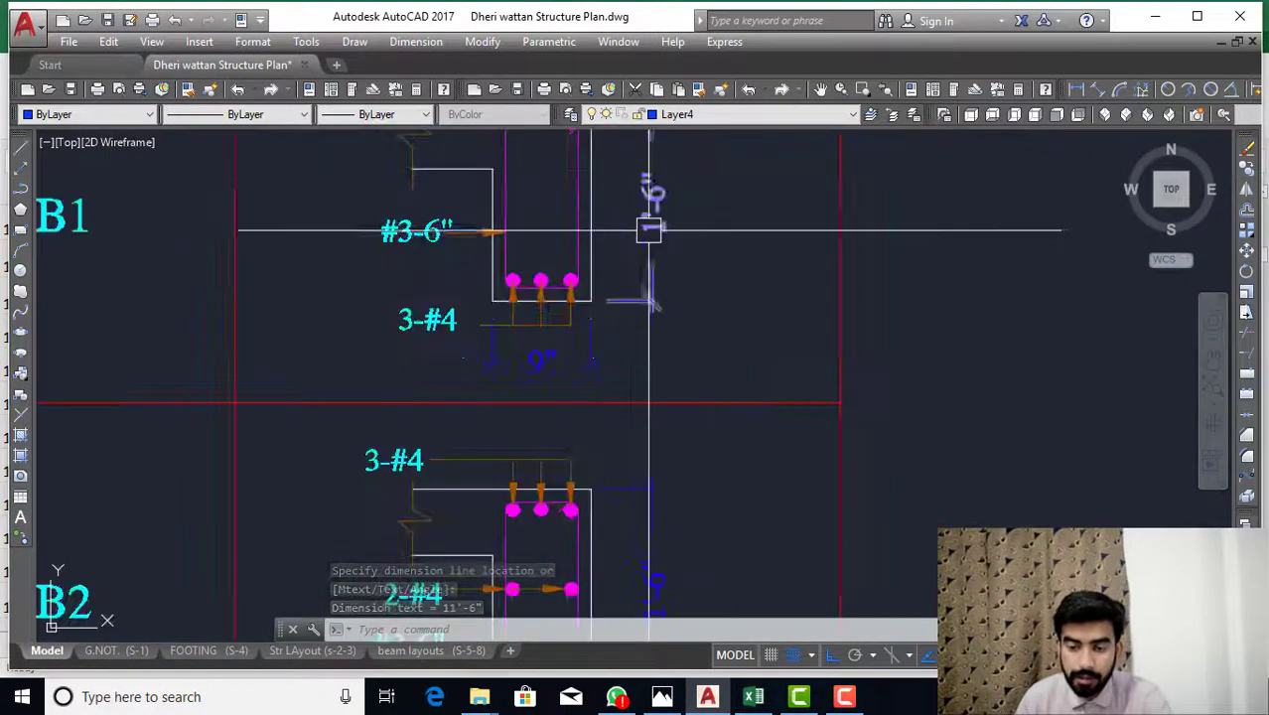
scroll(618, 300, down, 8)
scroll(517, 355, up, 4)
scroll(576, 442, up, 2)
scroll(594, 444, up, 3)
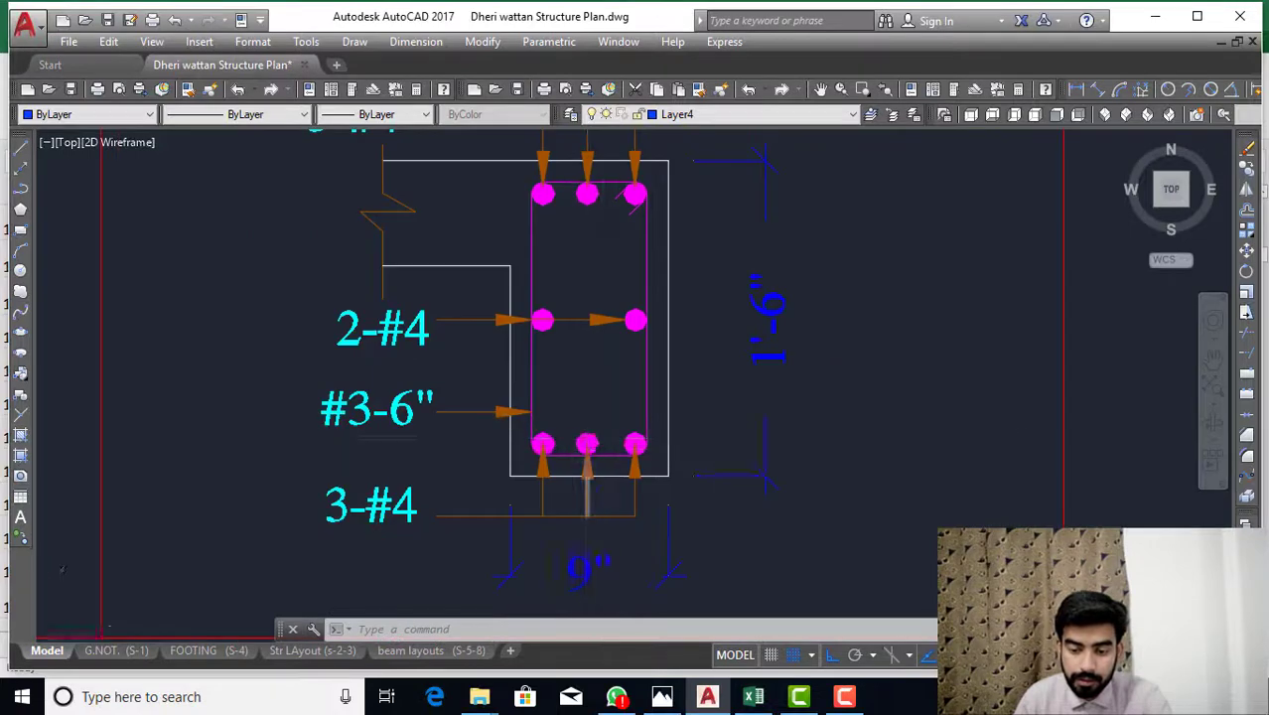
scroll(635, 431, down, 3)
scroll(589, 507, up, 3)
scroll(589, 507, down, 2)
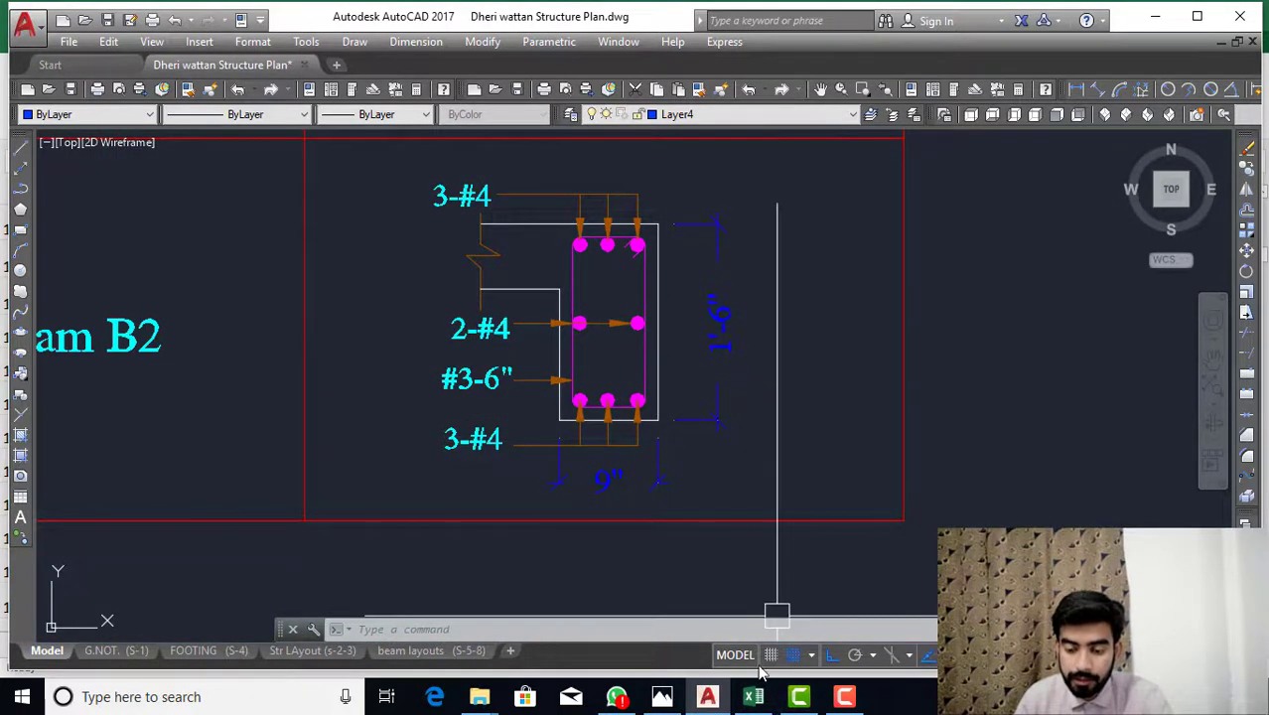
click(771, 699)
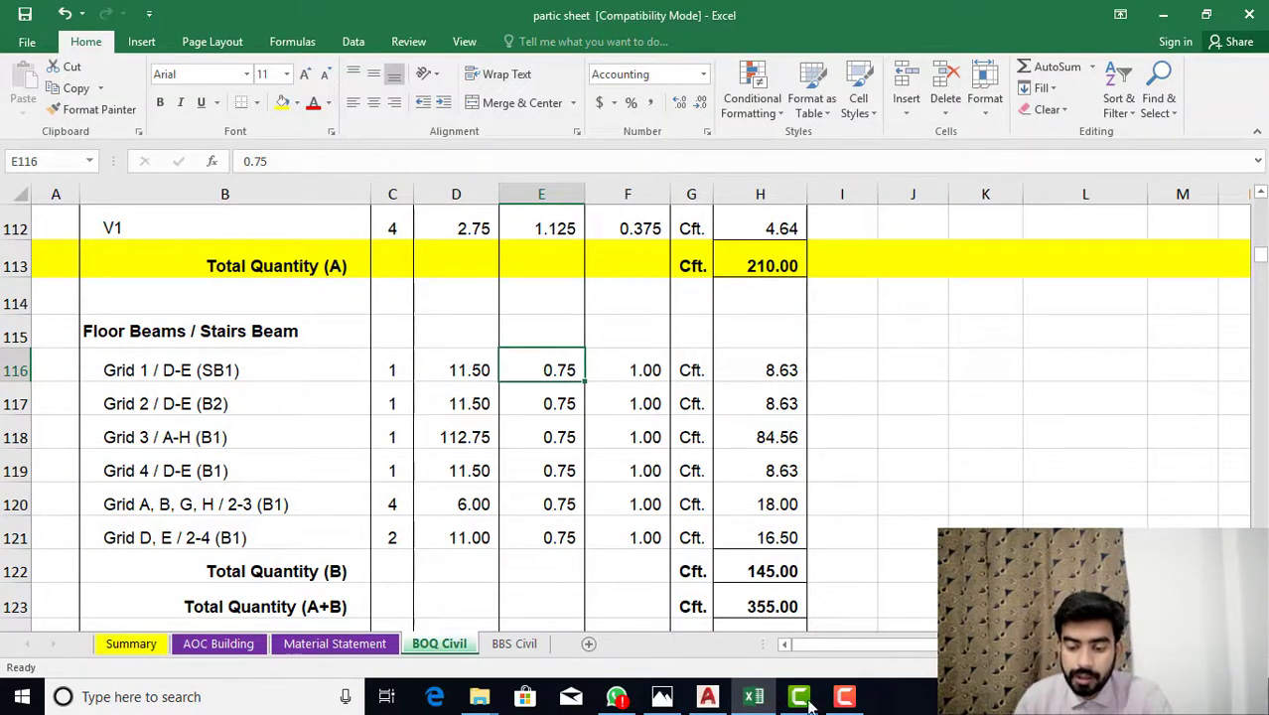
- Check the Grid 2 / D-E (B2) row in cell B117, then bring the AutoCAD beam layout back
click(708, 699)
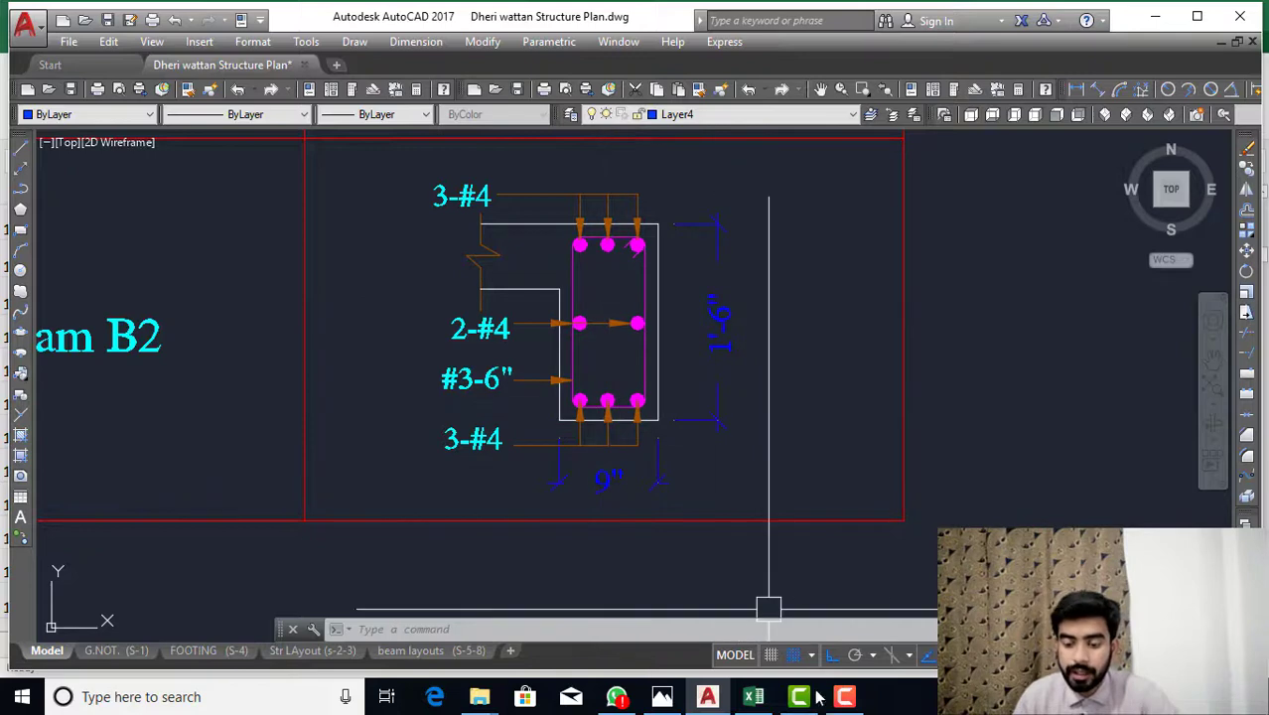
click(754, 696)
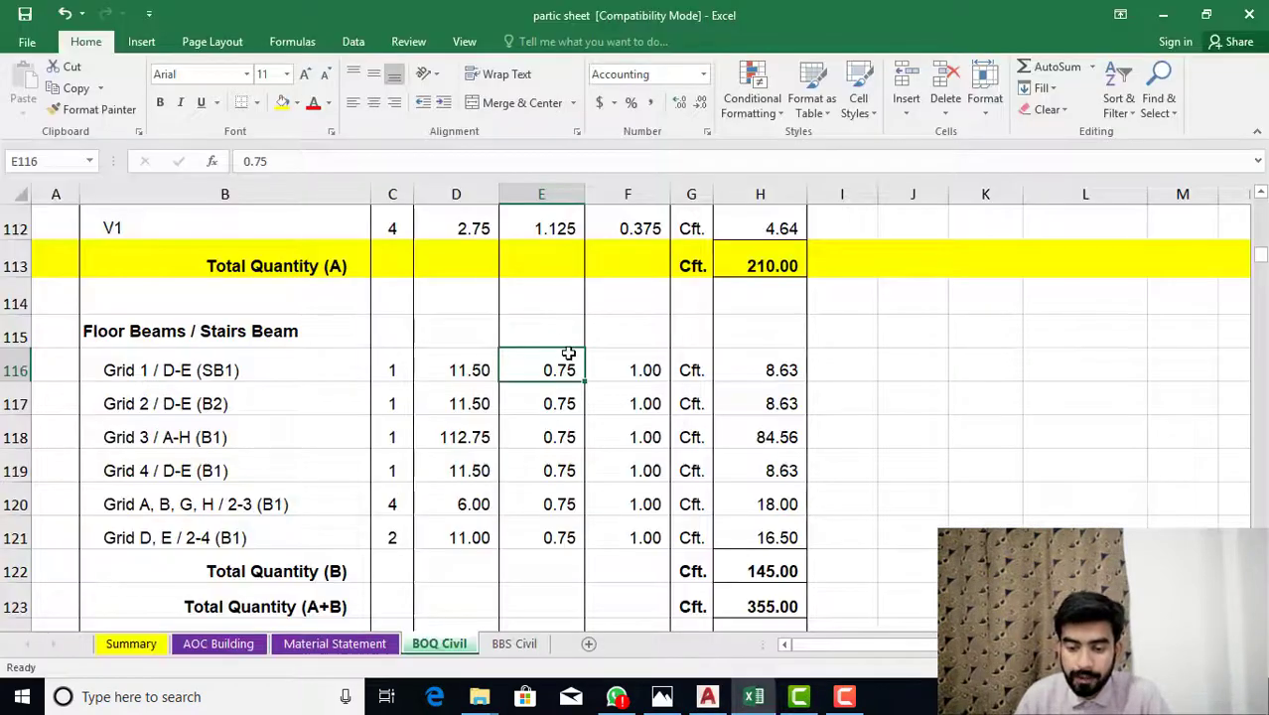
click(265, 413)
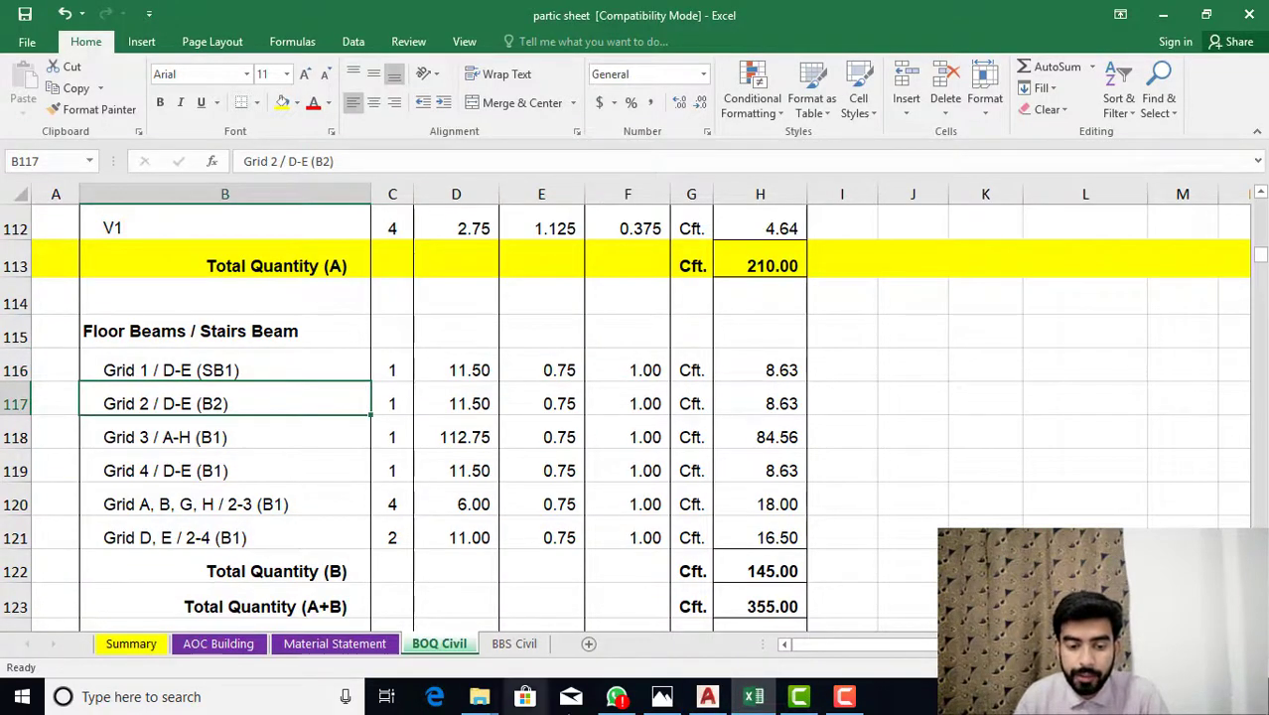
click(707, 696)
- Place an 11'-6" aligned dimension above beam B2, between its column corners at grids D and E
scroll(700, 335, down, 5)
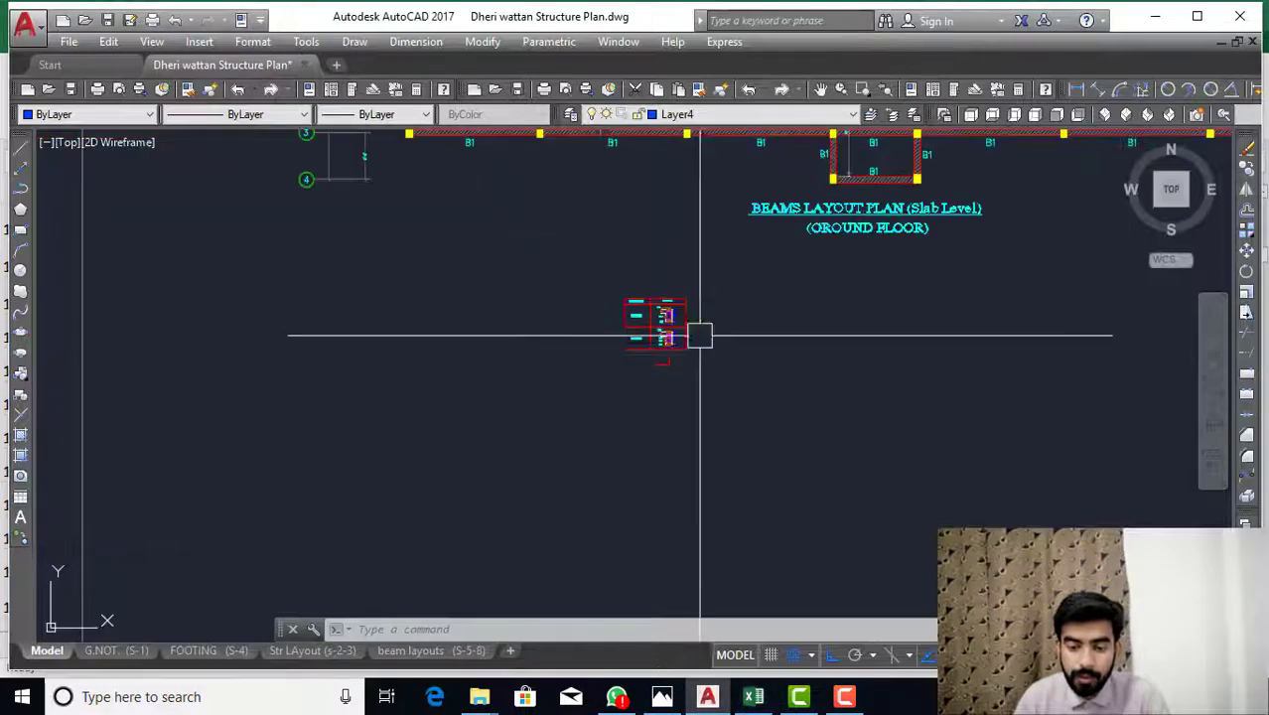
scroll(662, 371, down, 3)
scroll(635, 397, up, 4)
scroll(536, 398, up, 4)
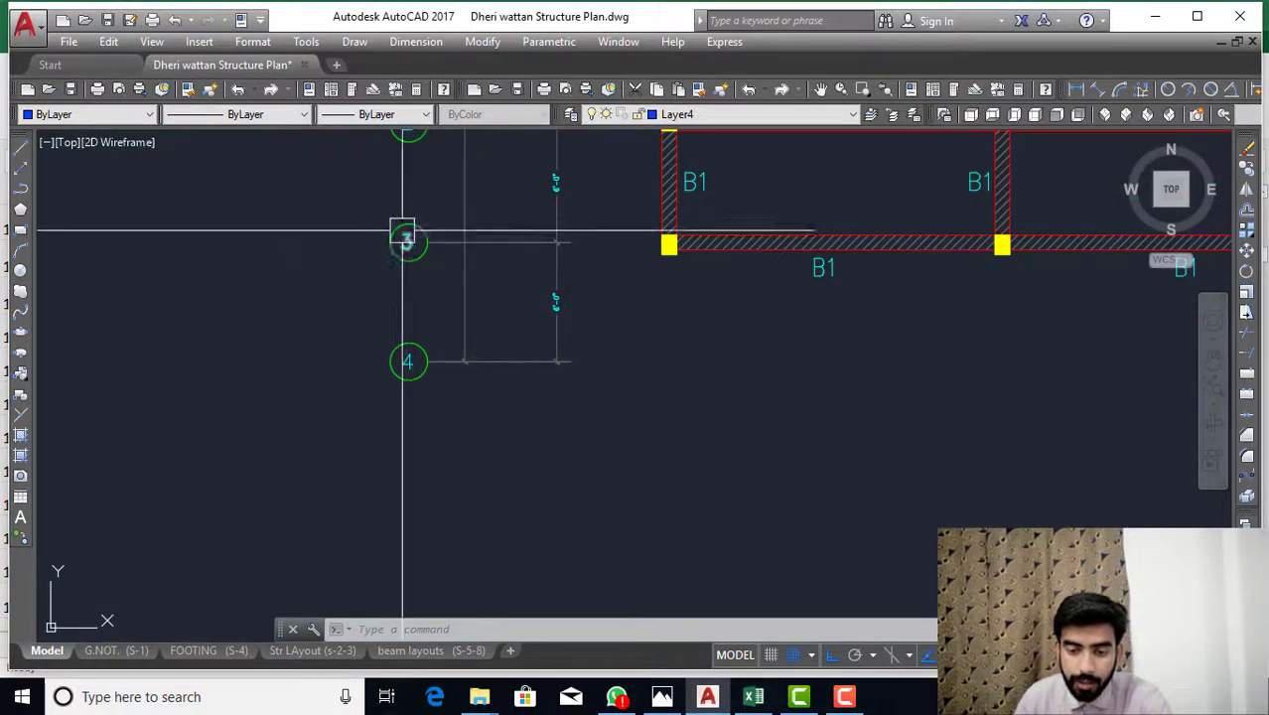
scroll(408, 298, down, 4)
scroll(427, 324, up, 4)
scroll(397, 358, down, 4)
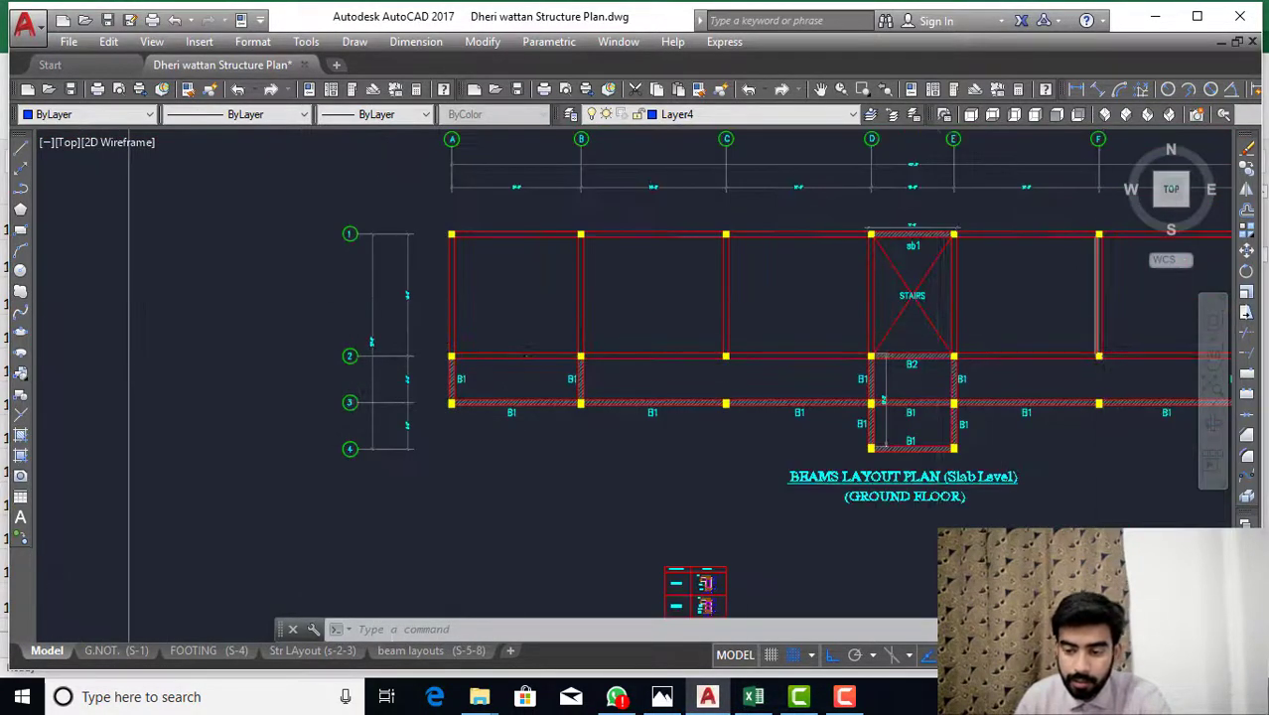
scroll(789, 372, up, 6)
key(Return)
scroll(784, 283, up, 2)
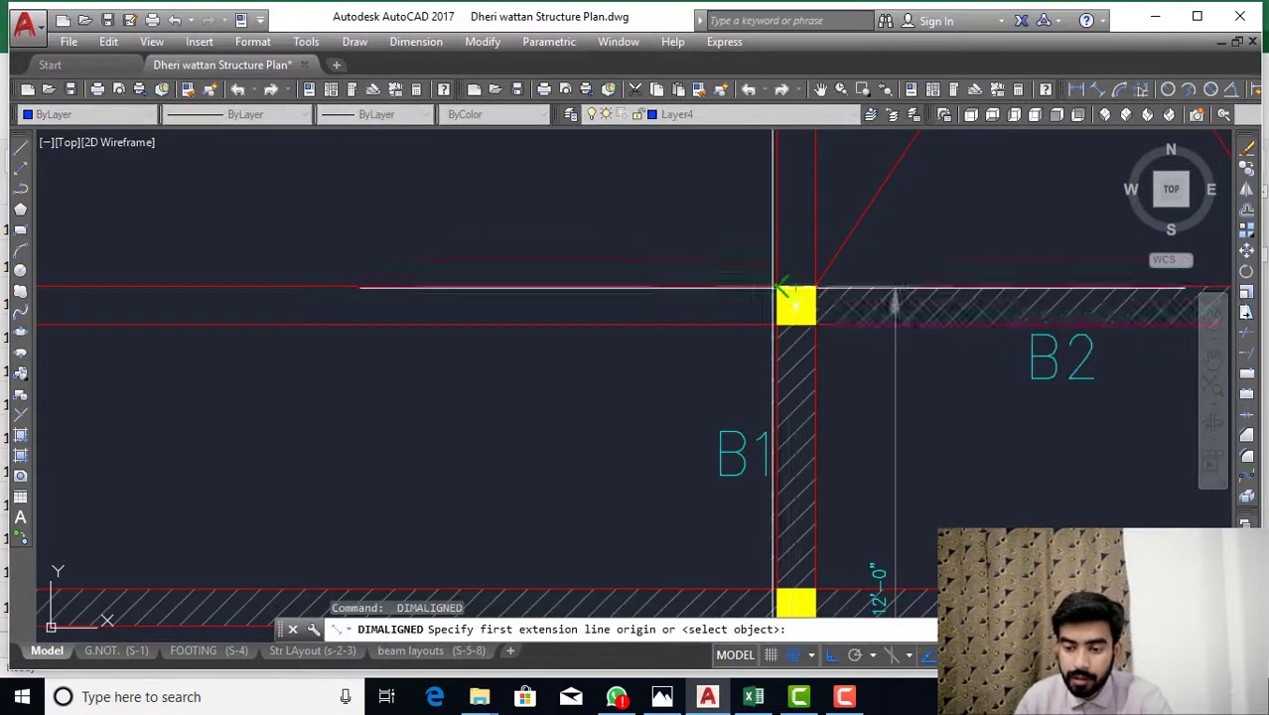
click(780, 290)
scroll(782, 292, down, 4)
scroll(908, 337, up, 3)
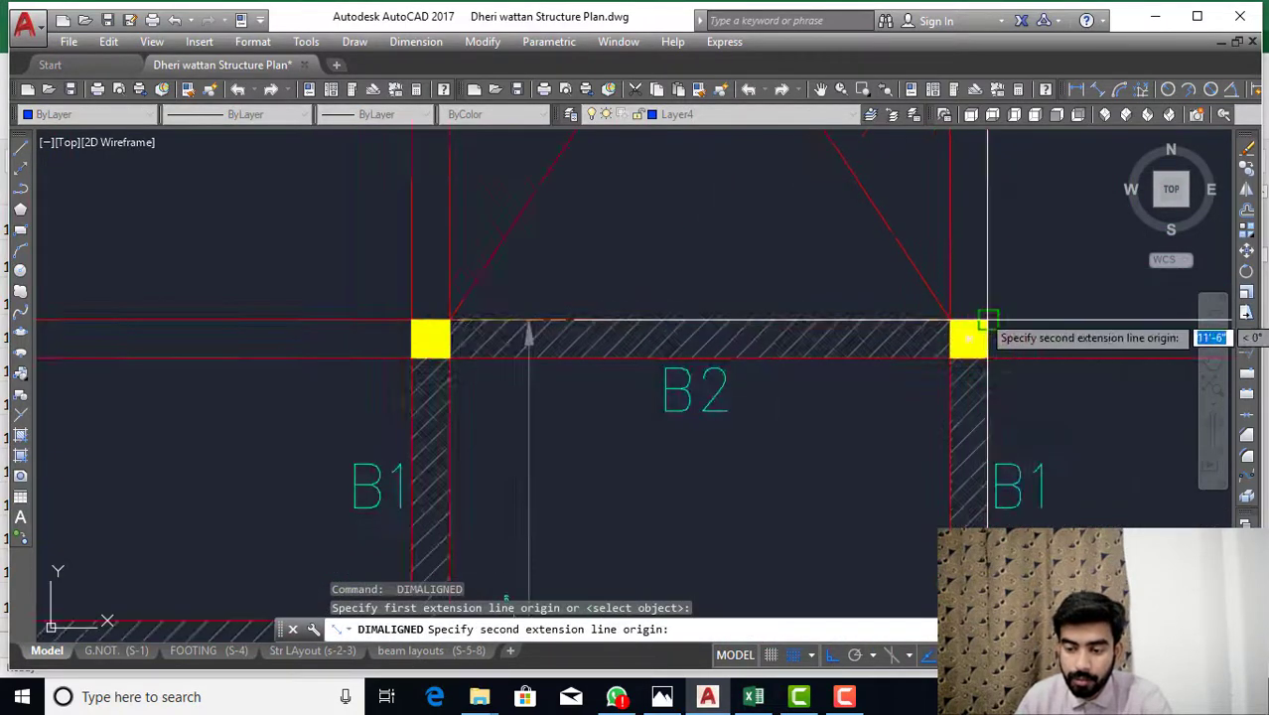
click(986, 320)
click(971, 293)
- Compare with the BOQ sheet's B2 row, which reads 11.50, then move to the Grid 3 / A-H (B1) row
scroll(765, 340, down, 5)
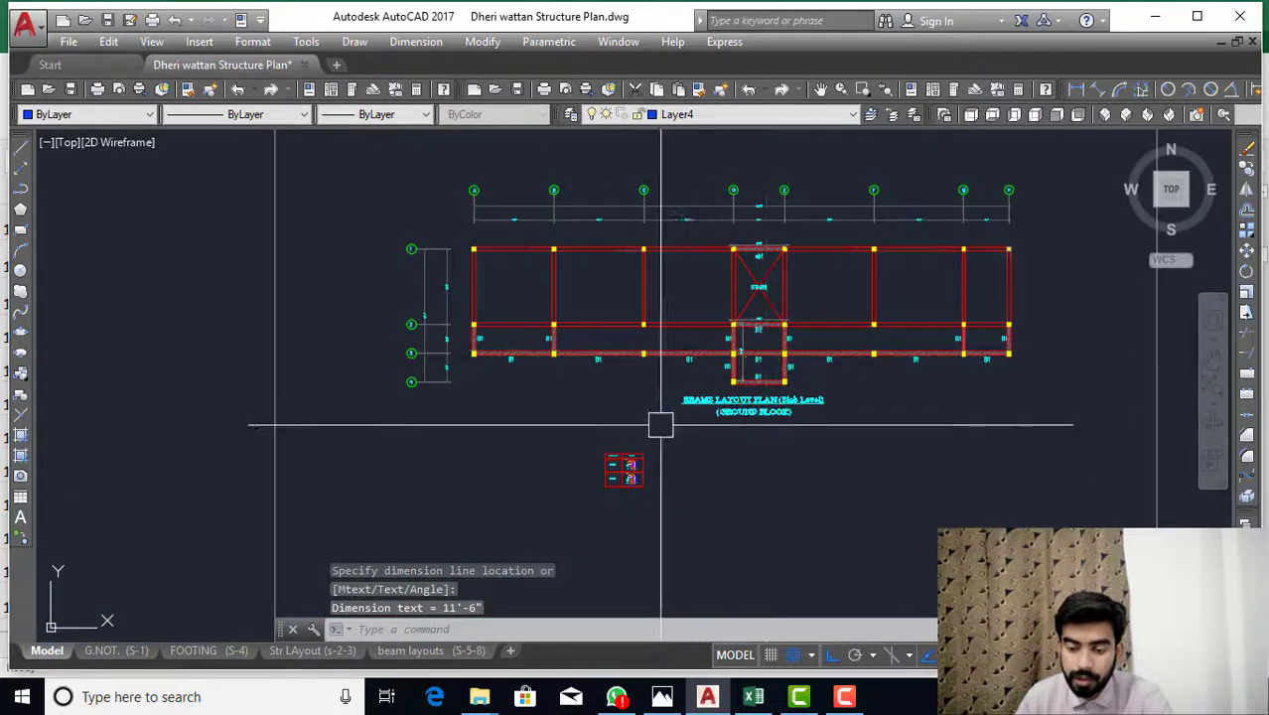
scroll(660, 425, up, 1)
scroll(630, 482, up, 8)
scroll(669, 536, up, 4)
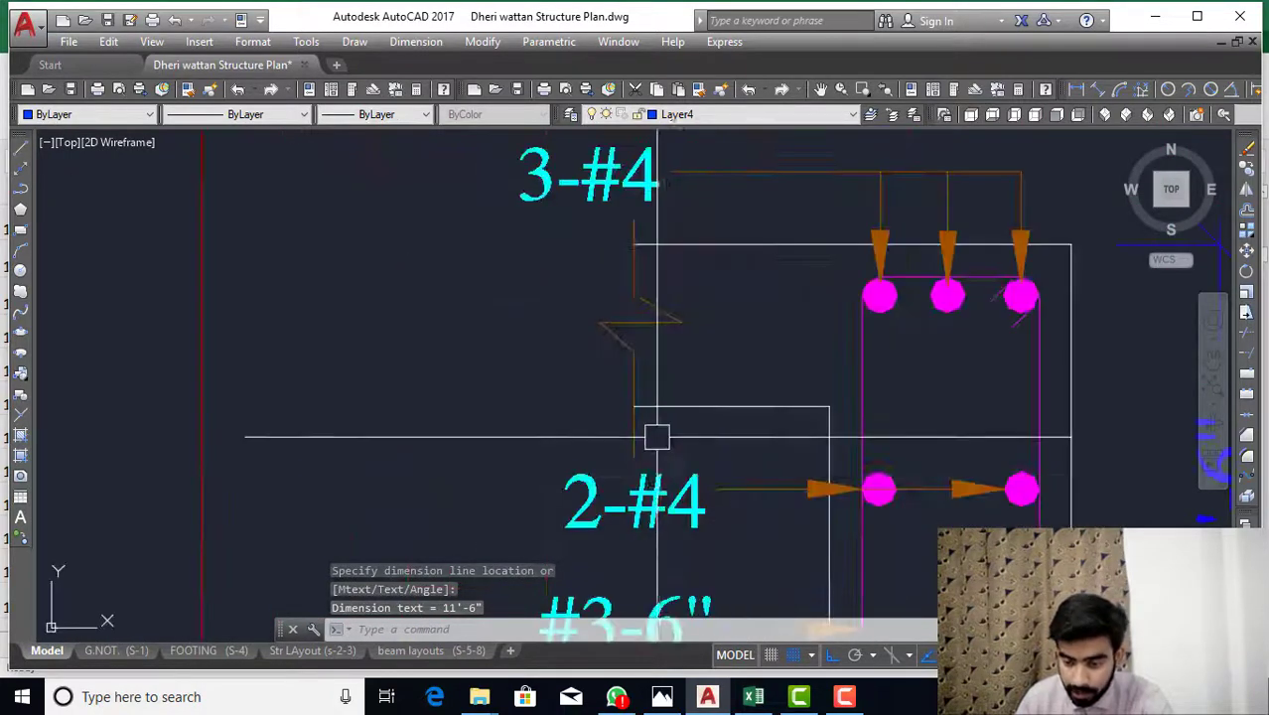
scroll(678, 400, down, 4)
scroll(695, 398, up, 6)
scroll(735, 417, down, 4)
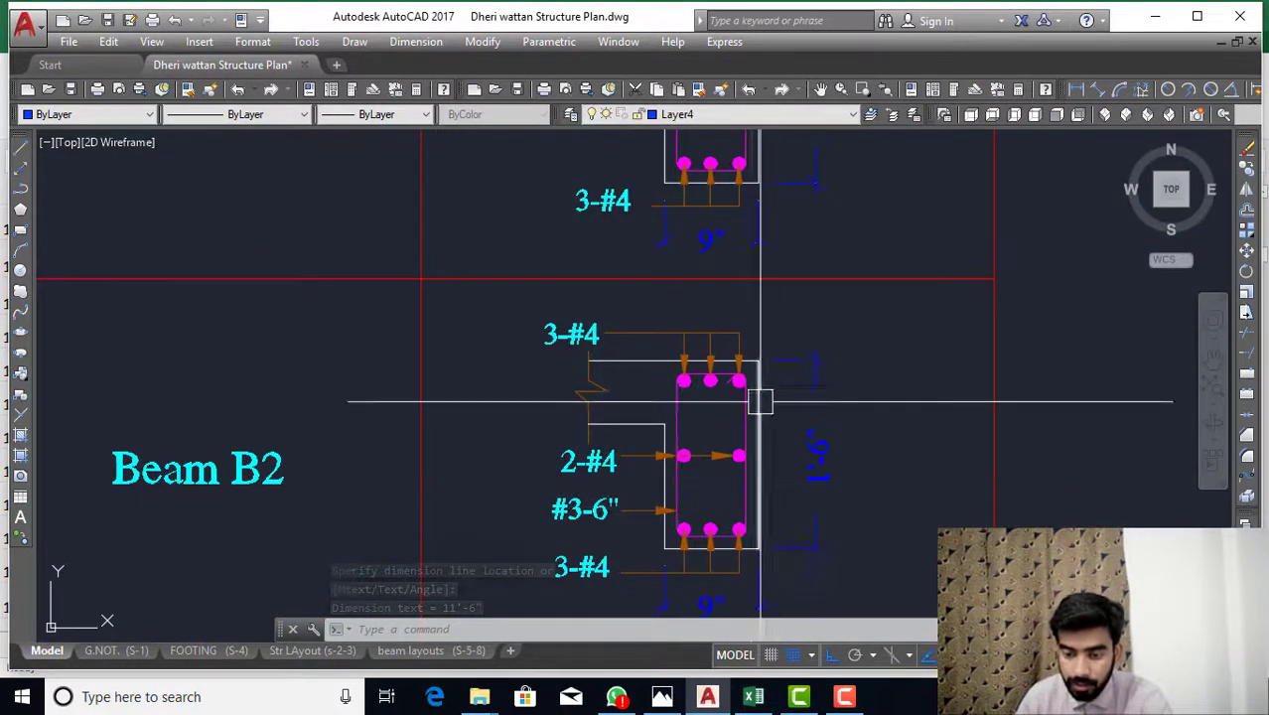
click(754, 696)
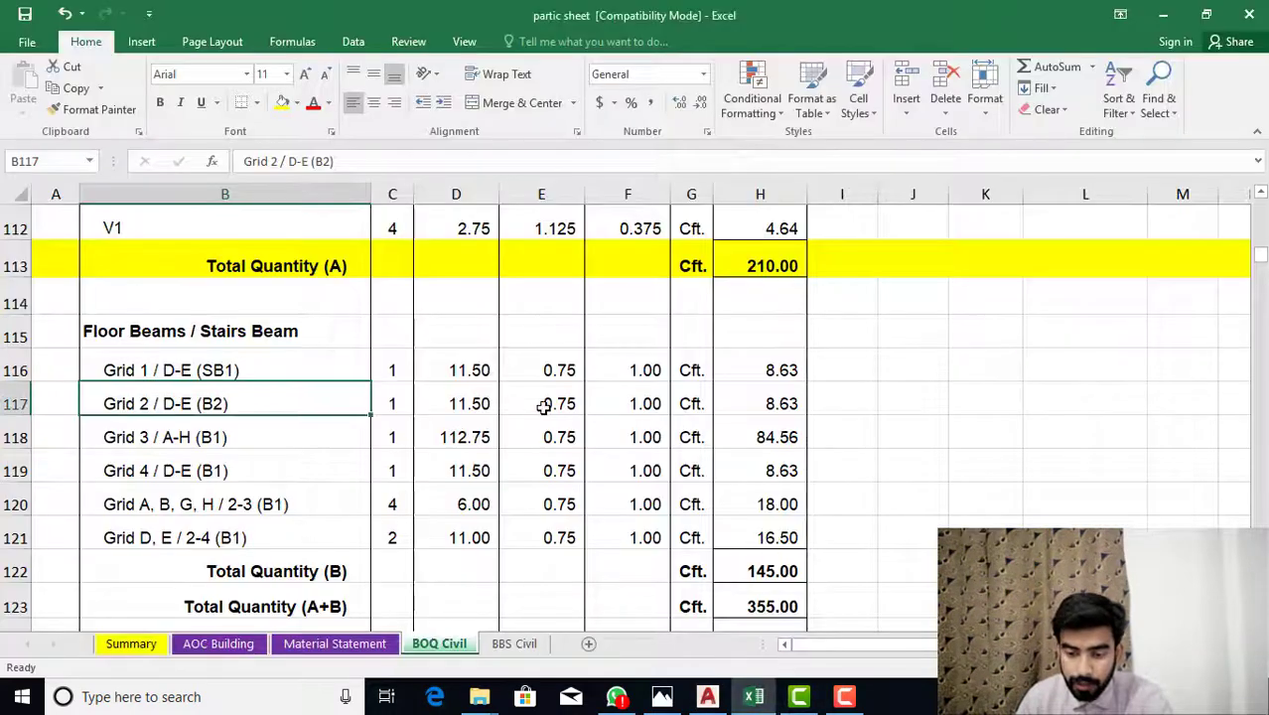
click(543, 406)
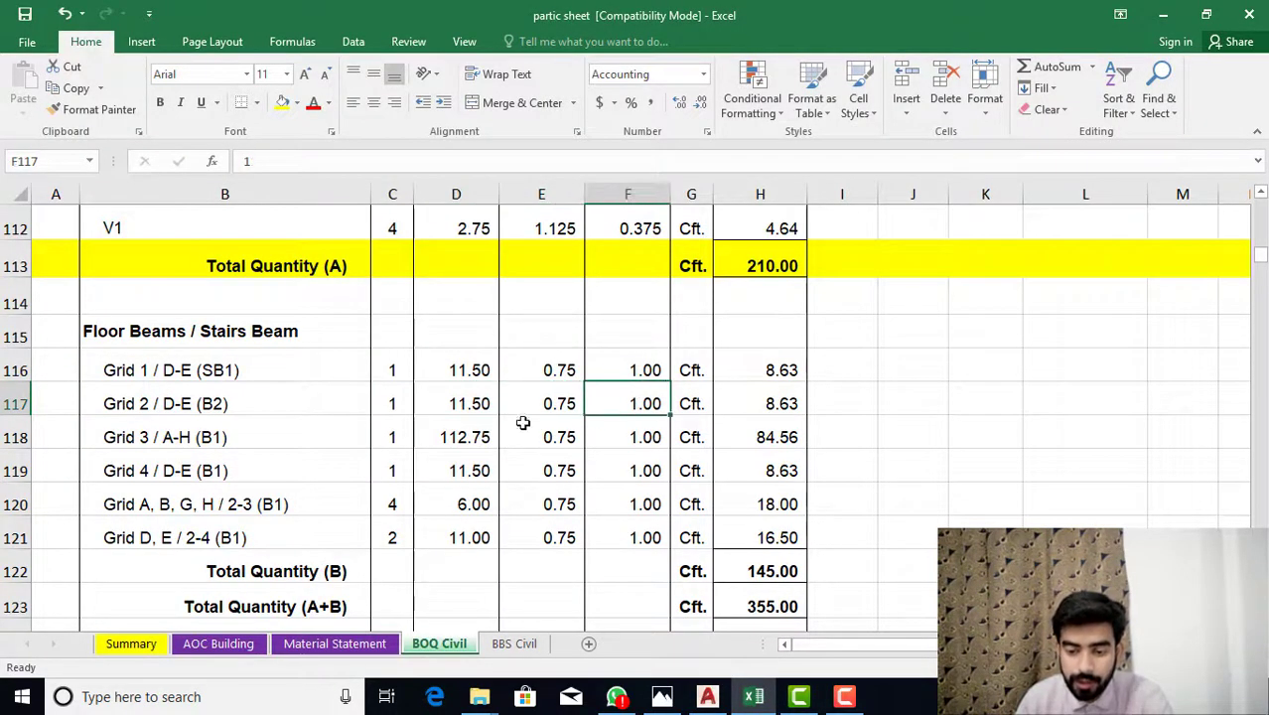
click(299, 423)
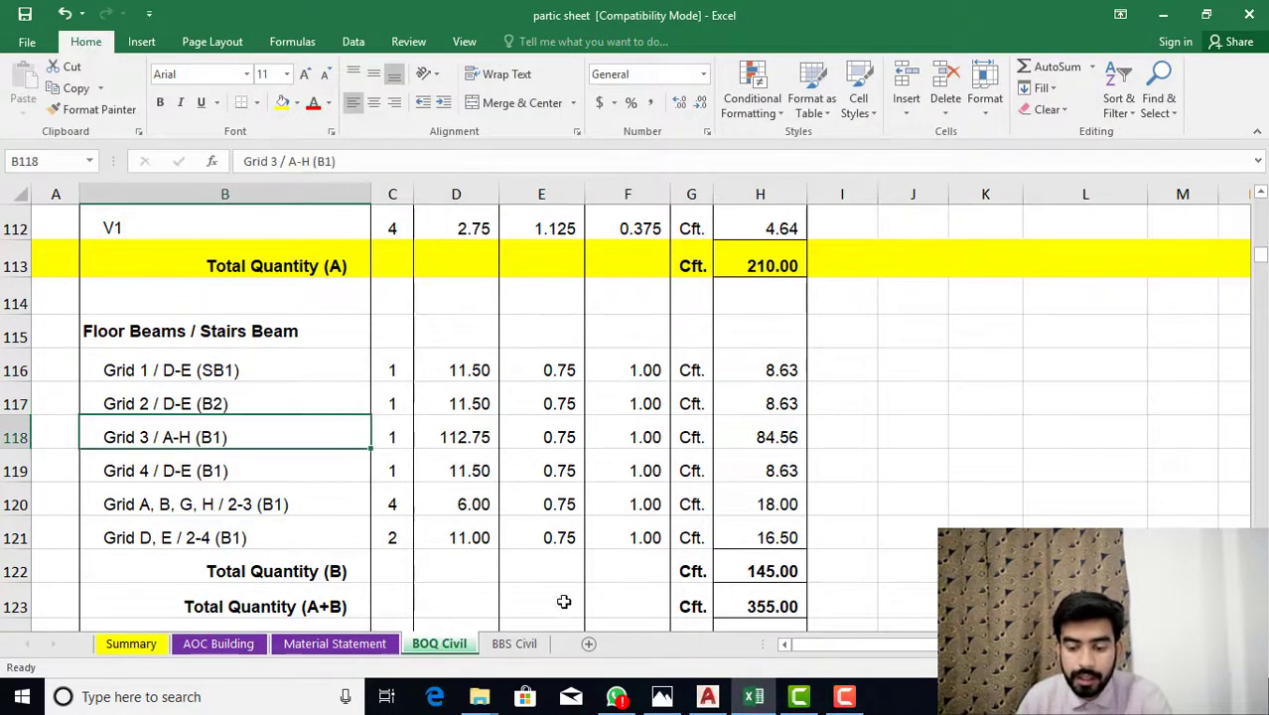
- Back in the beam layout, pan to bring the stairs bay near grid D into view
click(708, 696)
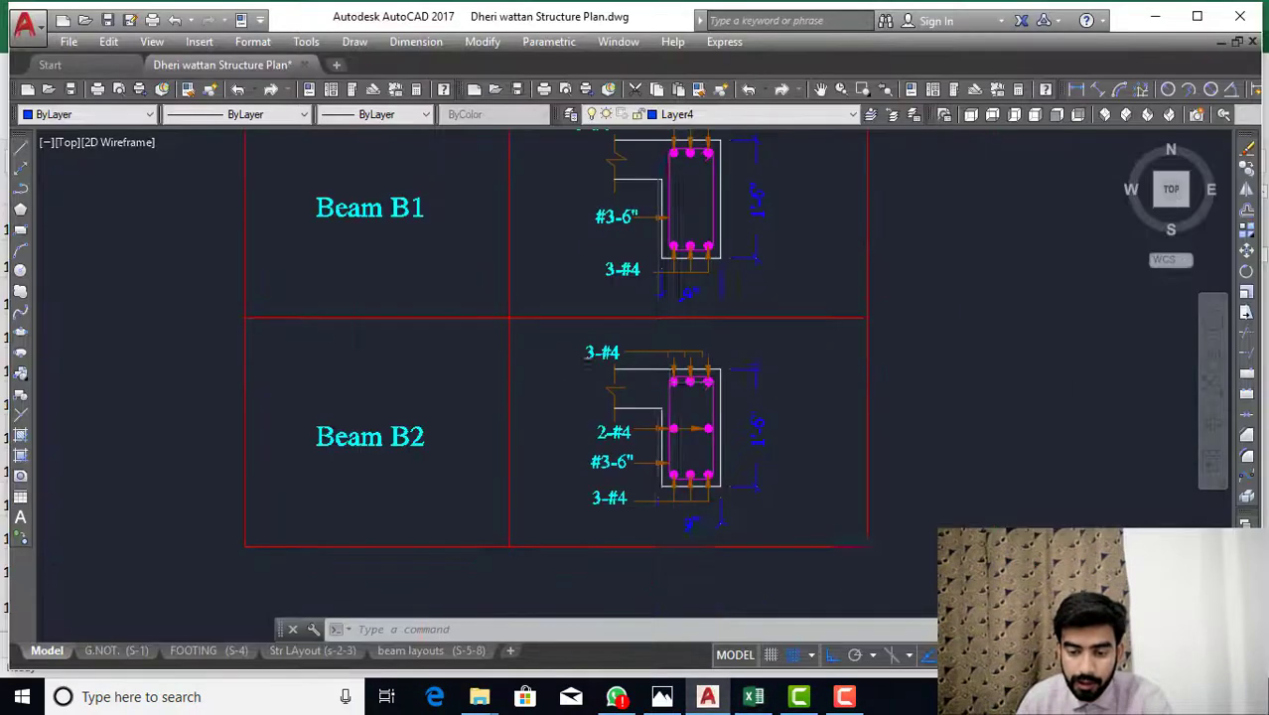
scroll(671, 502, down, 5)
scroll(672, 502, down, 5)
scroll(405, 348, up, 5)
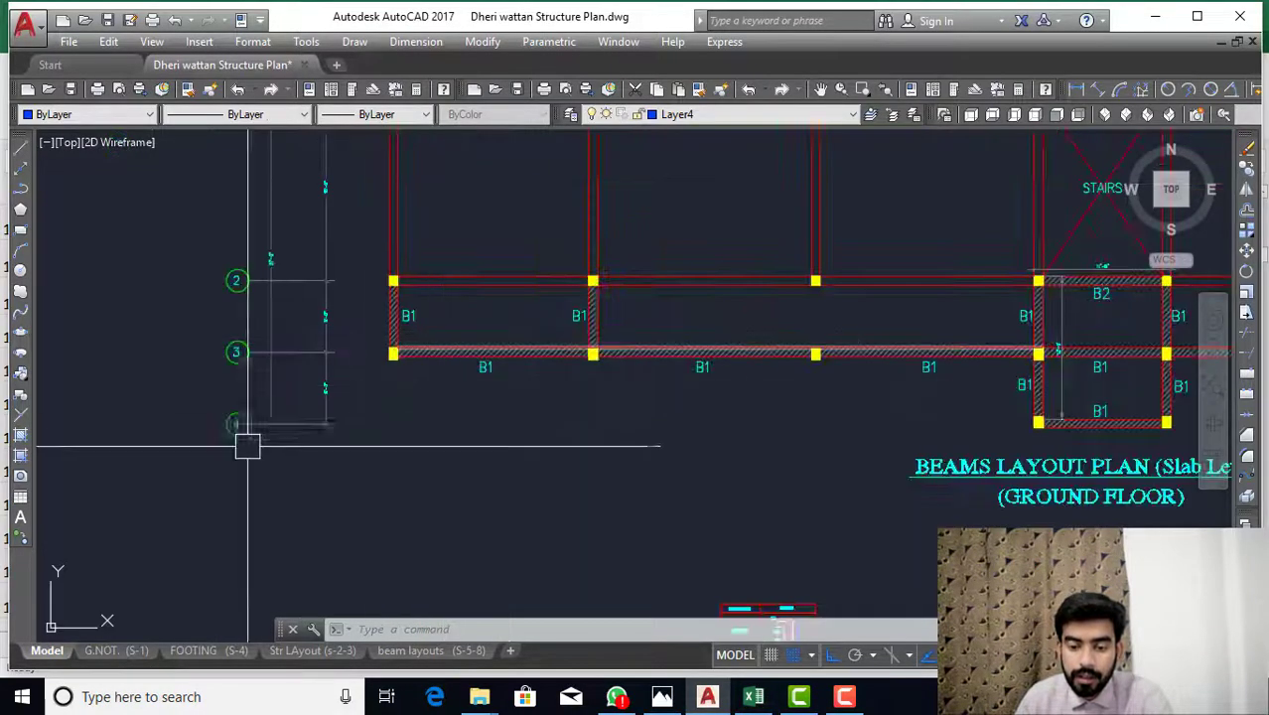
scroll(246, 444, up, 3)
scroll(278, 343, up, 3)
scroll(120, 369, down, 2)
scroll(120, 369, down, 2)
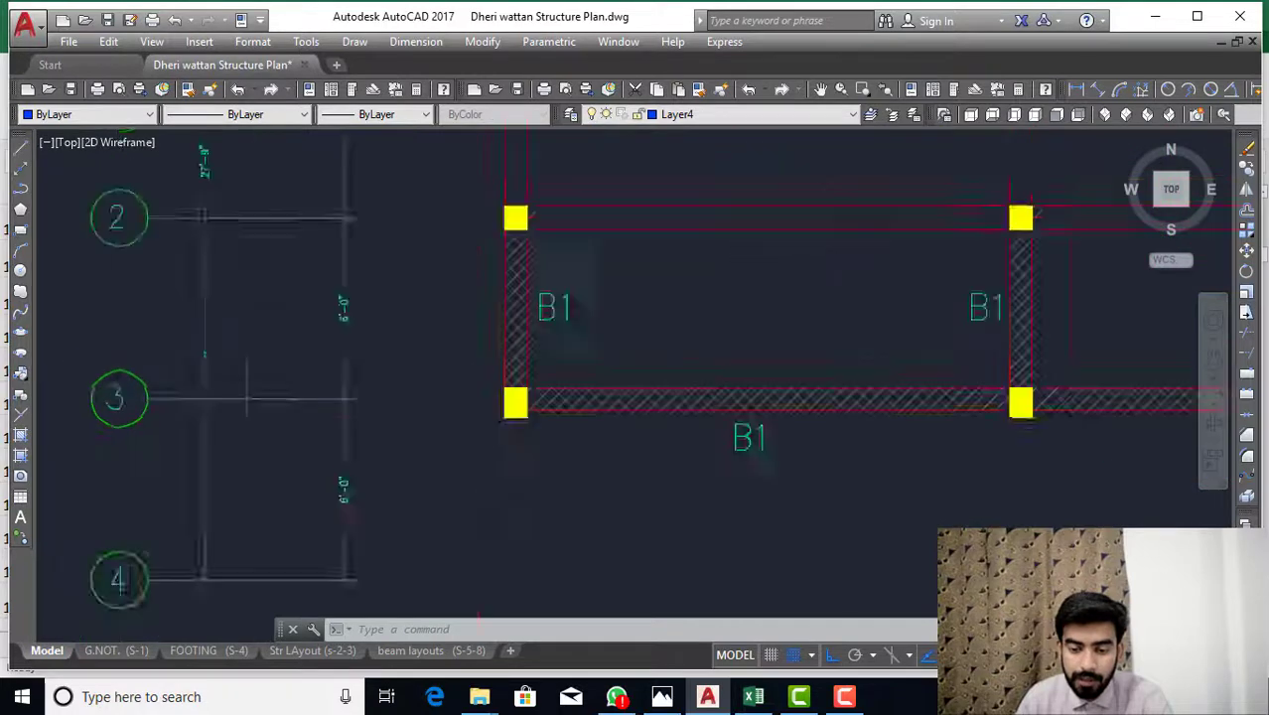
scroll(199, 437, down, 3)
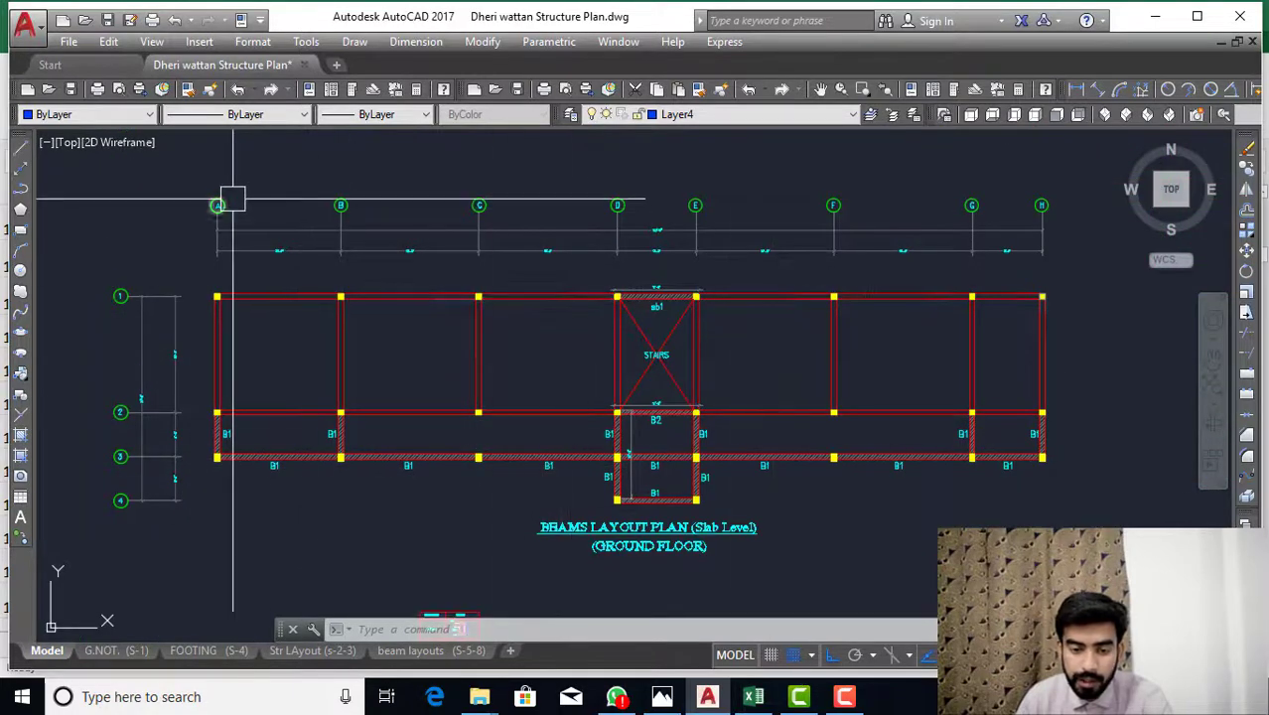
middle_drag(227, 199, 196, 269)
- Zoom in on the grid 3 beam and cancel any leftover command
scroll(622, 249, up, 2)
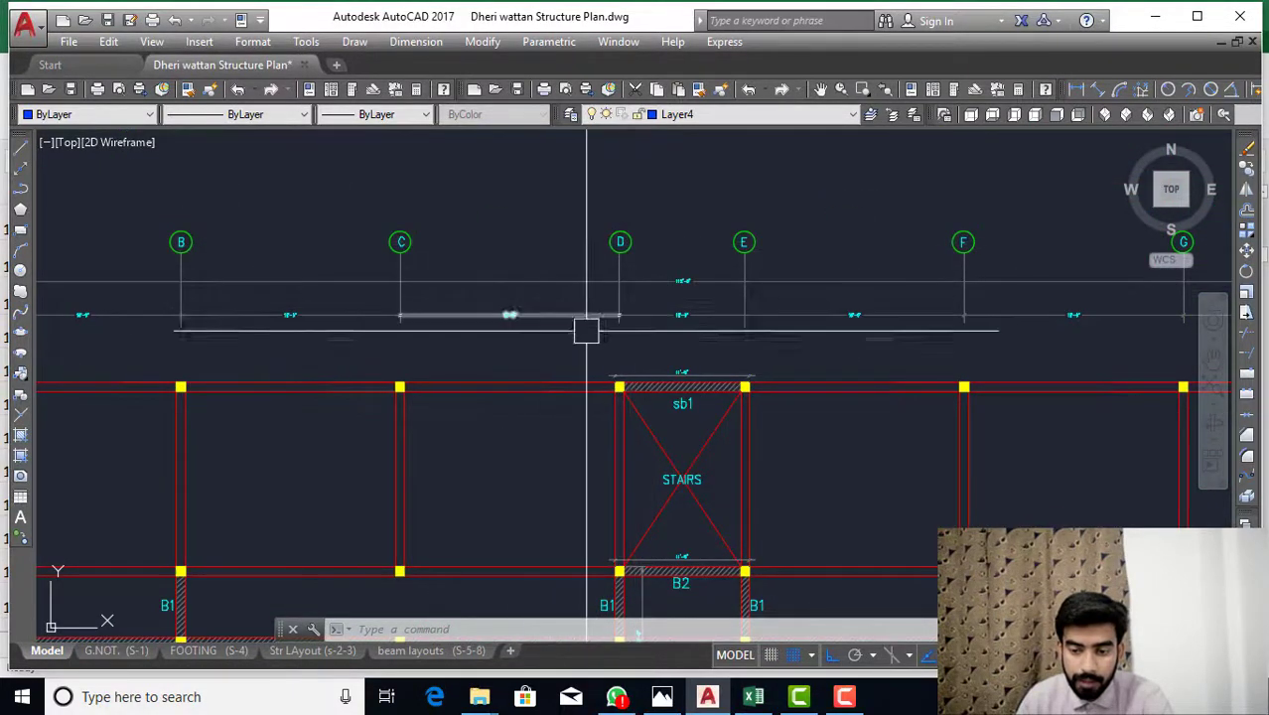
scroll(621, 275, down, 4)
scroll(629, 250, down, 1)
scroll(842, 252, up, 5)
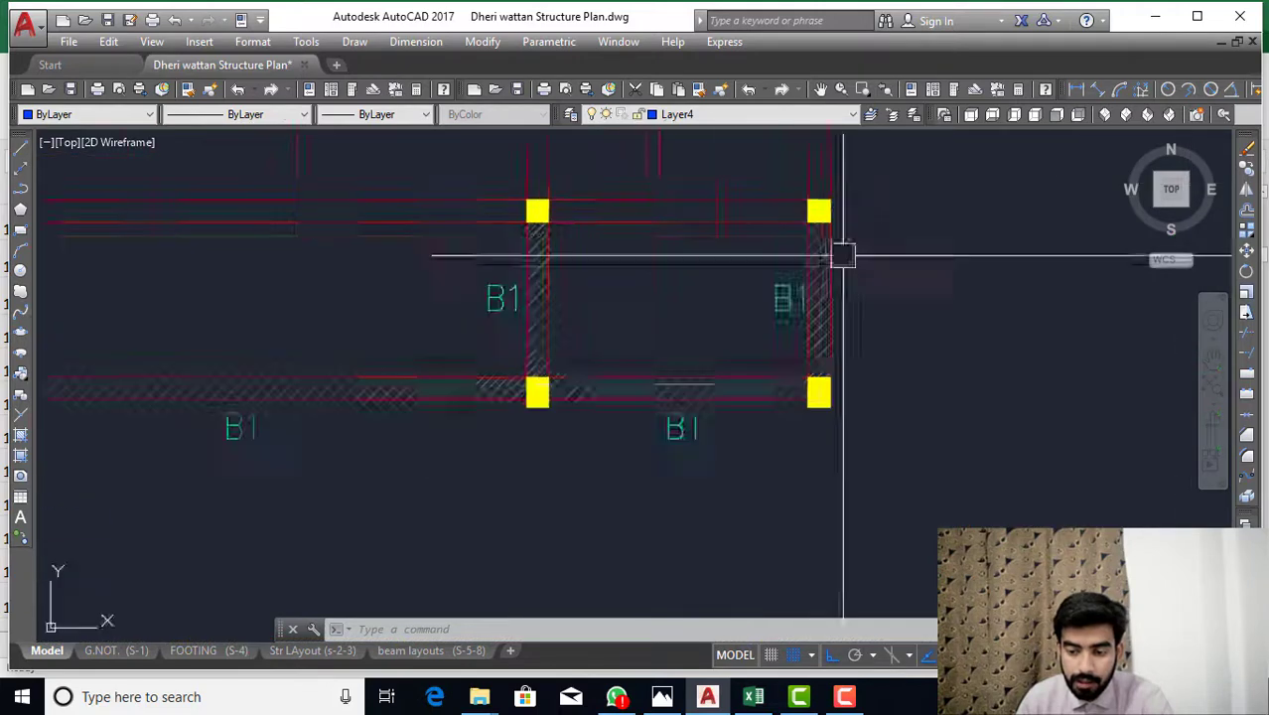
scroll(807, 360, down, 3)
scroll(824, 136, up, 3)
scroll(850, 216, down, 3)
scroll(807, 253, down, 3)
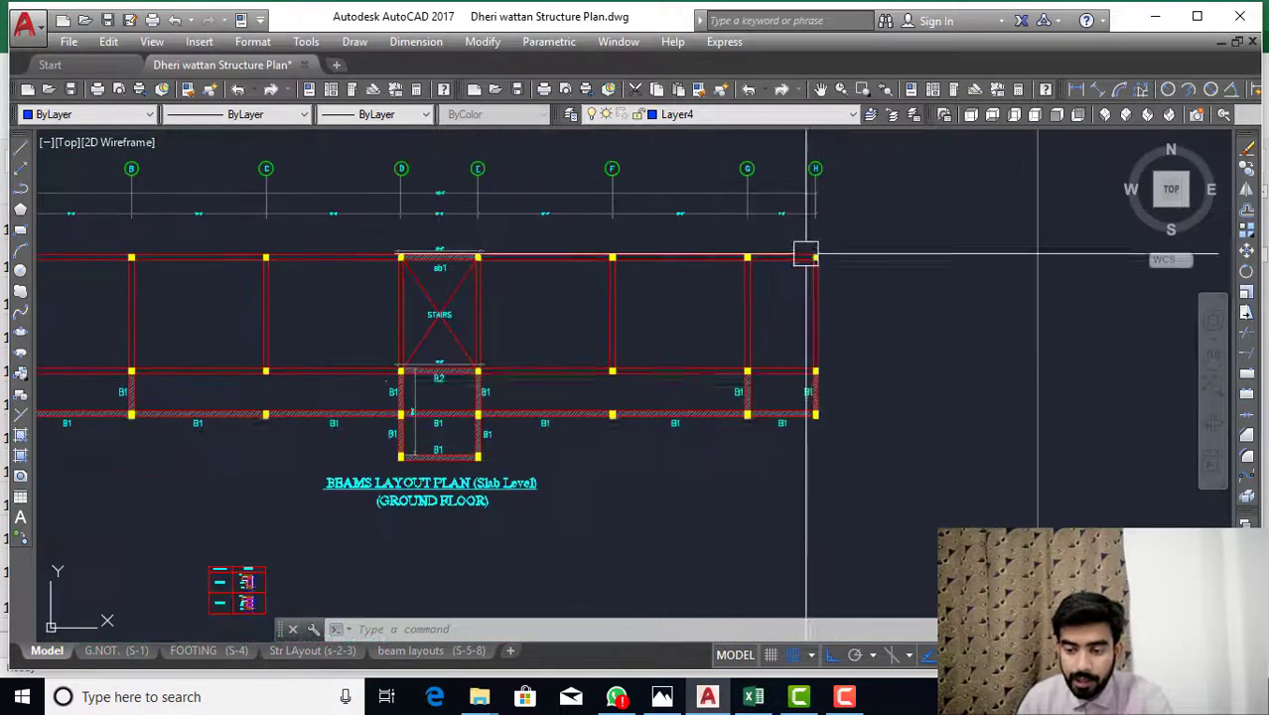
key(Escape)
key(Escape)
scroll(813, 445, up, 4)
key(Escape)
- Dimension the grid 3 B1 beam end to end with a 112'-9" aligned dimension
text(dal)
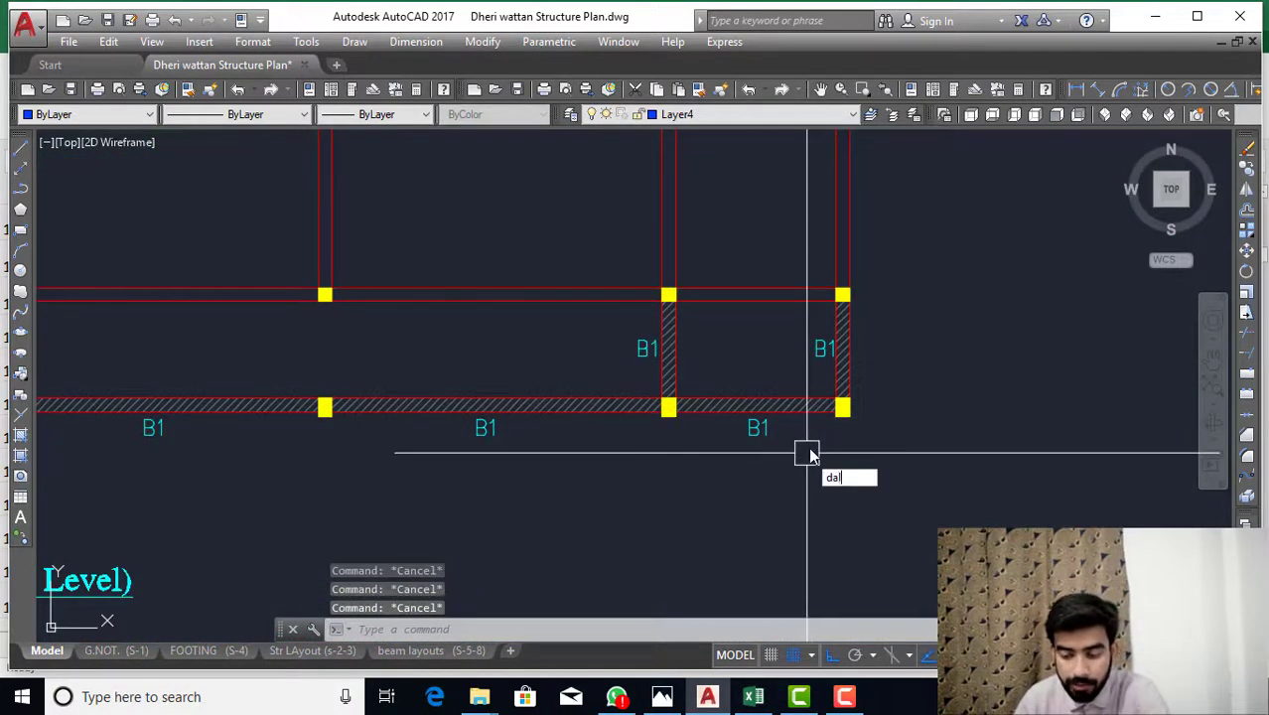
key(Return)
scroll(834, 392, up, 3)
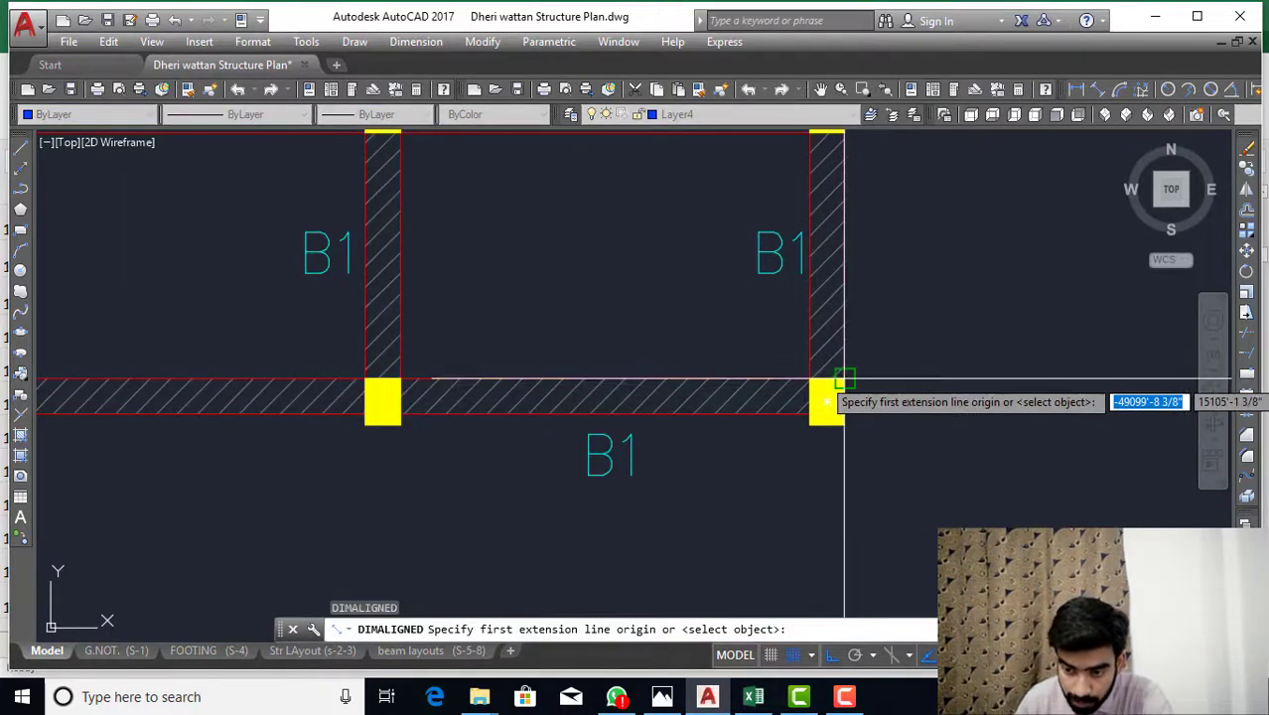
click(844, 379)
scroll(844, 378, down, 5)
scroll(907, 425, down, 2)
scroll(525, 454, up, 5)
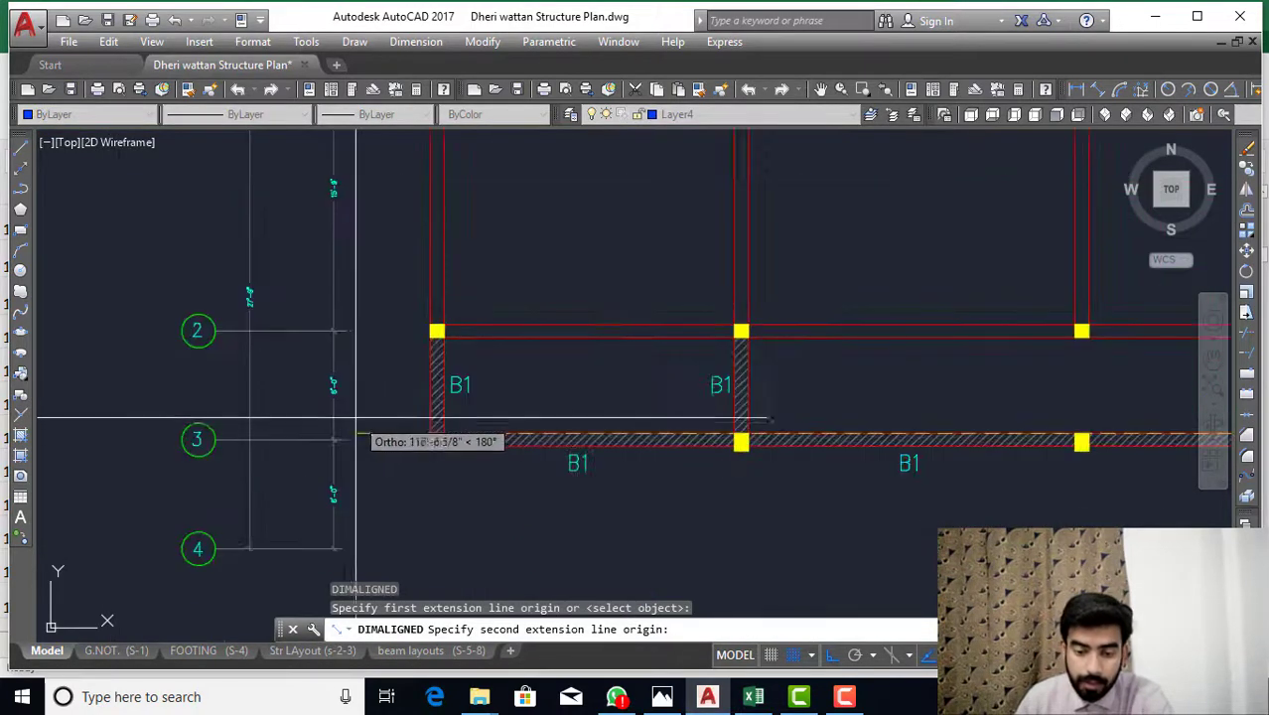
scroll(357, 418, up, 5)
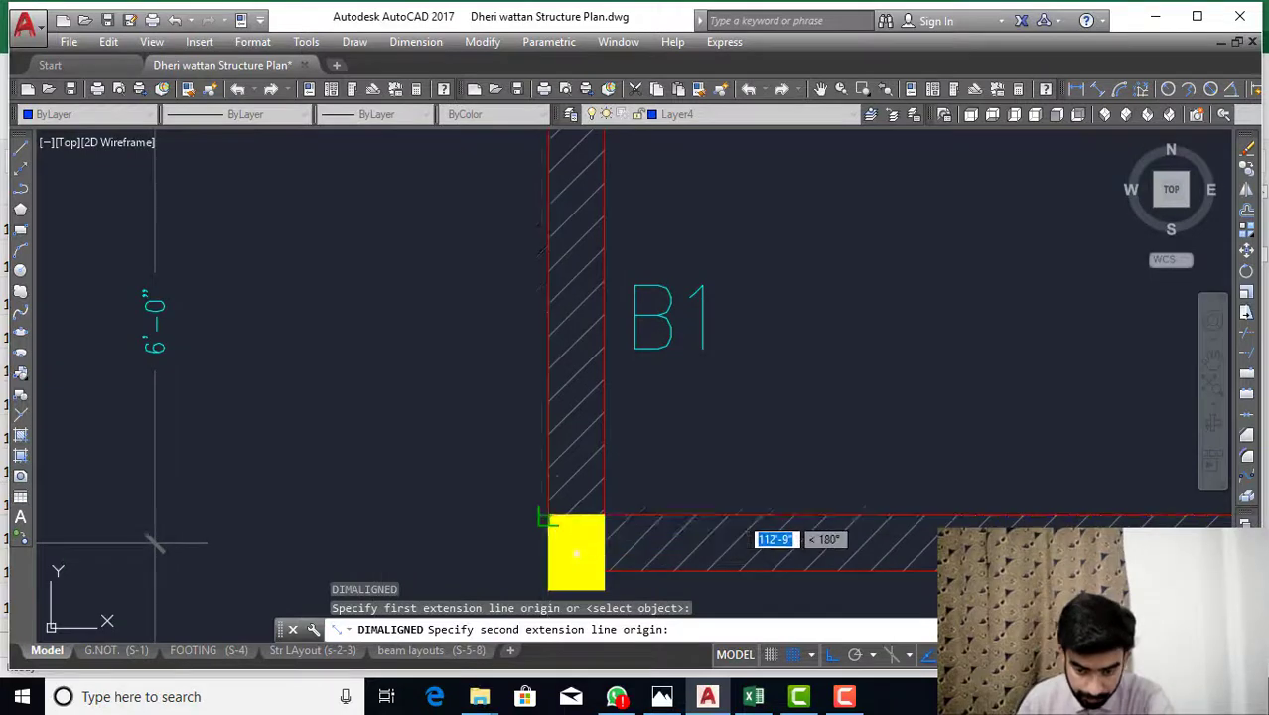
click(548, 518)
scroll(549, 518, down, 5)
scroll(894, 497, up, 5)
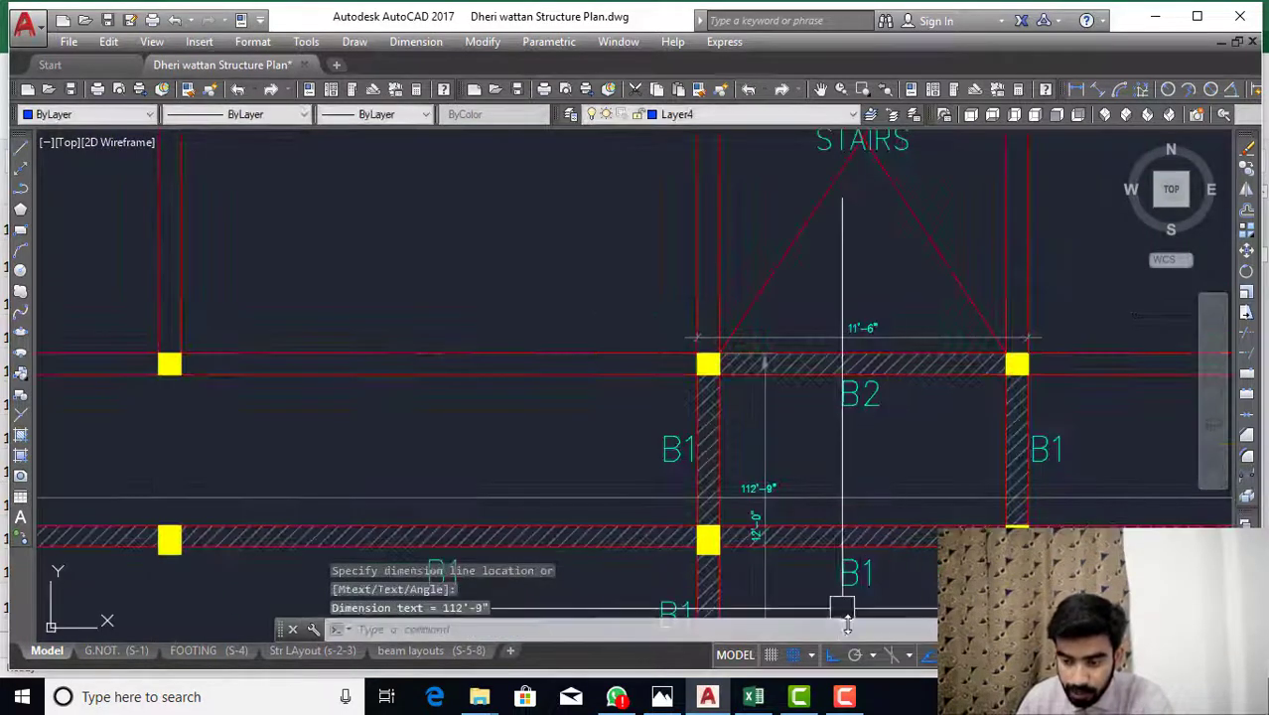
- Confirm the matching 112.75 length in Excel cell D118, then return to the drawing
click(751, 700)
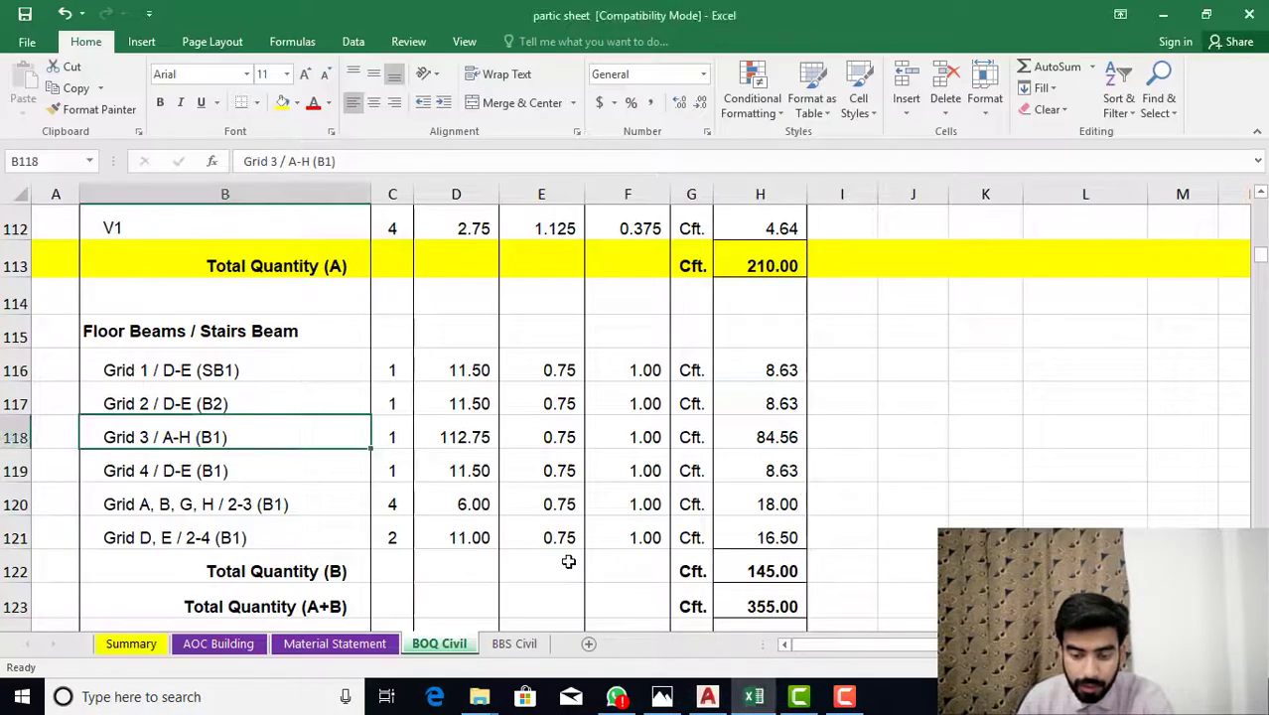
click(456, 434)
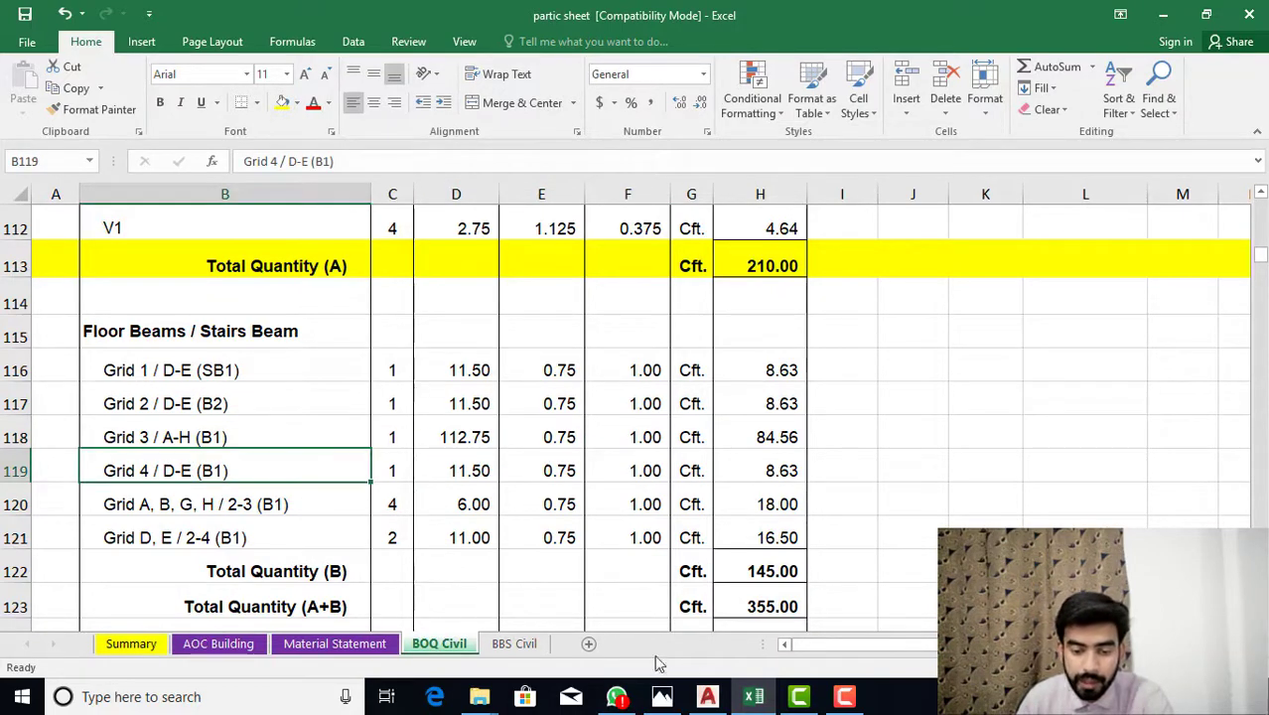
click(705, 698)
scroll(696, 509, down, 4)
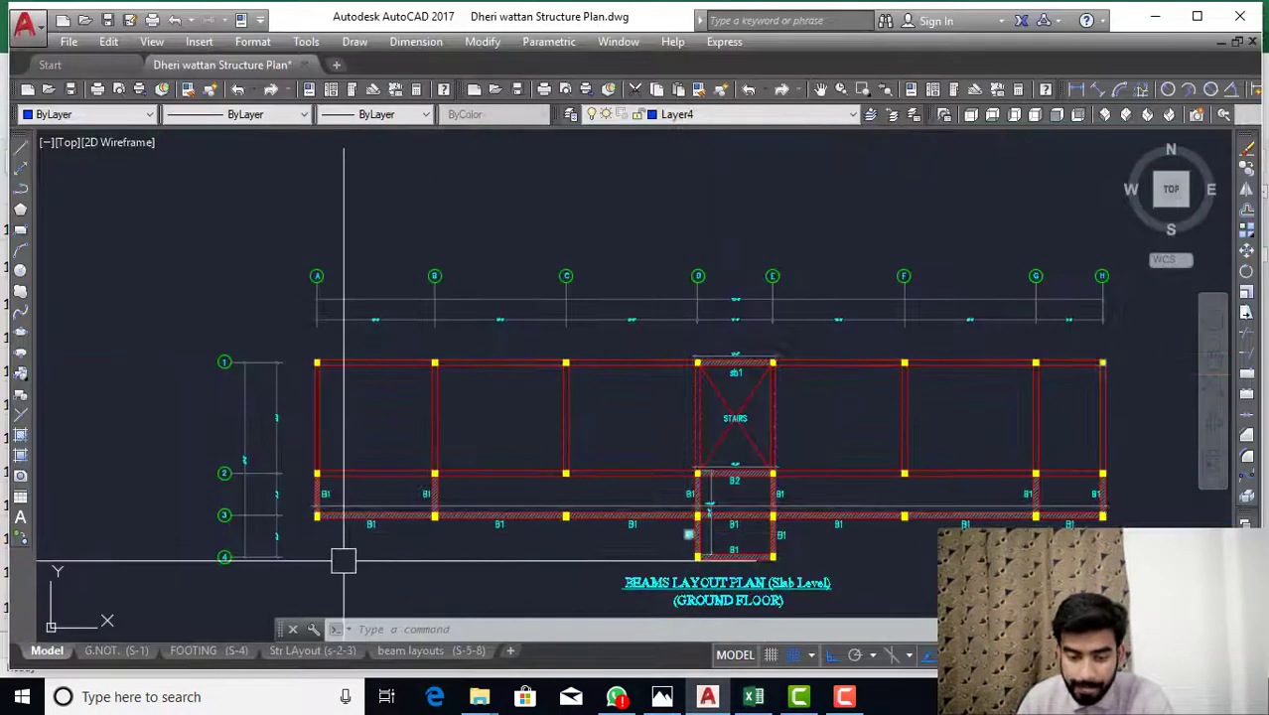
- Add an 11'-6" aligned dimension (DAL) to the lower stair-bay B1 beam
scroll(680, 569, up, 5)
scroll(661, 497, down, 4)
scroll(646, 419, down, 5)
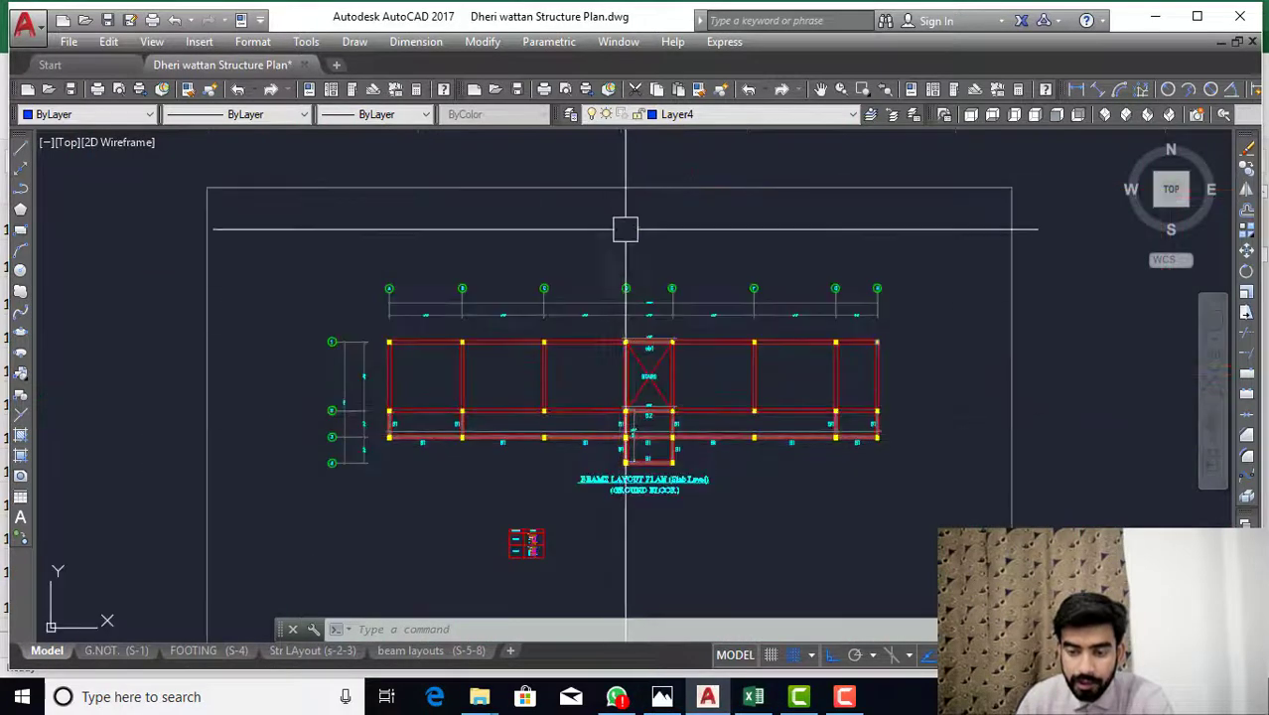
scroll(623, 239, up, 5)
scroll(639, 337, up, 4)
scroll(695, 377, down, 6)
scroll(716, 298, up, 2)
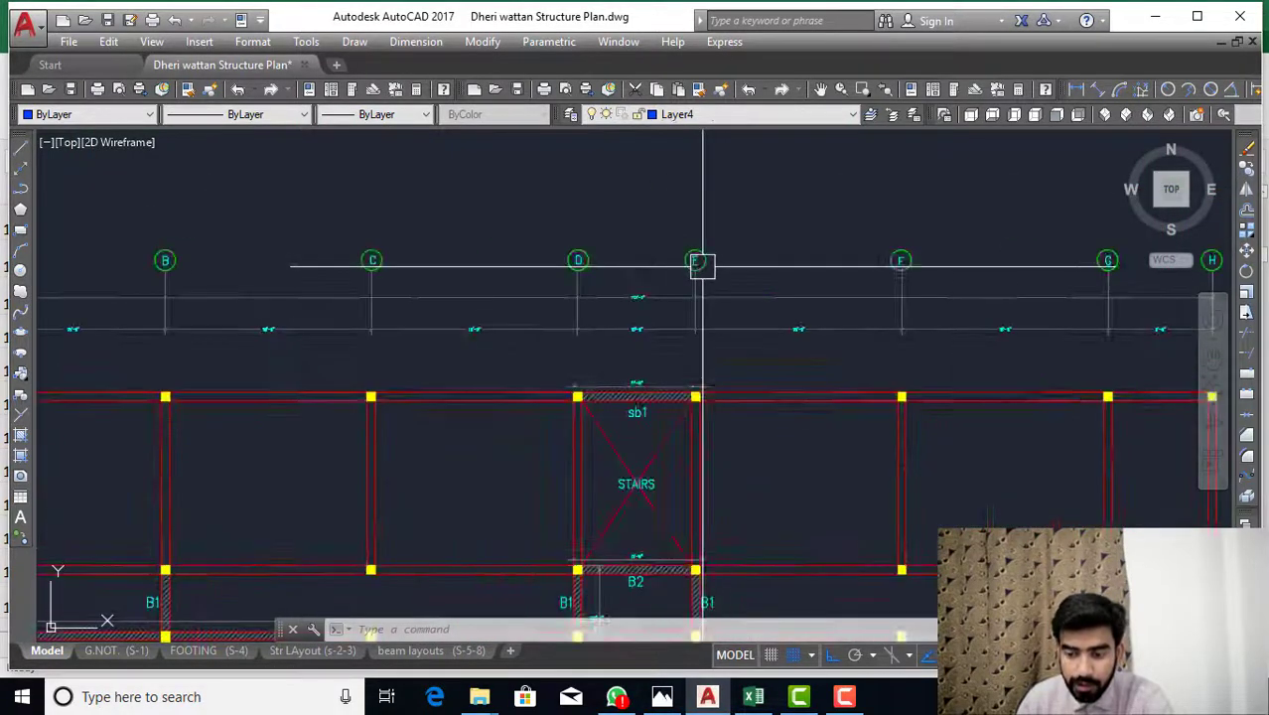
scroll(581, 502, down, 5)
scroll(604, 360, up, 5)
scroll(658, 343, up, 3)
text(dal)
key(Return)
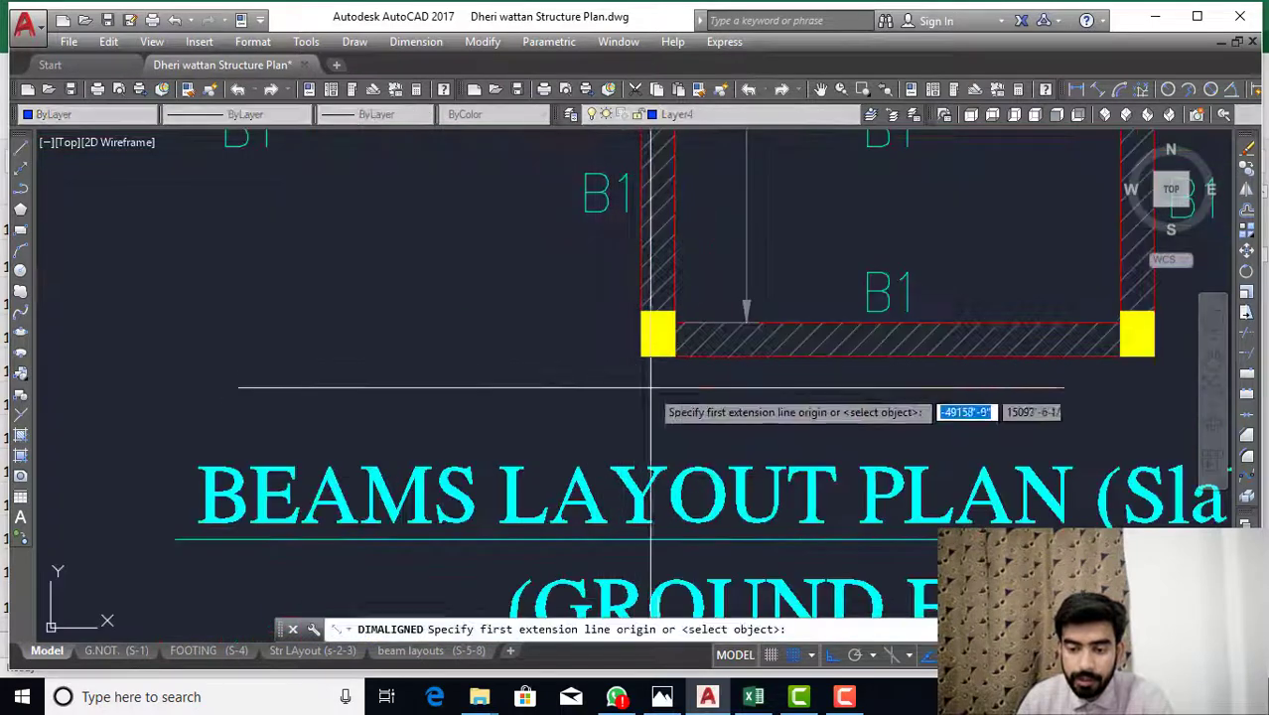
click(658, 354)
scroll(666, 298, down, 3)
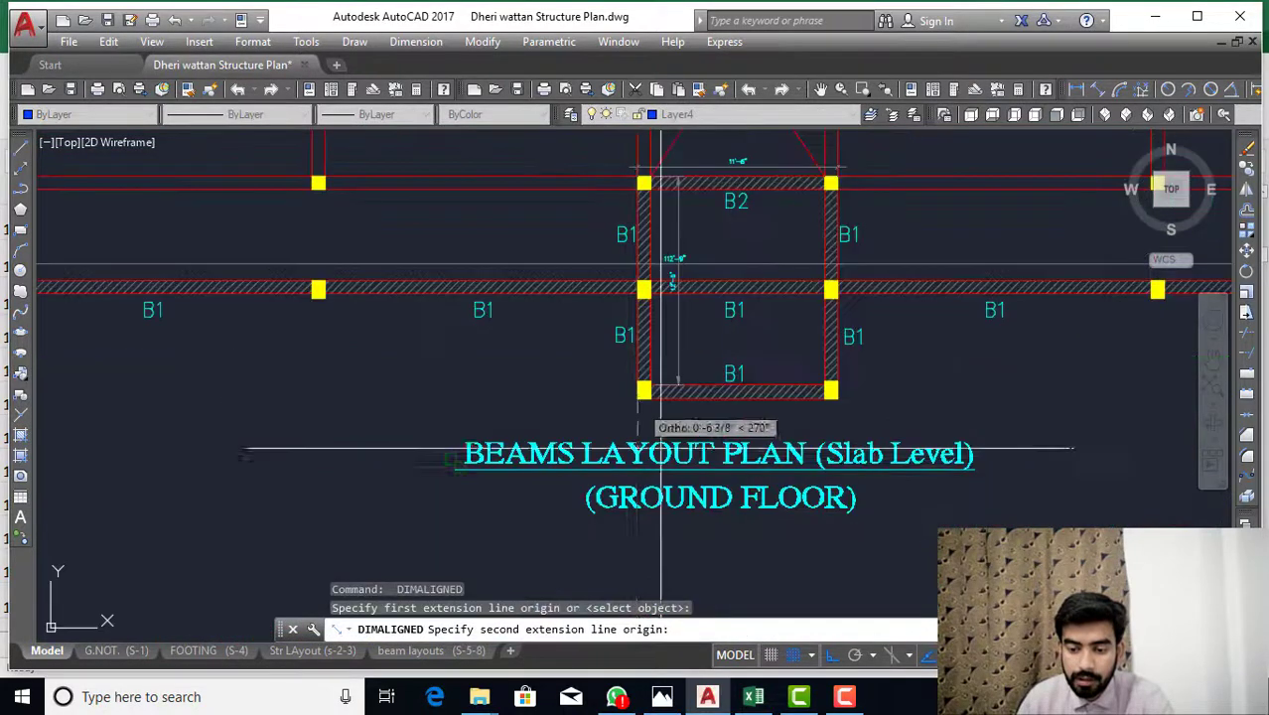
click(833, 398)
click(673, 298)
- Check the 6.00 length of the Grid A, B, G, H beams in the BOQ workbook
scroll(793, 345, down, 4)
scroll(770, 396, down, 2)
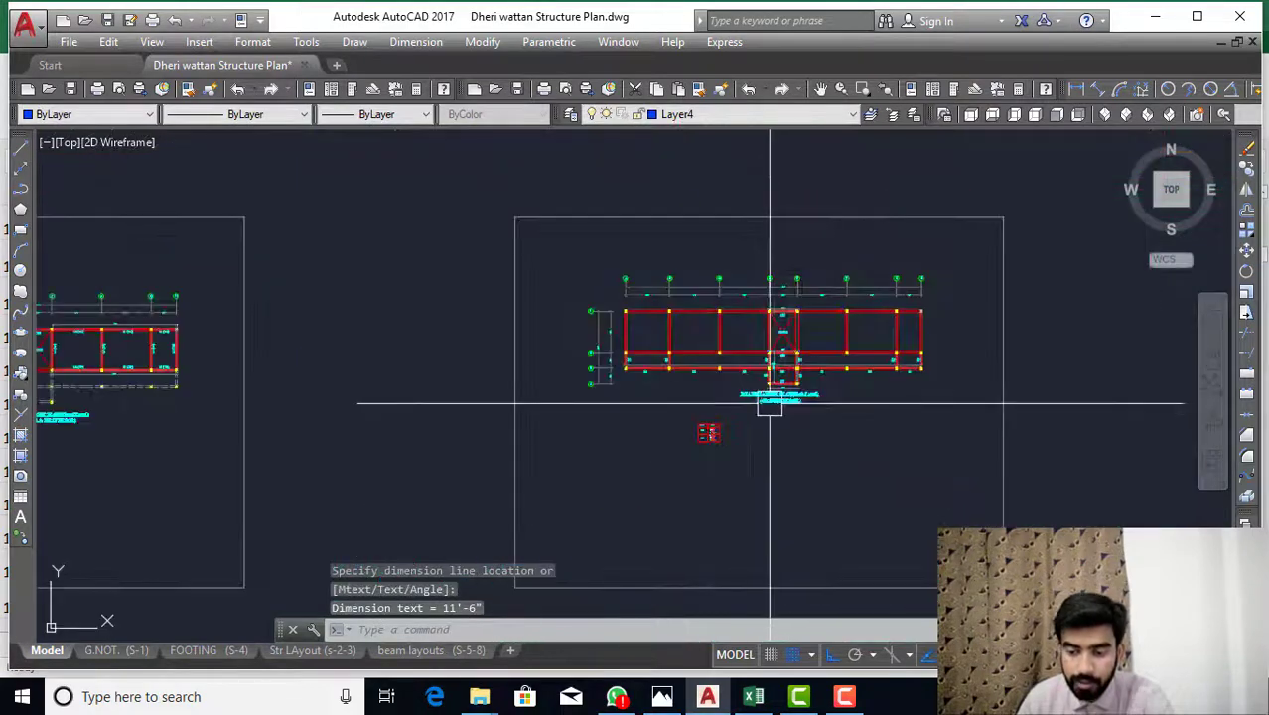
scroll(685, 442, up, 5)
scroll(387, 502, up, 4)
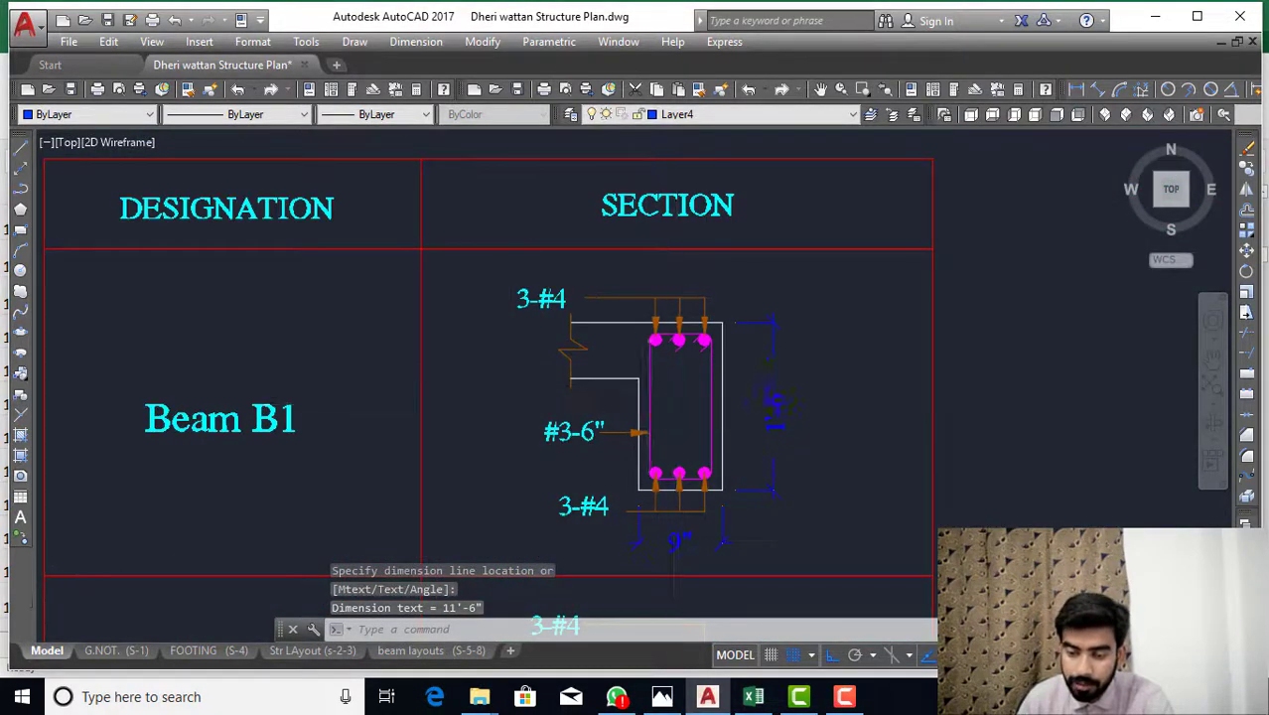
scroll(725, 457, up, 4)
scroll(715, 537, down, 4)
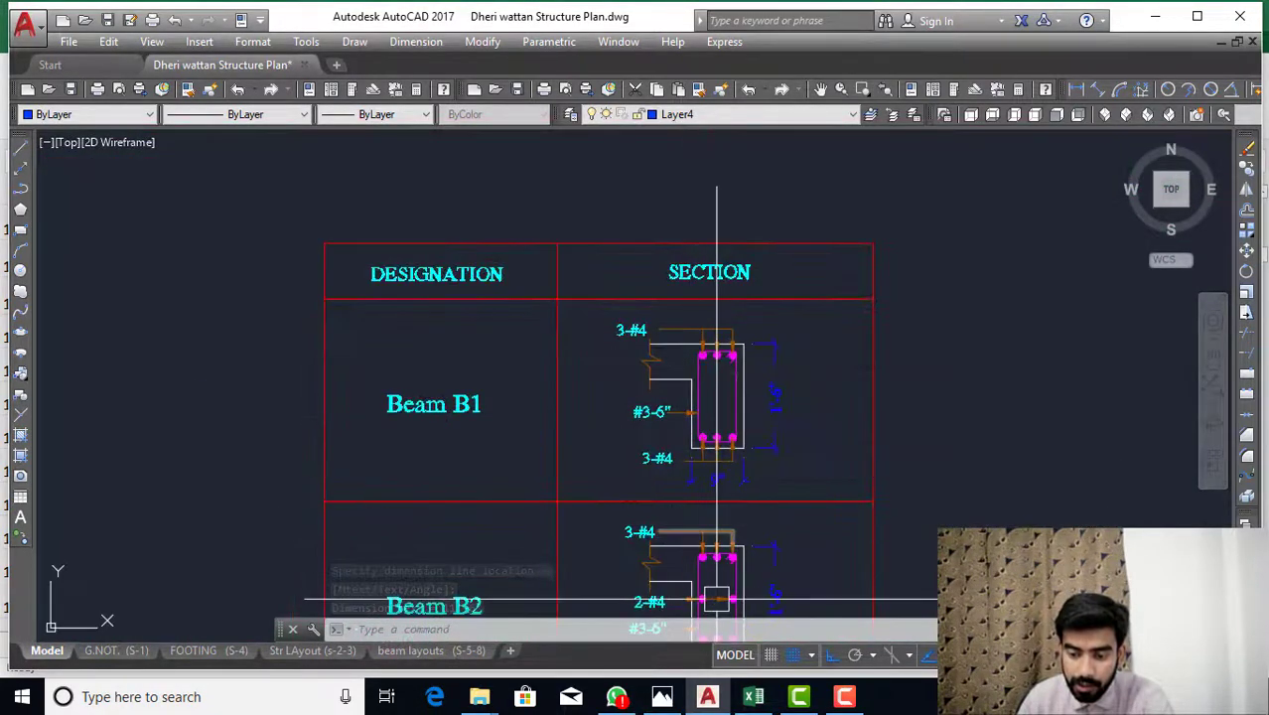
scroll(700, 615, up, 4)
scroll(680, 468, down, 5)
scroll(581, 363, up, 4)
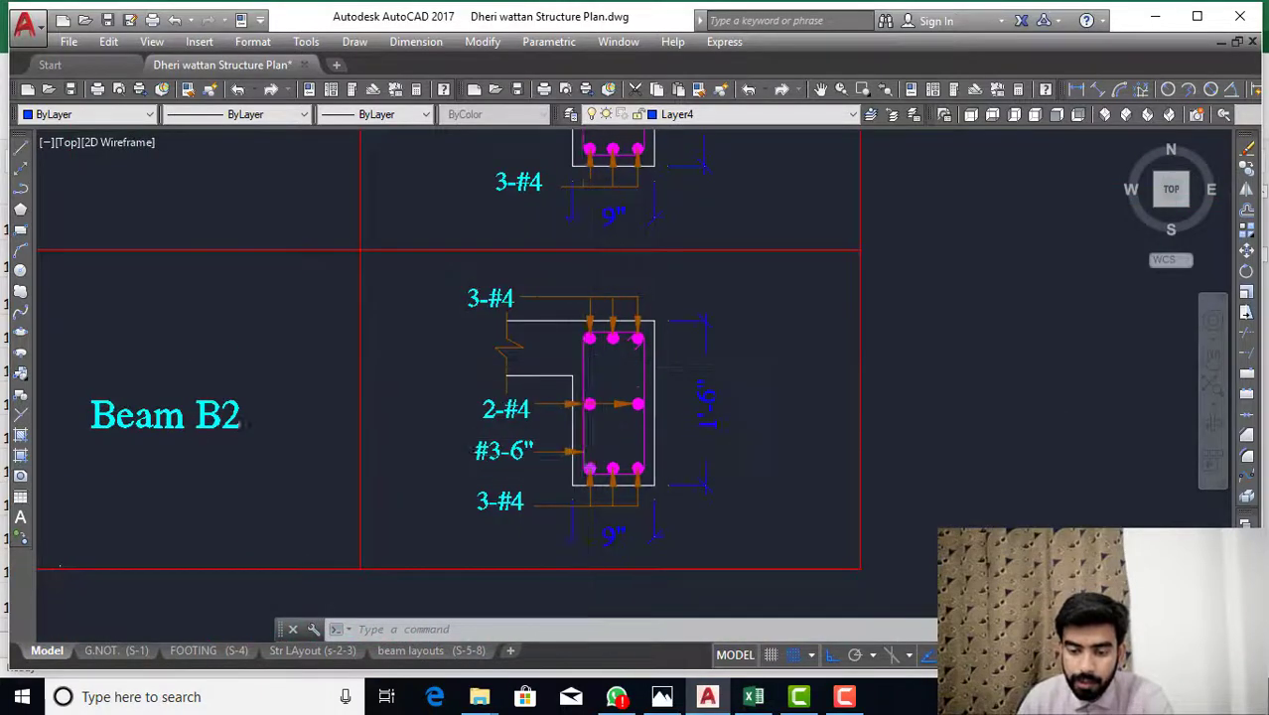
scroll(615, 444, down, 4)
scroll(615, 444, down, 8)
scroll(913, 229, up, 4)
scroll(924, 328, up, 2)
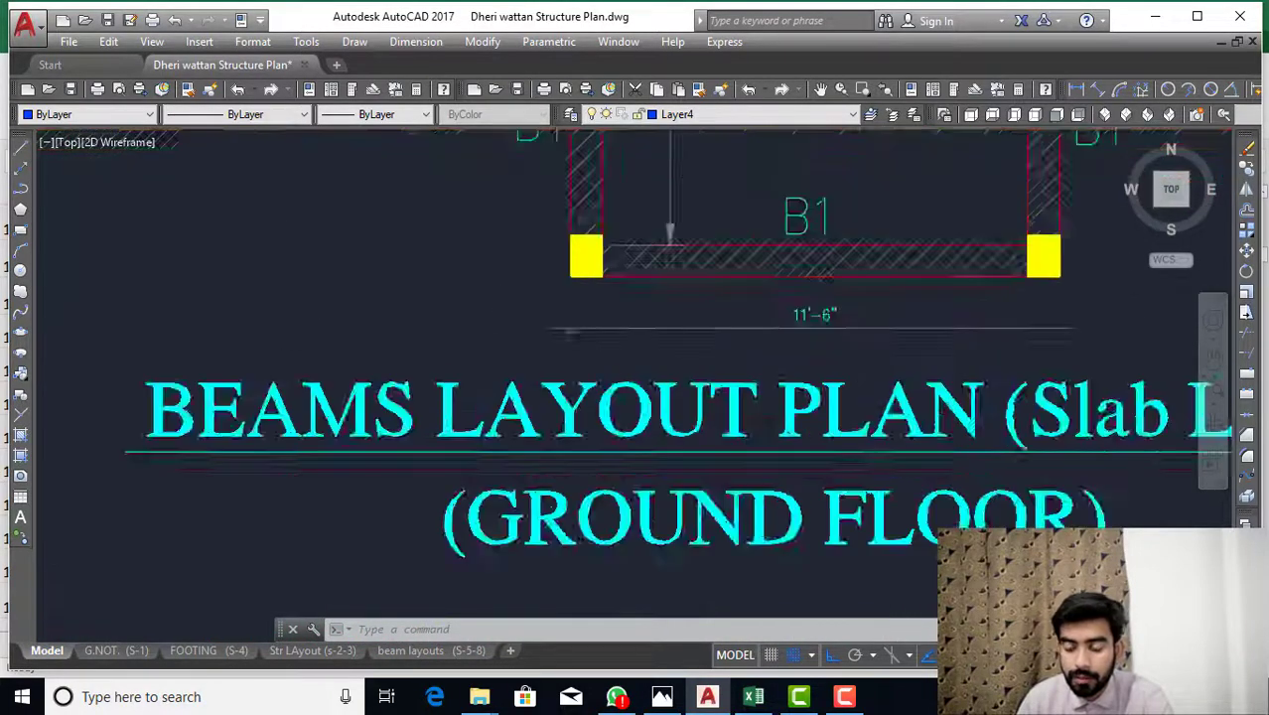
scroll(803, 327, up, 4)
scroll(615, 366, down, 4)
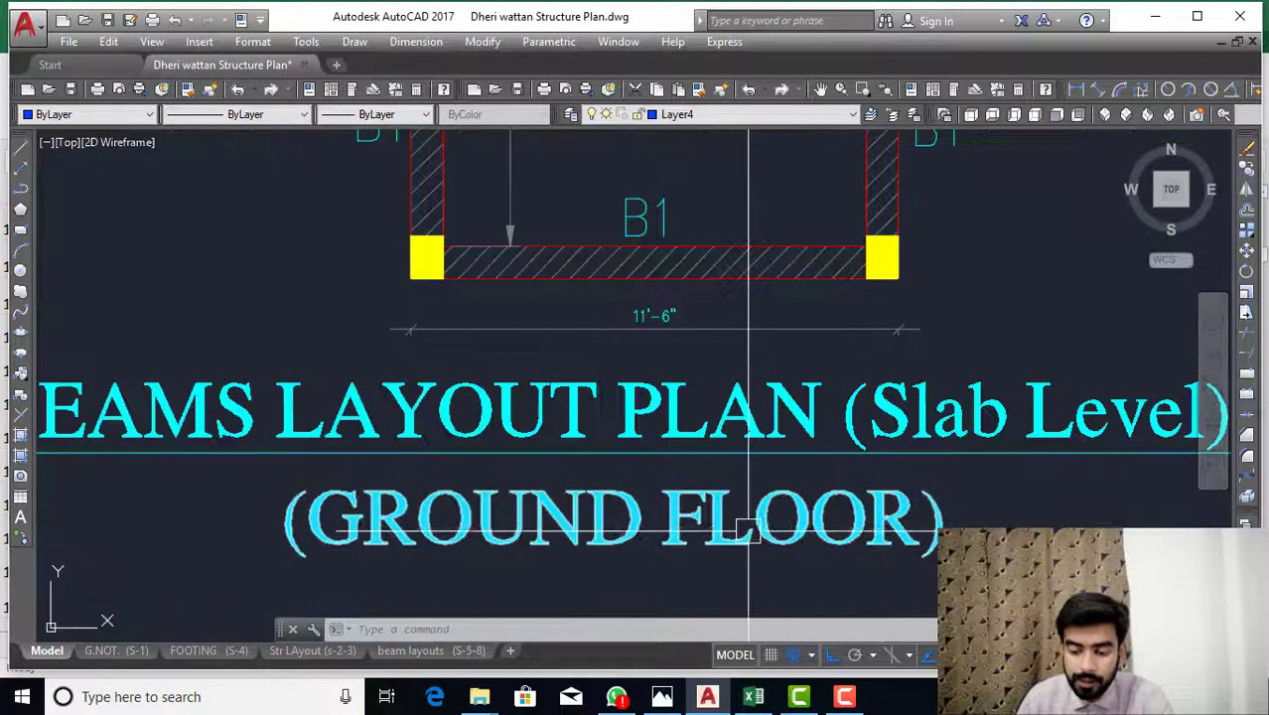
click(770, 698)
click(465, 493)
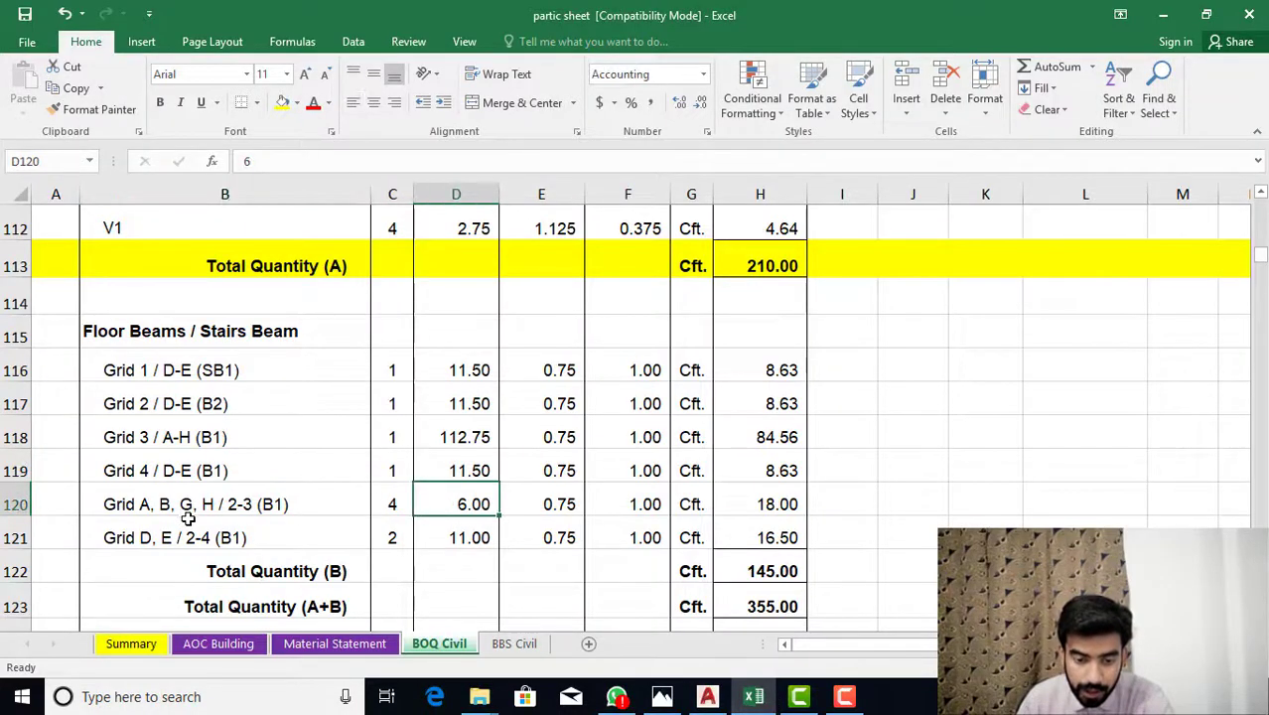
scroll(731, 412, down, 5)
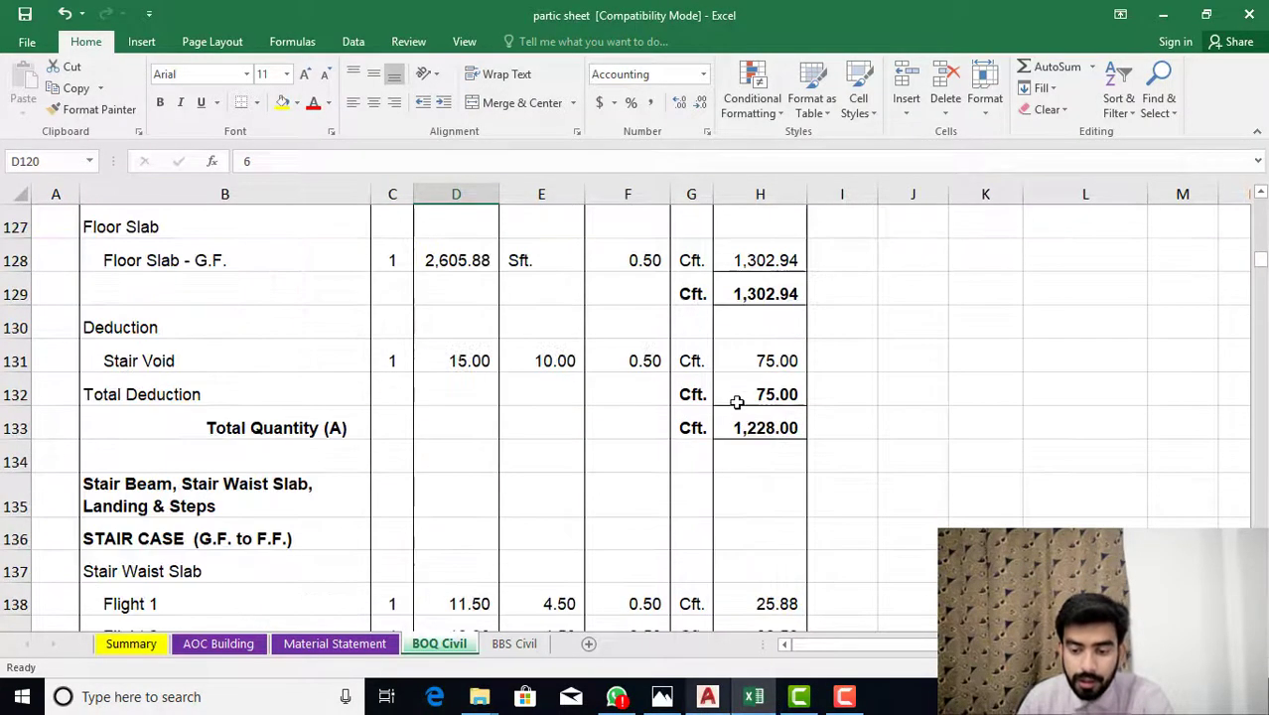
scroll(732, 477, up, 5)
- Dimension the short vertical B1 beam between its two column corners, giving 6'-0"
click(707, 696)
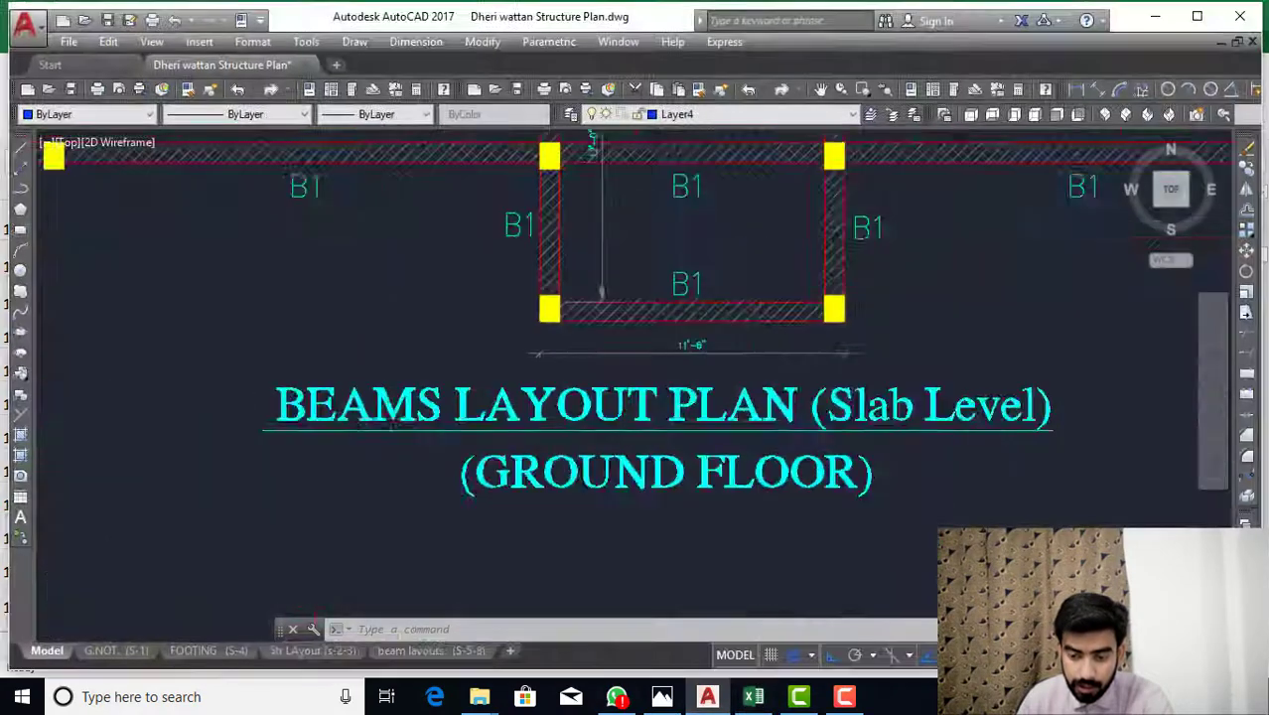
scroll(745, 298, down, 3)
scroll(569, 269, down, 2)
scroll(441, 186, up, 5)
scroll(441, 185, down, 4)
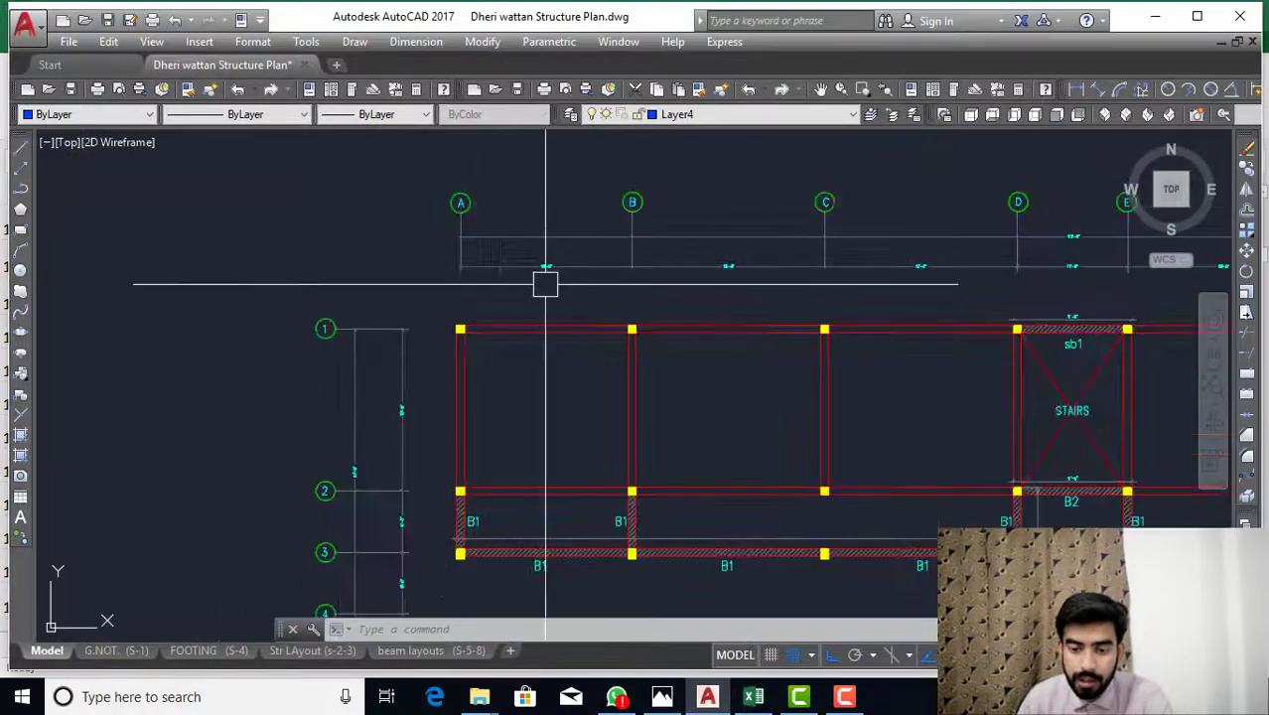
scroll(543, 447, down, 2)
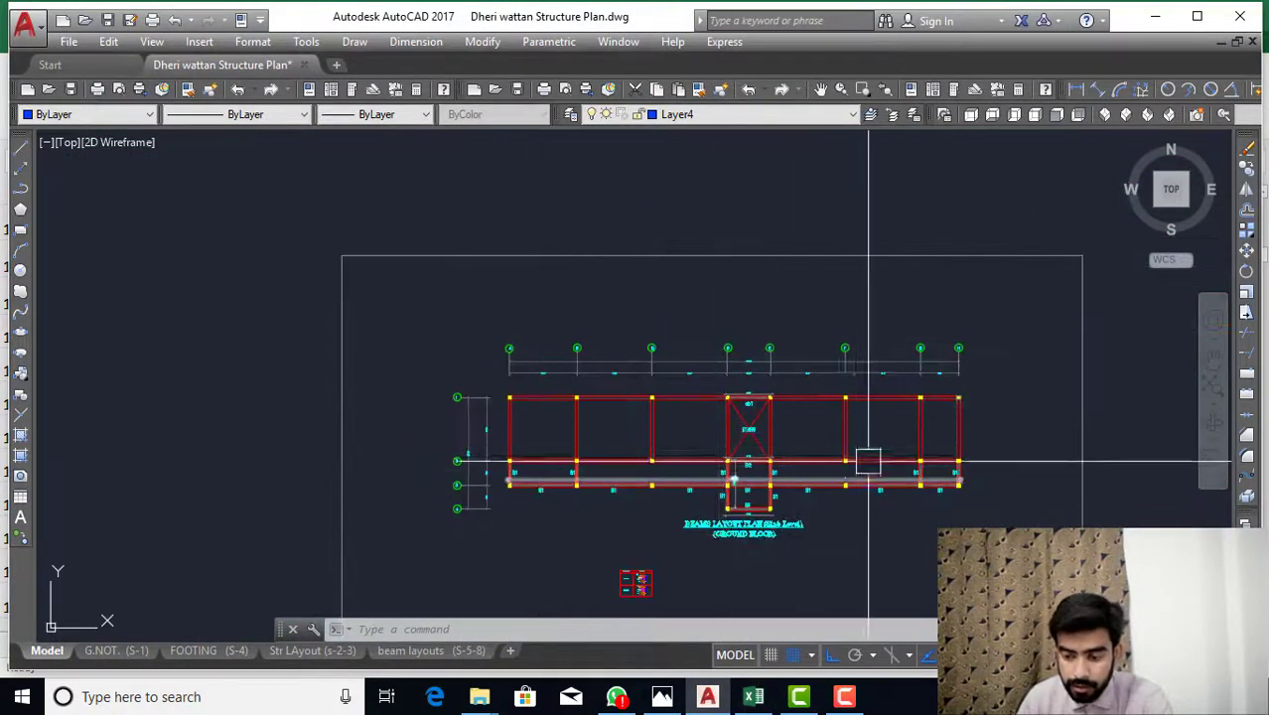
scroll(904, 344, up, 5)
scroll(901, 428, down, 5)
scroll(882, 481, up, 5)
scroll(882, 480, up, 4)
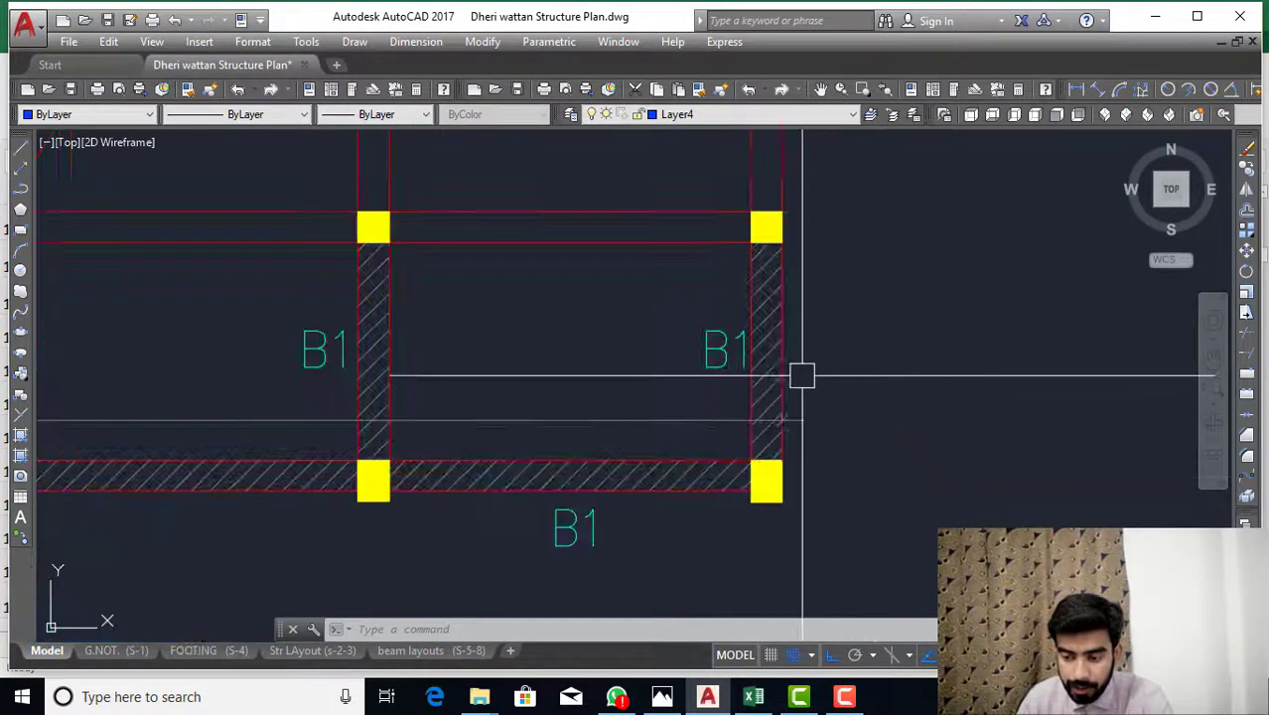
key(Escape)
key(Escape)
text(da)
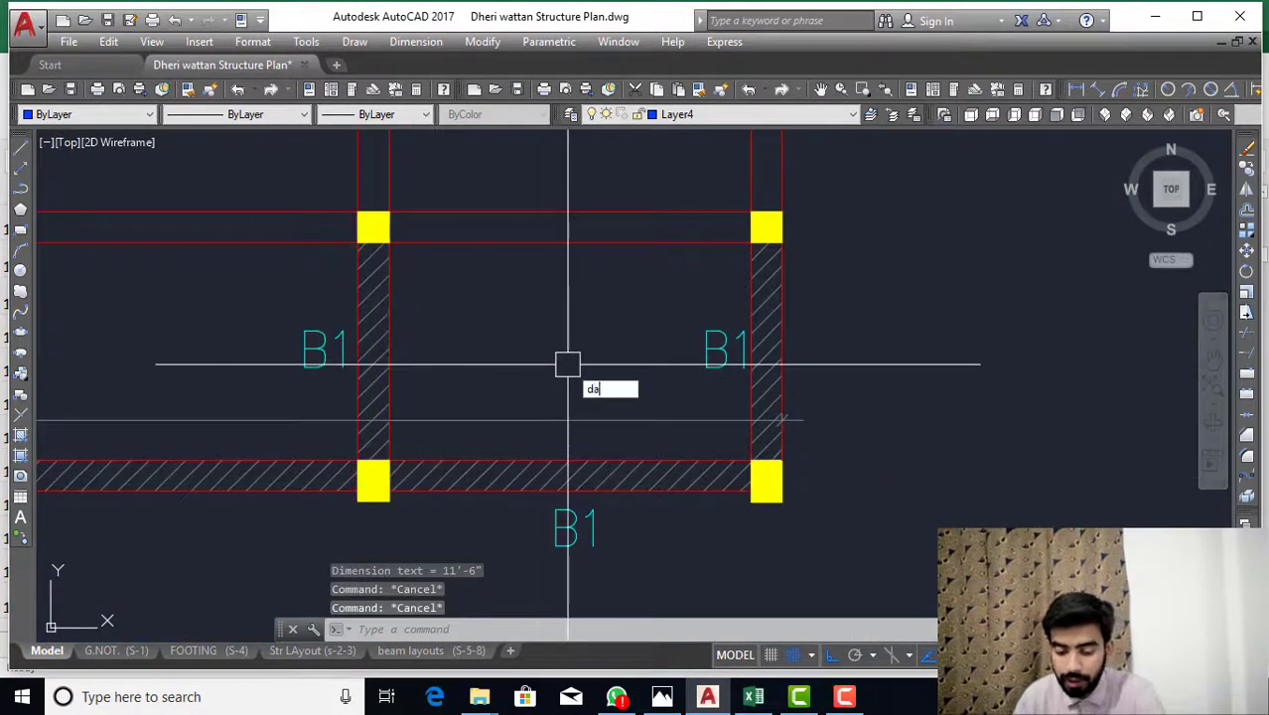
text(l)
key(Return)
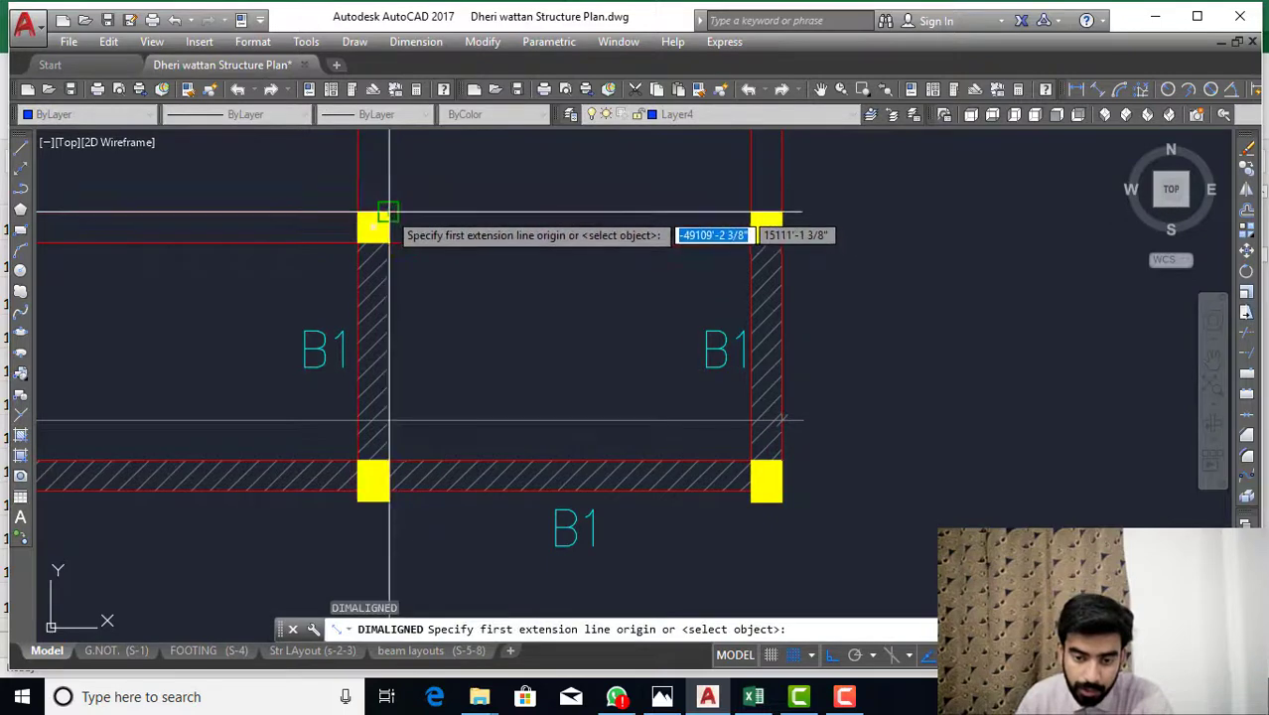
click(388, 212)
click(388, 462)
click(443, 428)
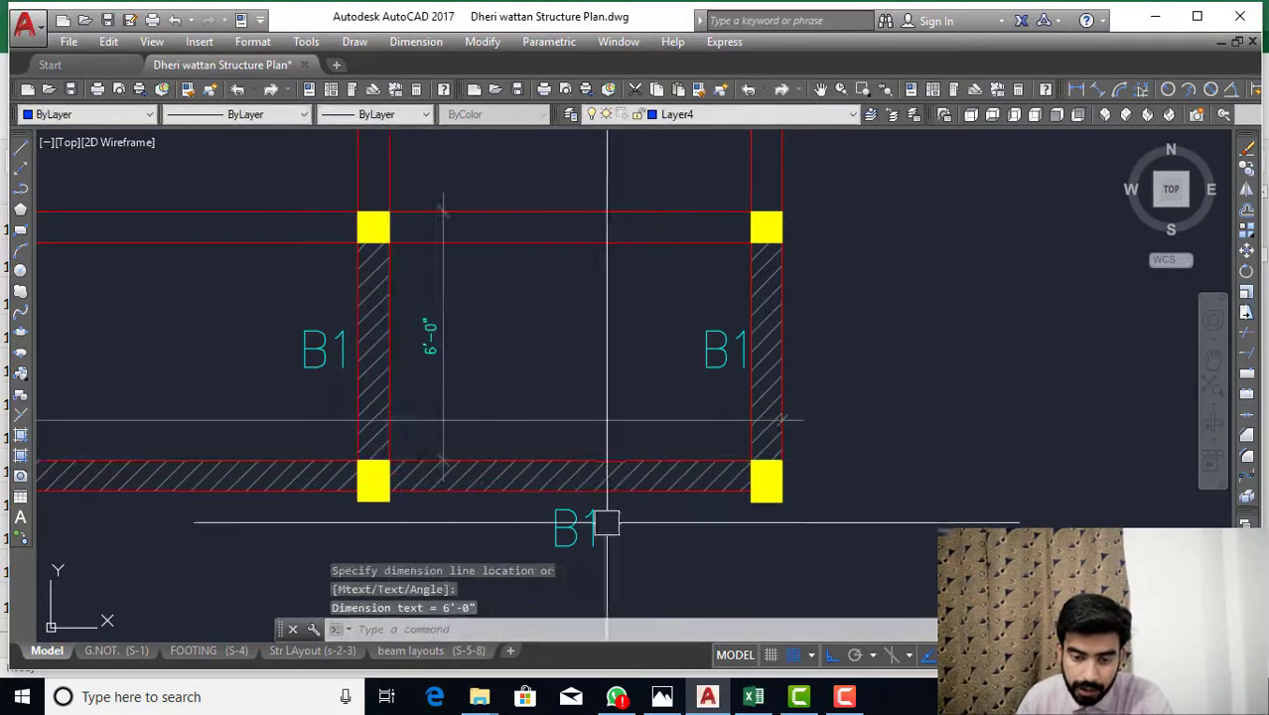
- Verify Excel's Grid A, B, G, H / 2-3 (B1) row: length 6.00, count 4
click(745, 699)
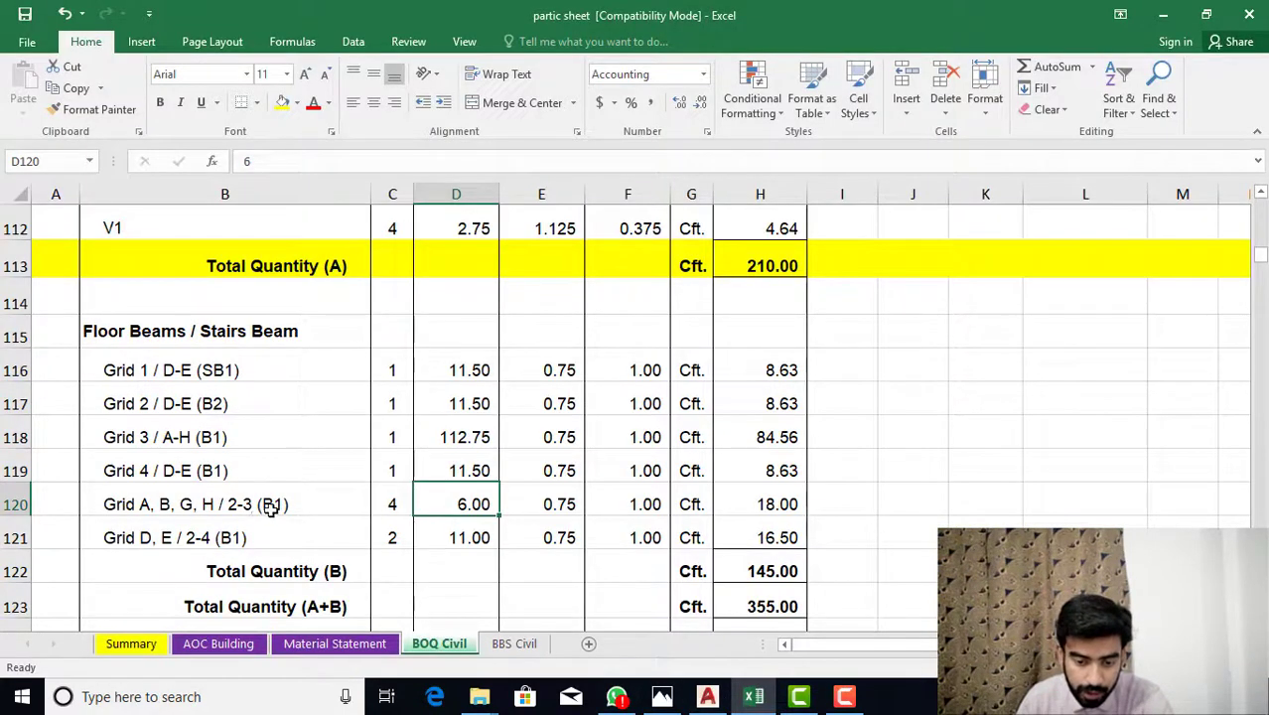
click(202, 508)
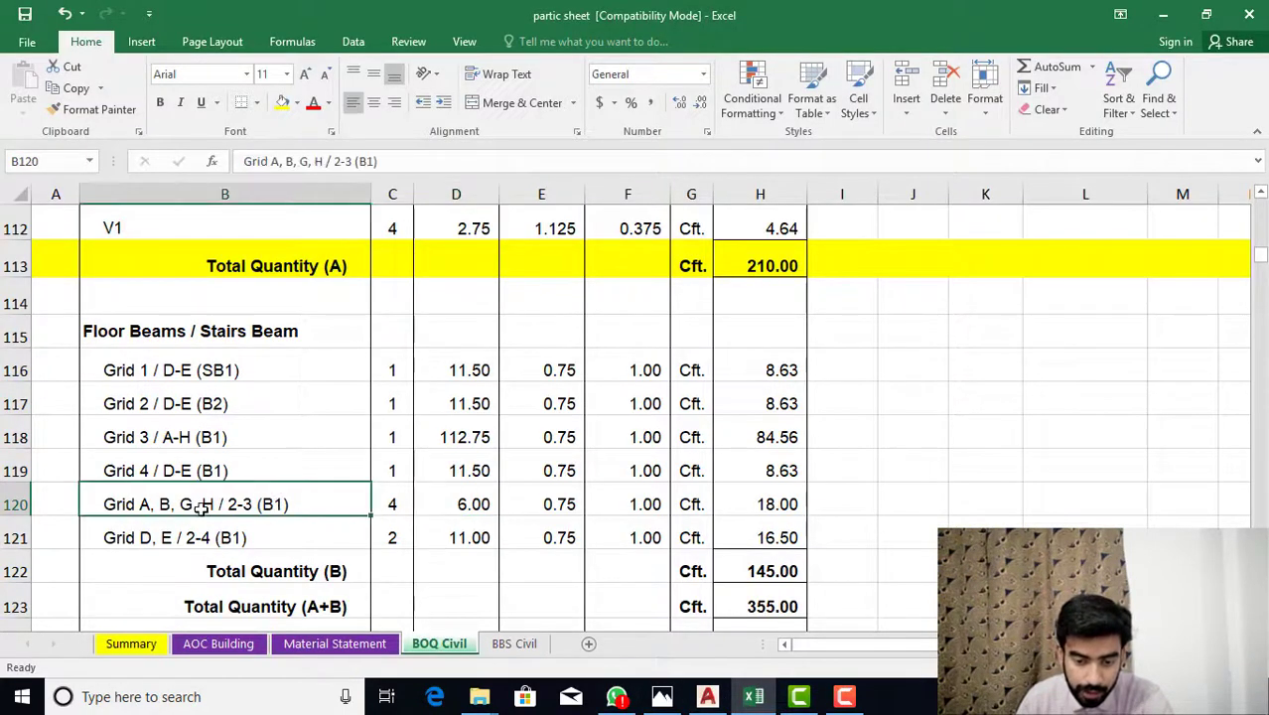
click(398, 507)
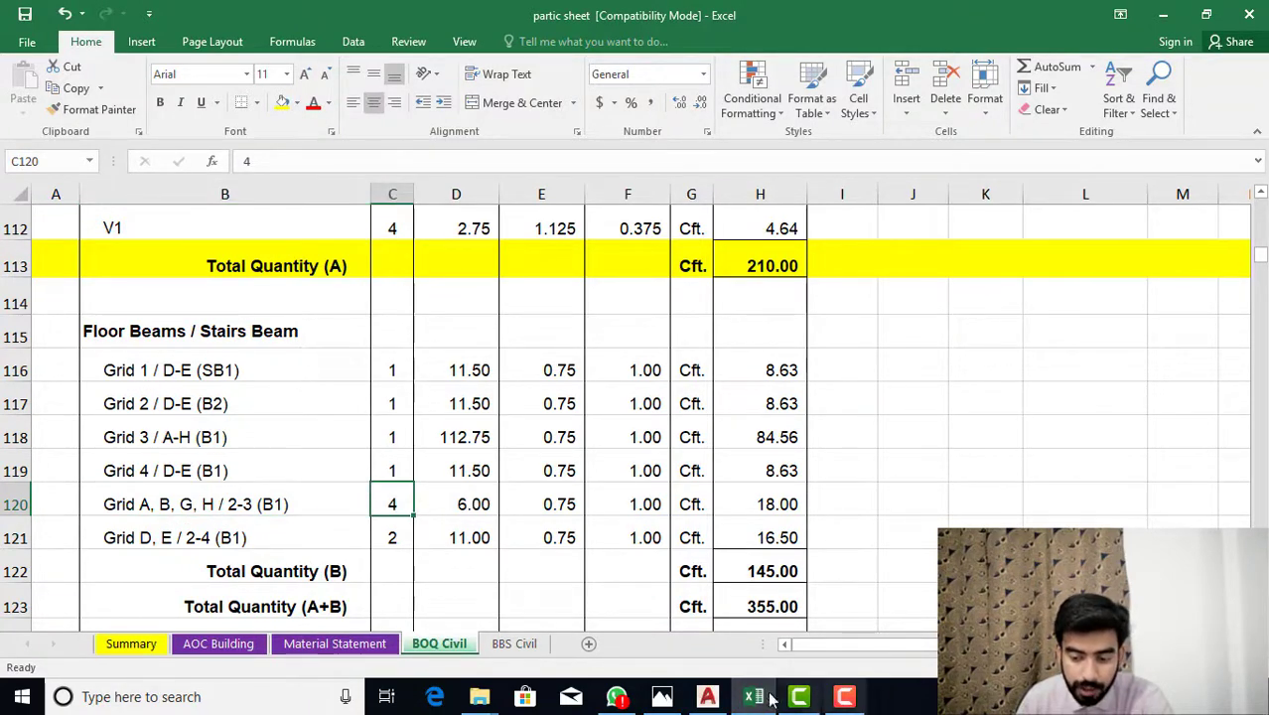
click(707, 697)
scroll(629, 426, down, 1)
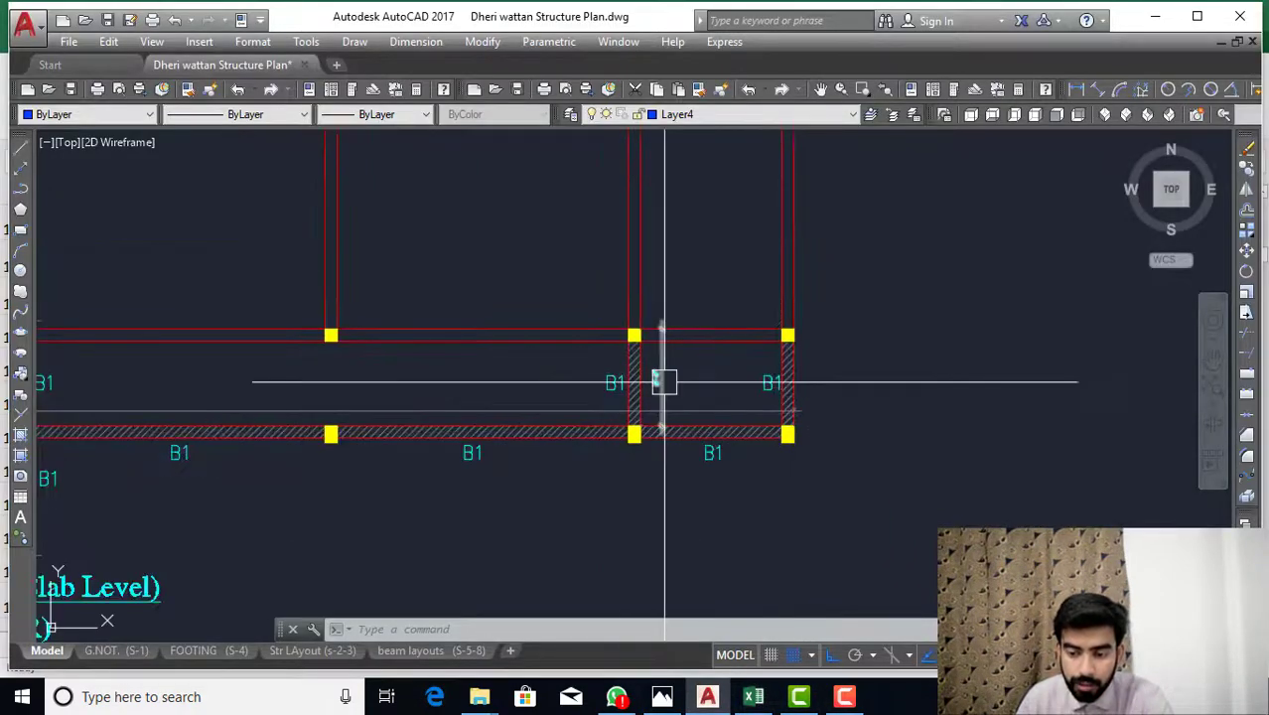
scroll(490, 421, down, 3)
scroll(425, 387, up, 6)
scroll(425, 377, down, 2)
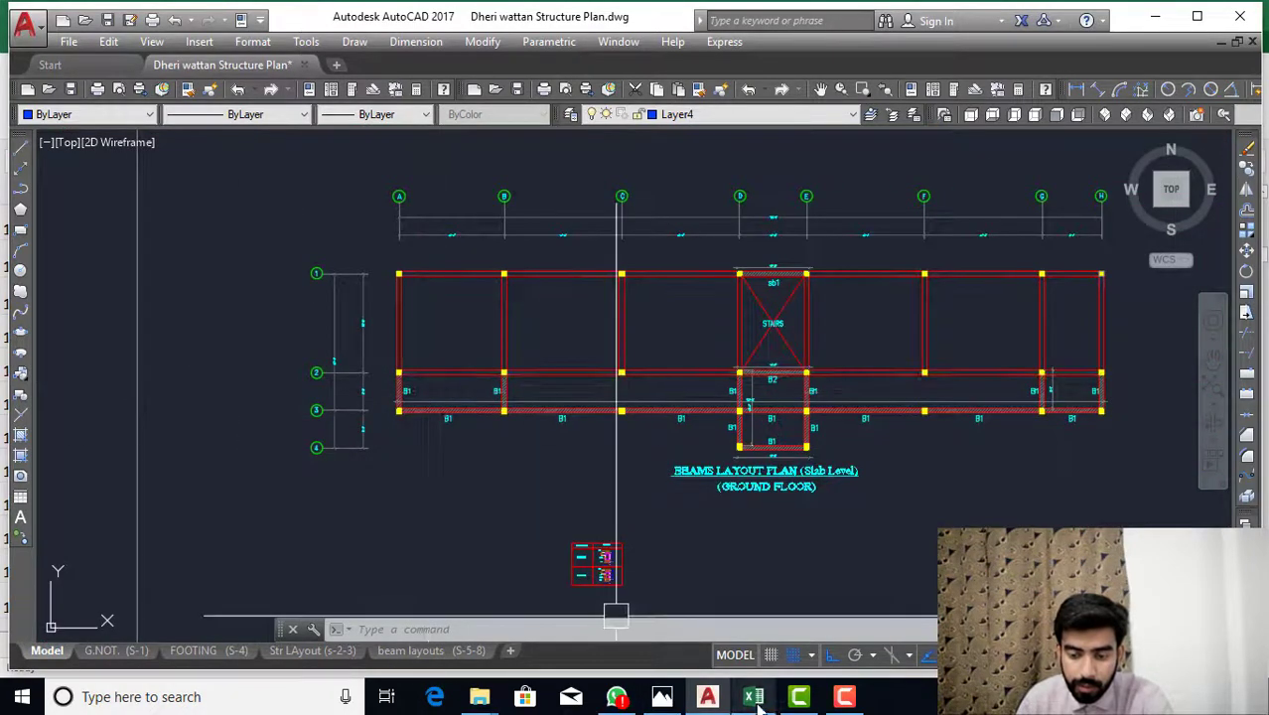
scroll(993, 437, up, 4)
scroll(1067, 405, down, 3)
scroll(780, 459, up, 4)
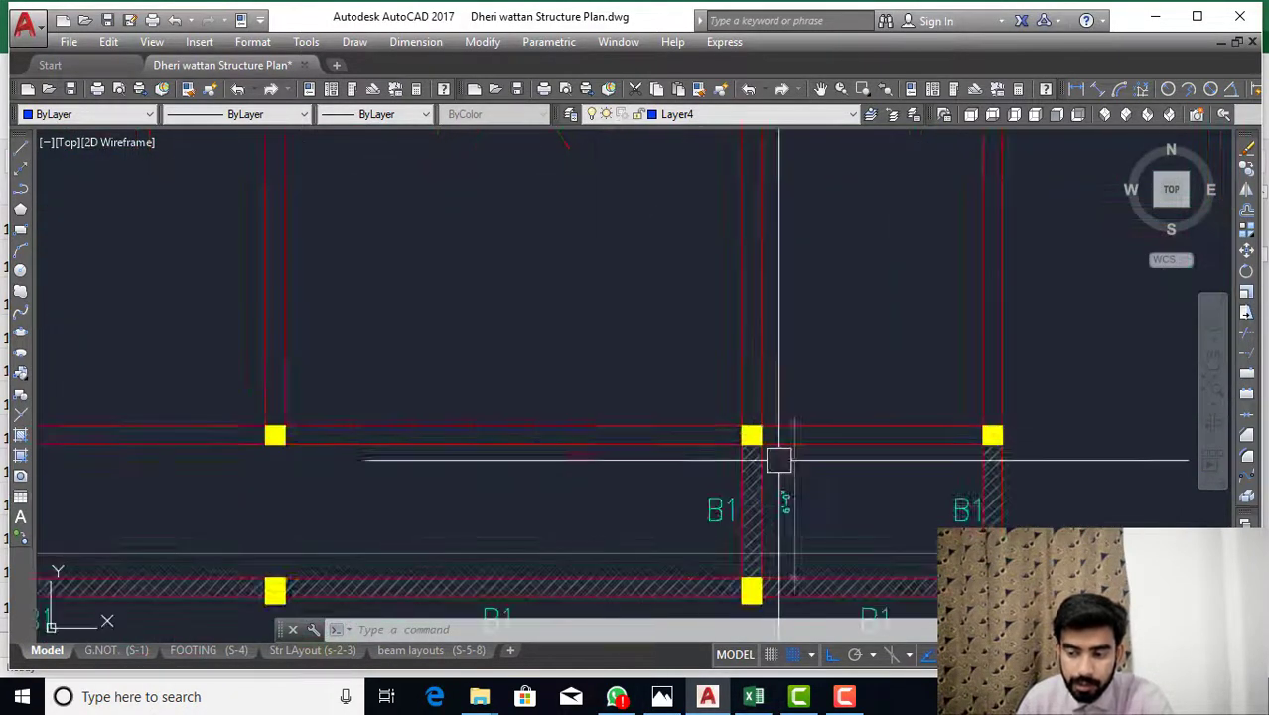
scroll(750, 278, up, 2)
scroll(749, 278, down, 2)
key(alt+Tab)
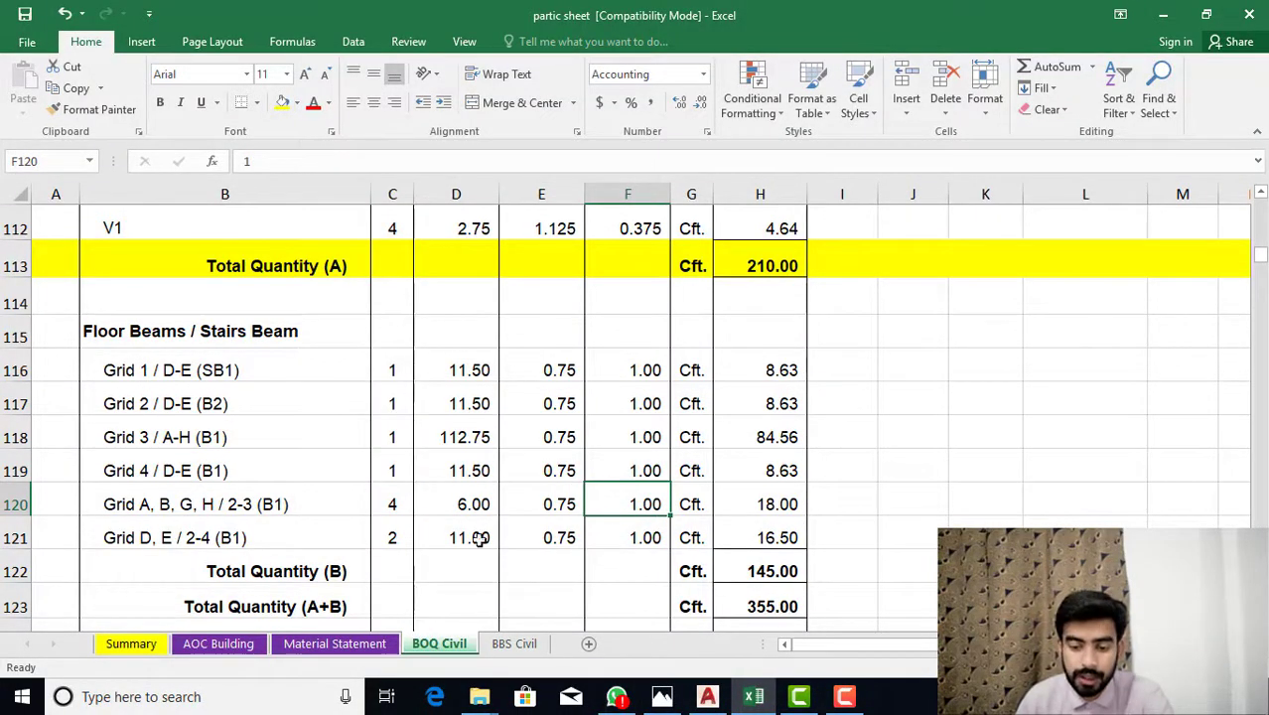
click(216, 556)
click(170, 541)
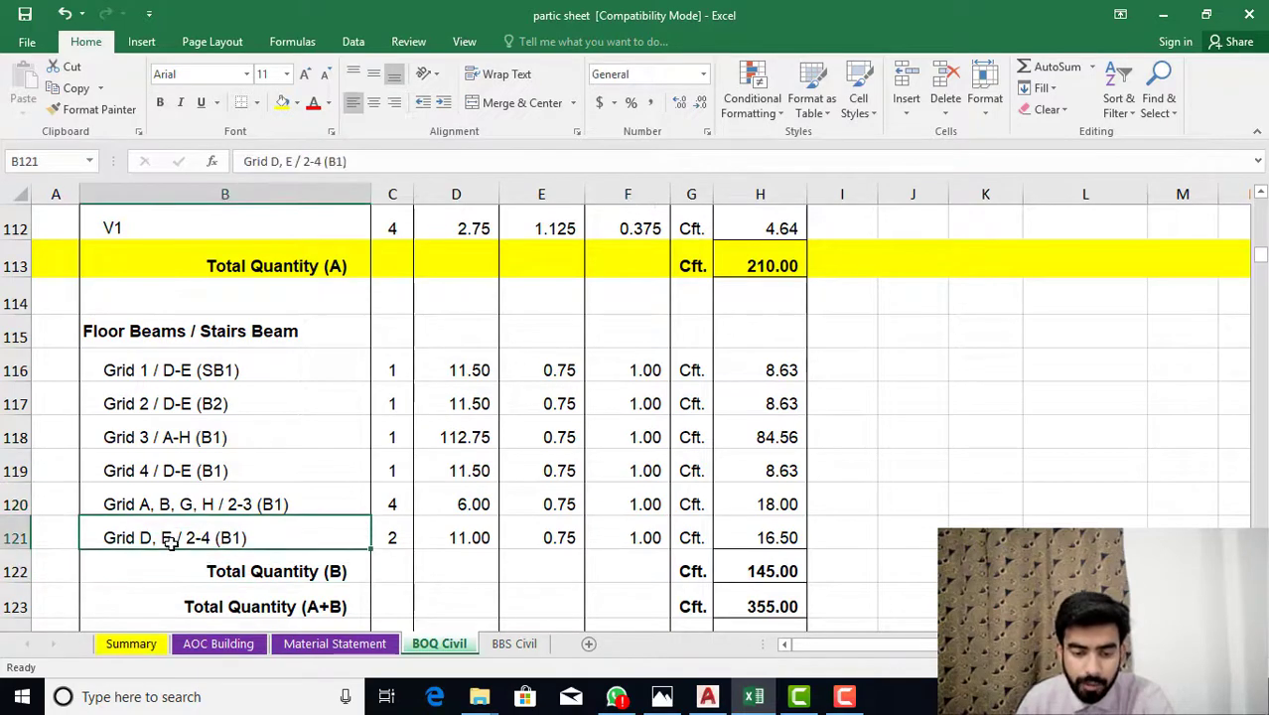
- Place an 11'-6" aligned dimension below the bottom B1 beam of the stair bay
click(707, 696)
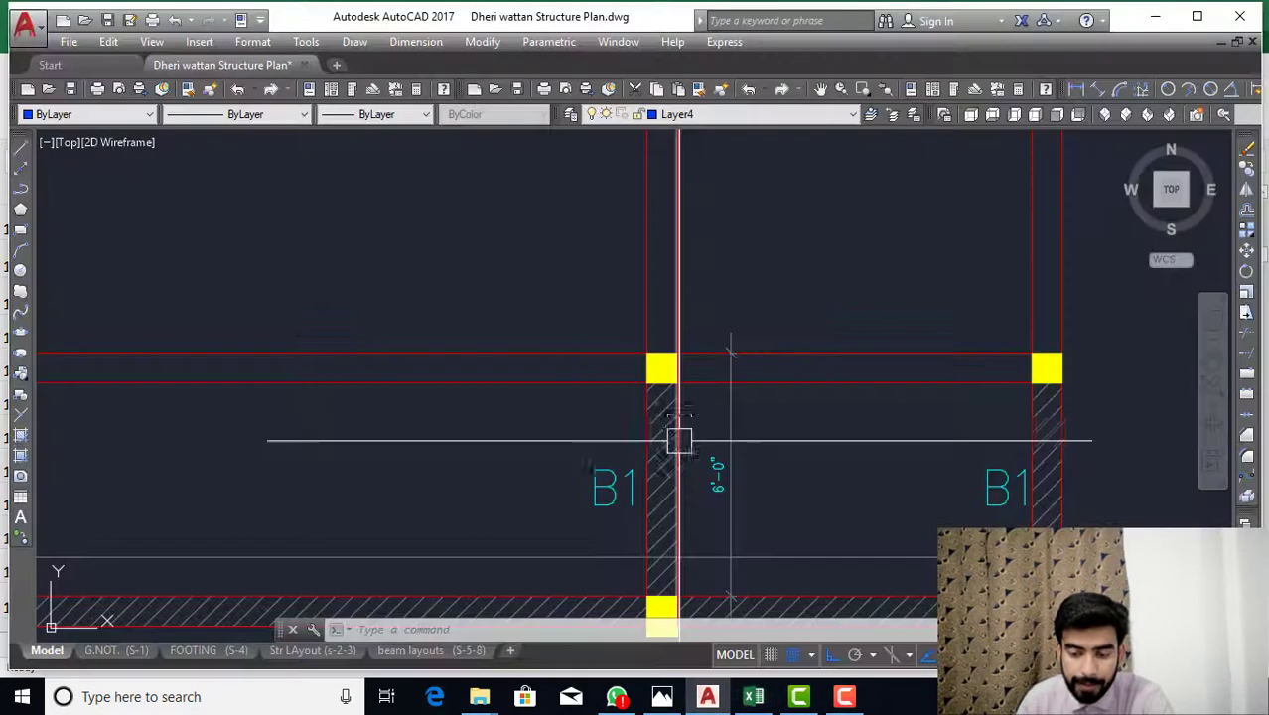
scroll(681, 437, down, 3)
scroll(241, 458, up, 4)
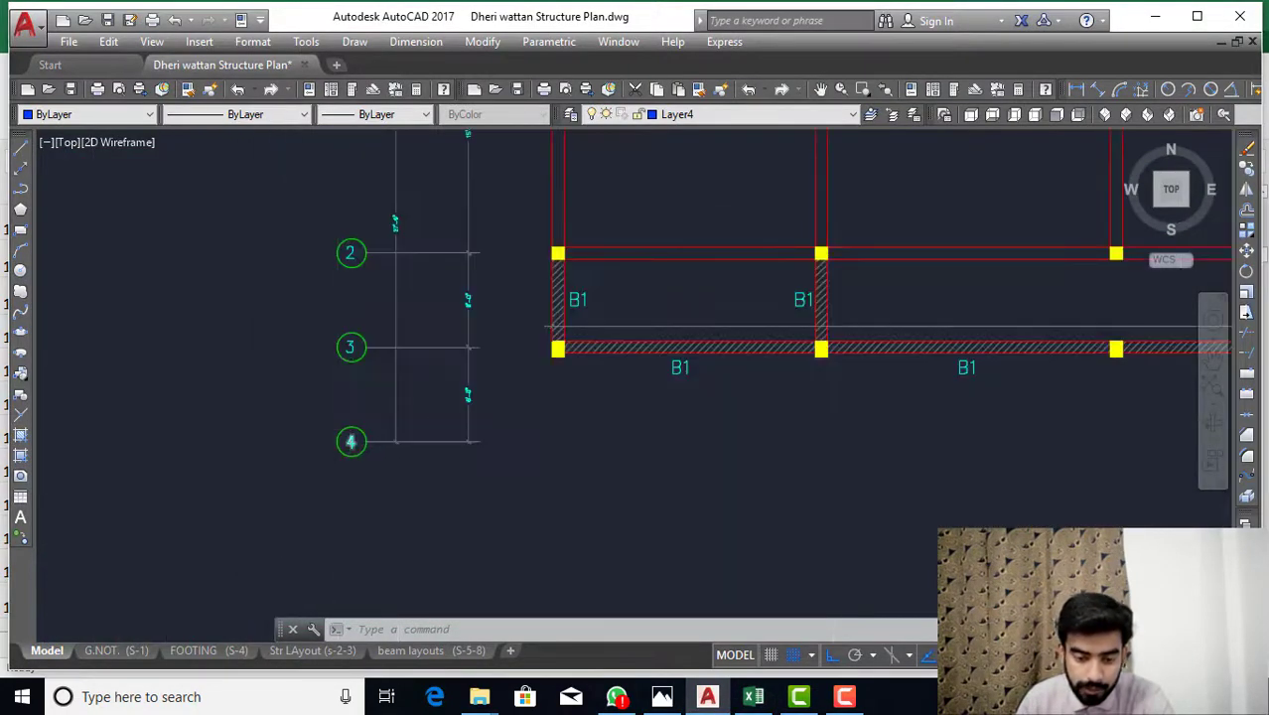
scroll(709, 376, down, 3)
scroll(750, 170, up, 3)
scroll(742, 188, down, 3)
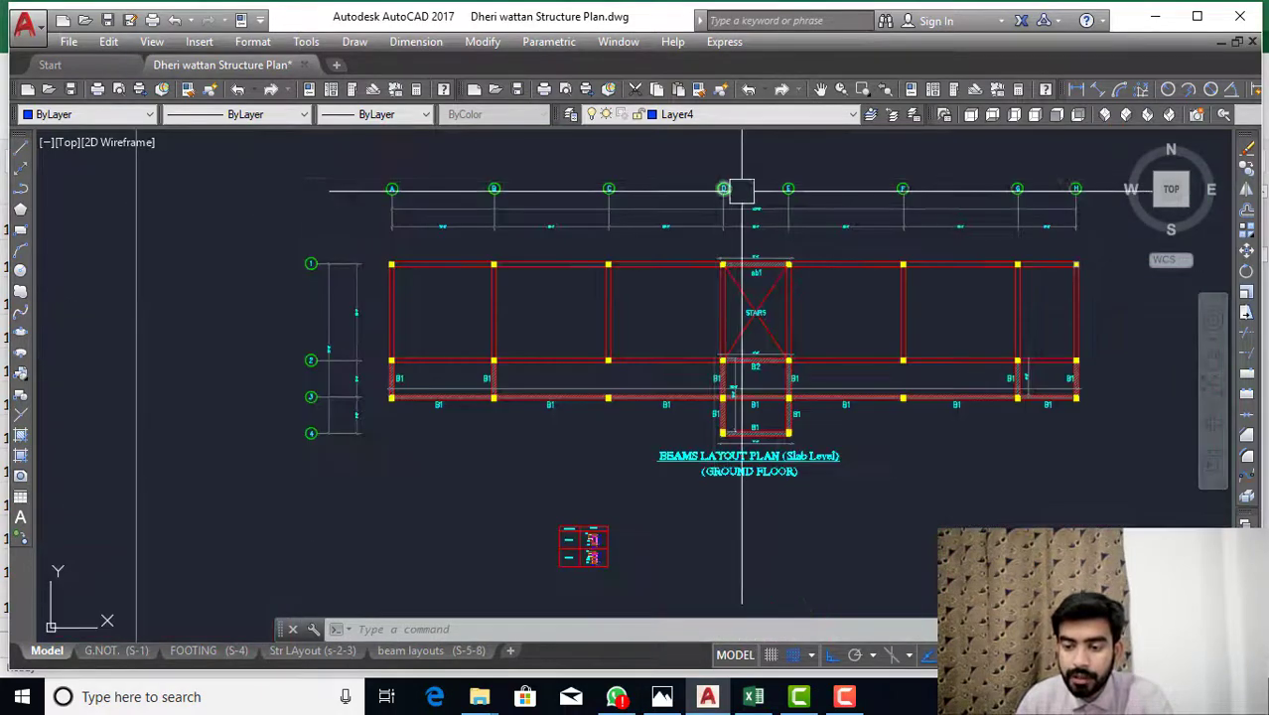
scroll(708, 368, up, 3)
scroll(708, 369, down, 3)
scroll(645, 393, up, 3)
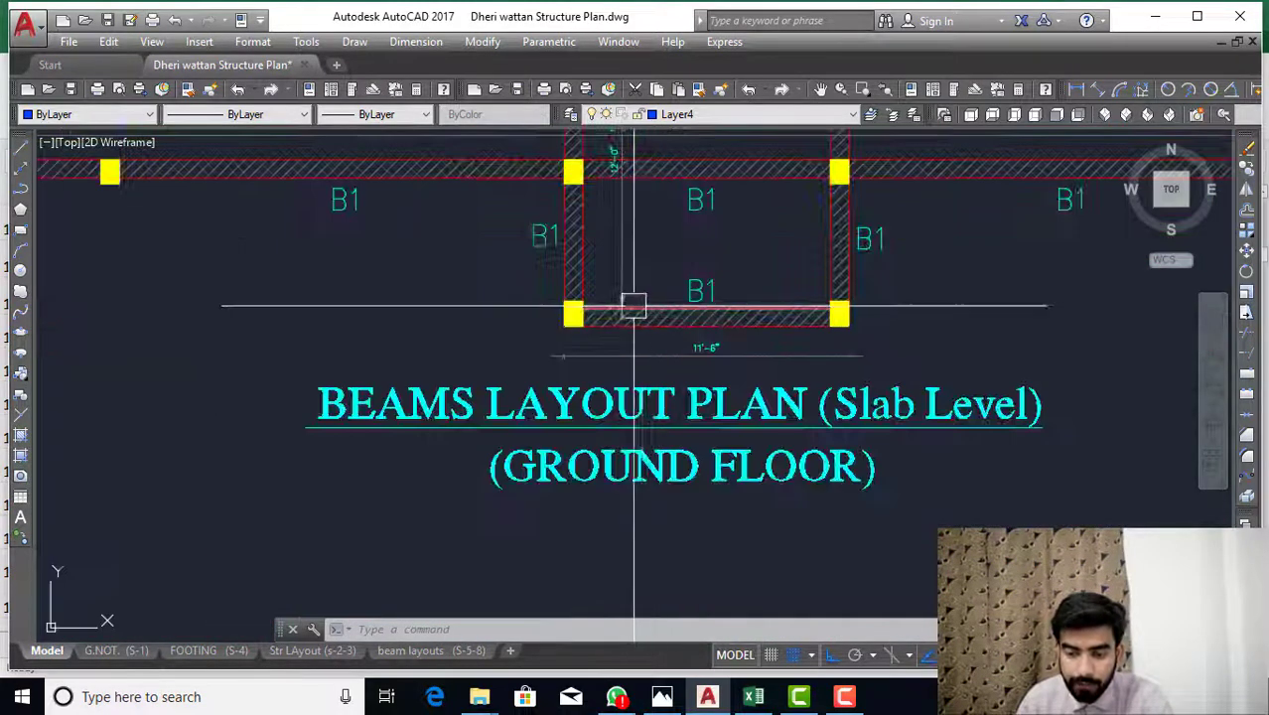
scroll(616, 310, up, 5)
text(dal)
key(Return)
click(550, 321)
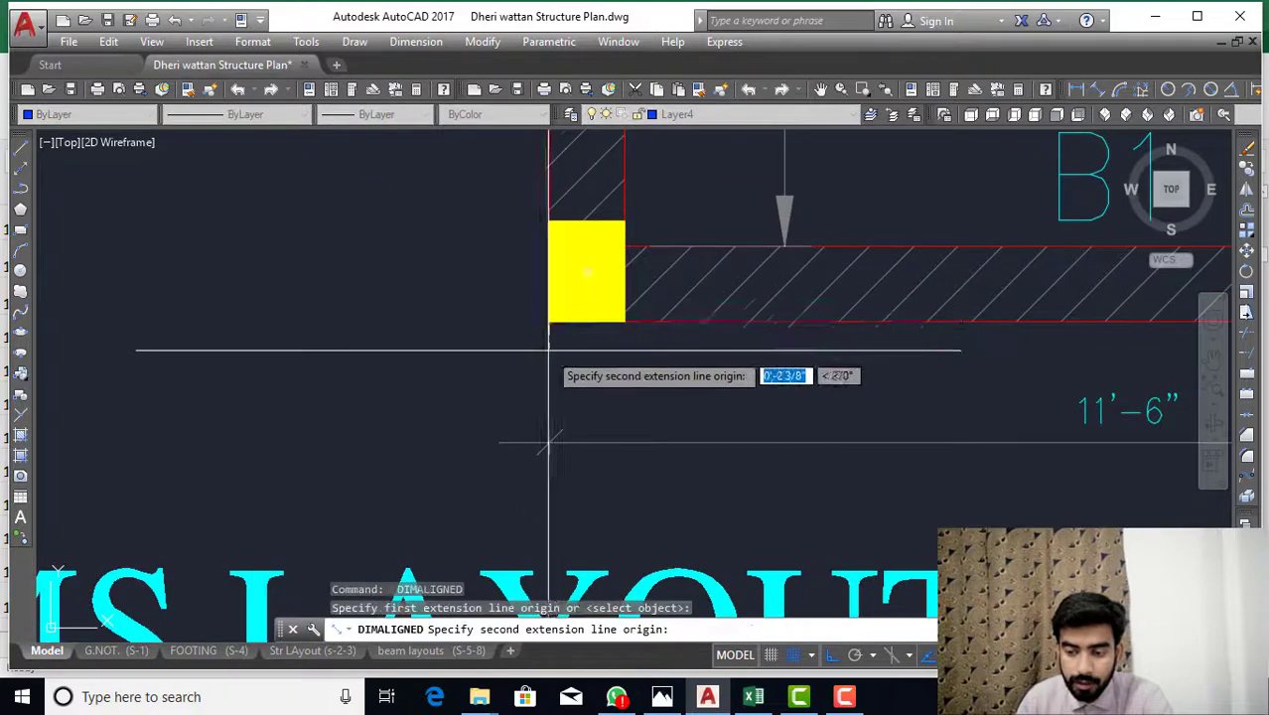
scroll(549, 442, down, 5)
click(984, 347)
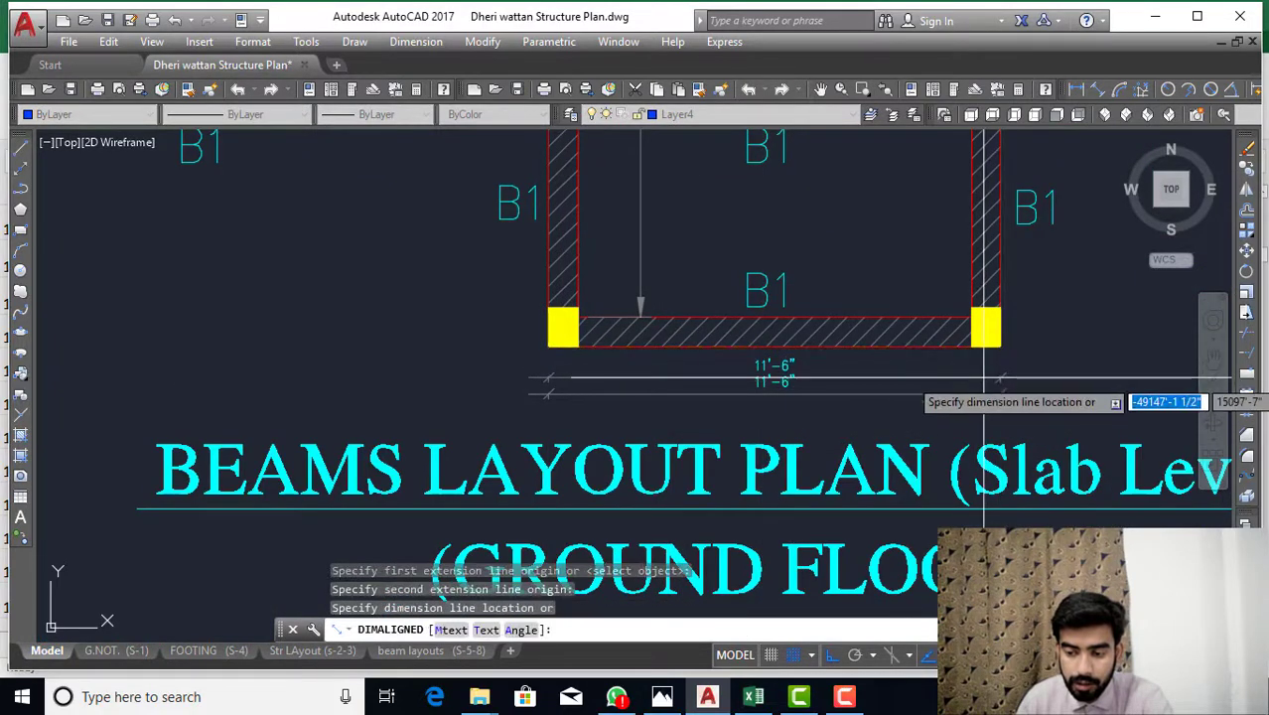
click(984, 378)
- Compare that length in the BOQ workbook and return to the beam layout plan
click(753, 697)
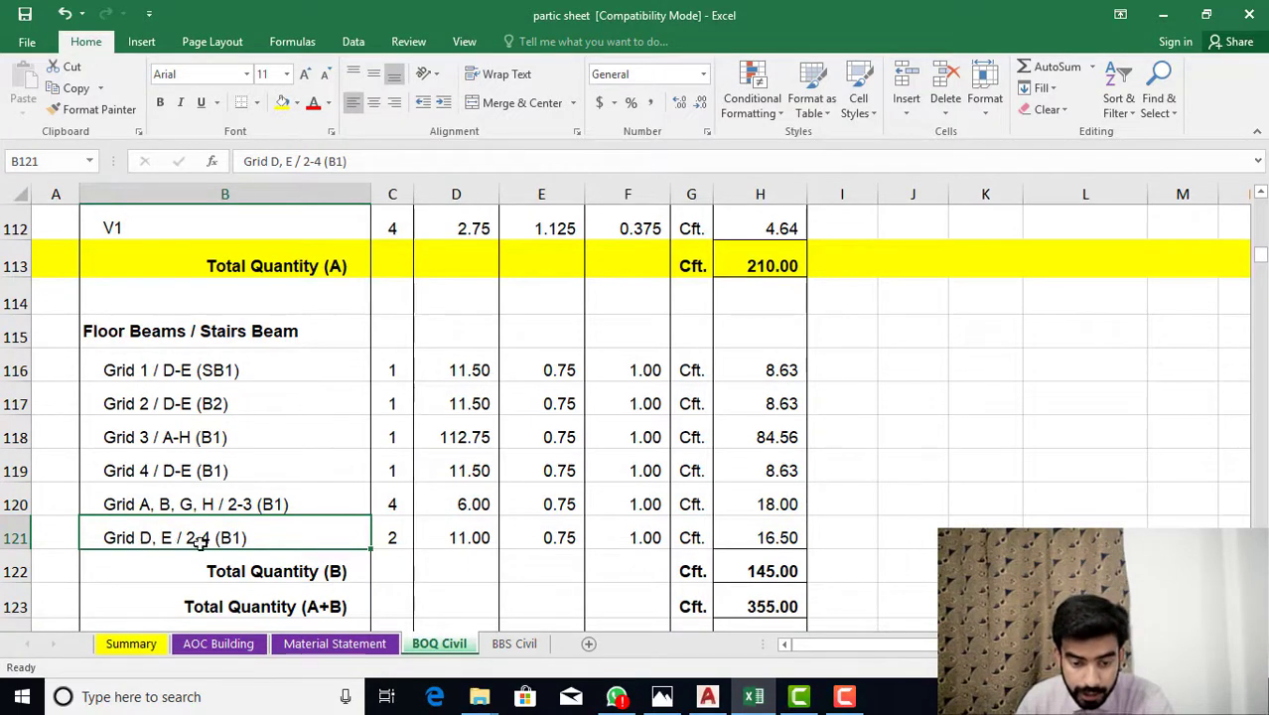
click(707, 696)
scroll(652, 445, down, 3)
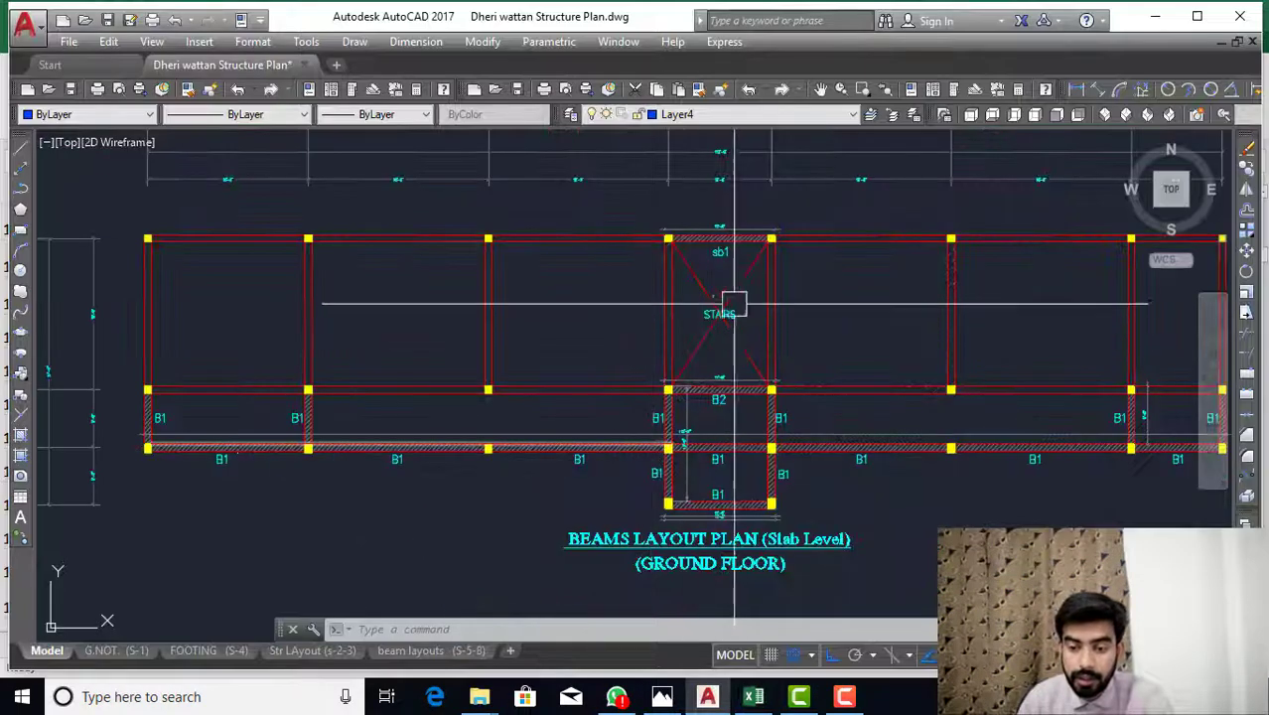
- Zoom to the grid D beam beside the stairs and start an aligned dimension (DAL), then cancel it
scroll(715, 326, down, 3)
scroll(715, 326, up, 2)
scroll(832, 263, up, 2)
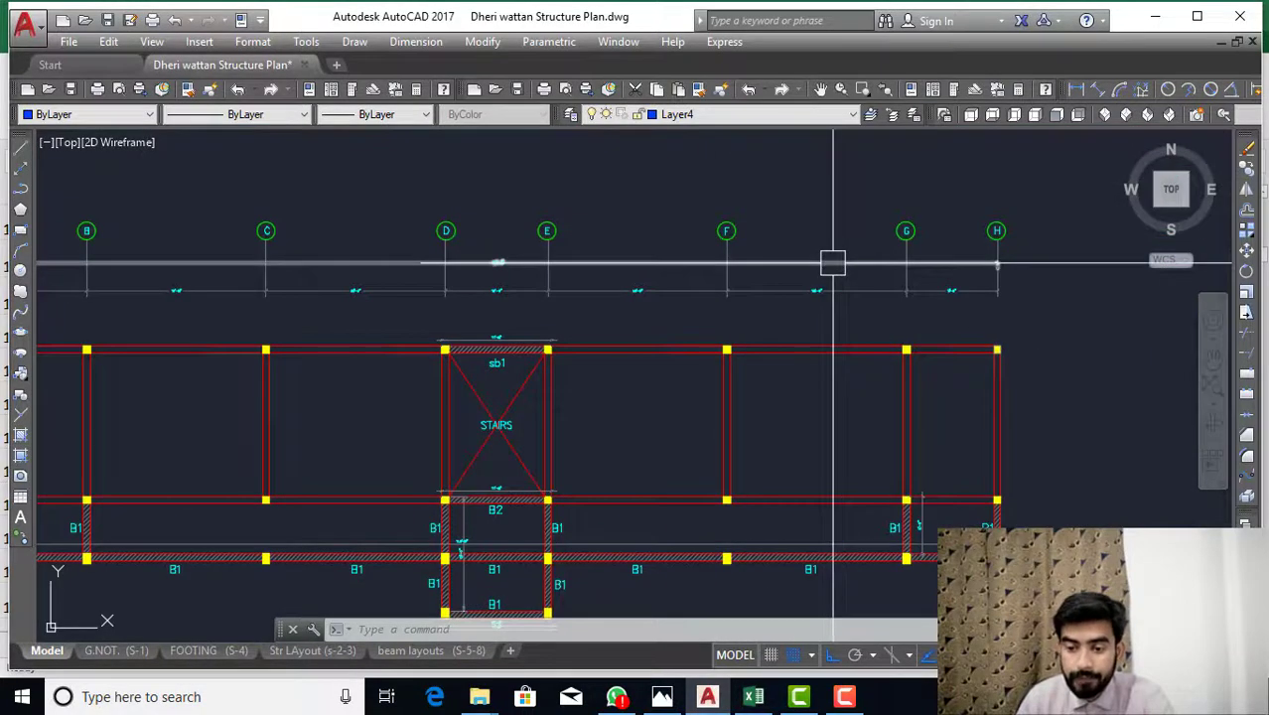
scroll(575, 359, up, 2)
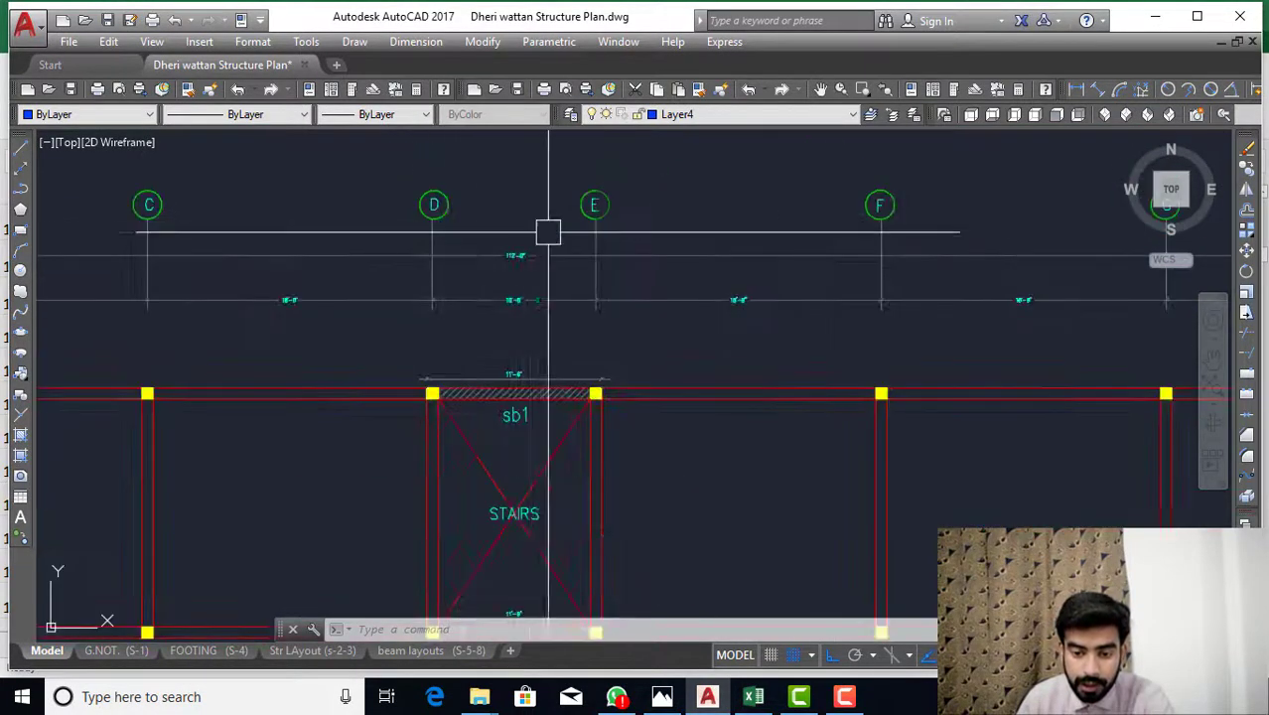
scroll(598, 207, down, 4)
scroll(144, 382, up, 6)
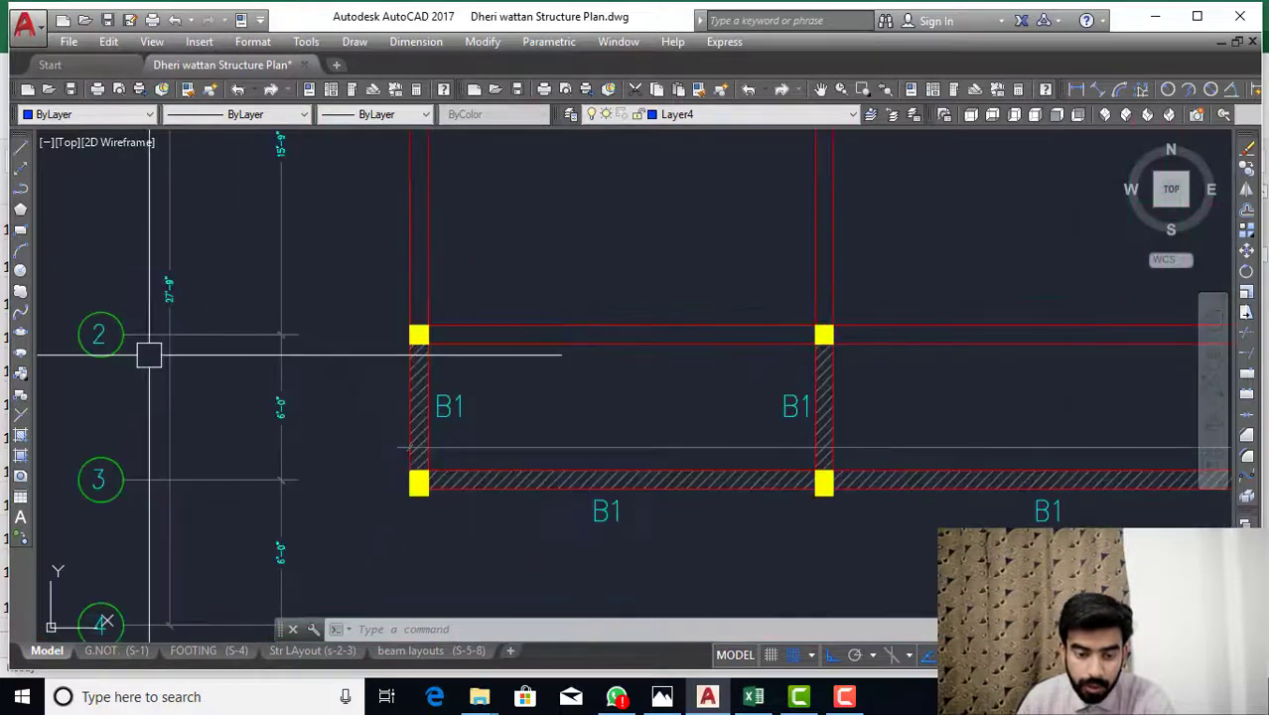
scroll(147, 351, down, 4)
scroll(695, 387, up, 2)
scroll(694, 362, up, 2)
scroll(675, 331, up, 2)
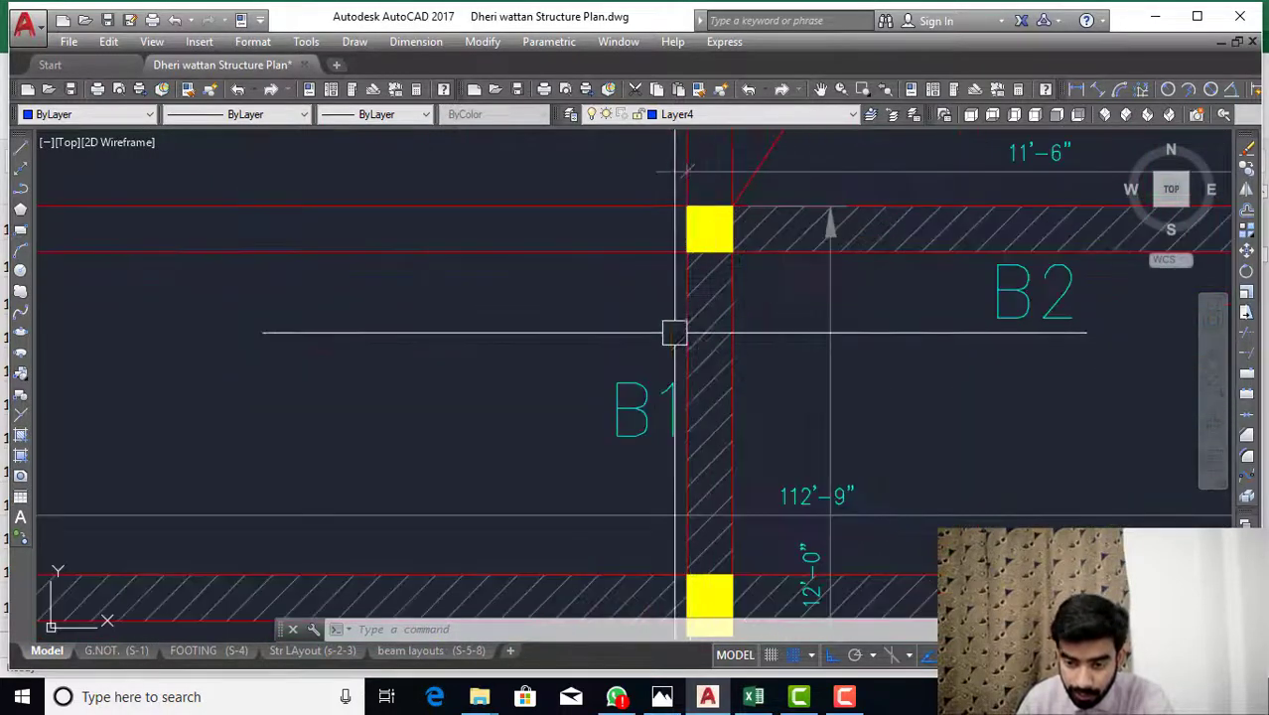
text(dal)
key(Return)
click(687, 171)
scroll(687, 171, down, 3)
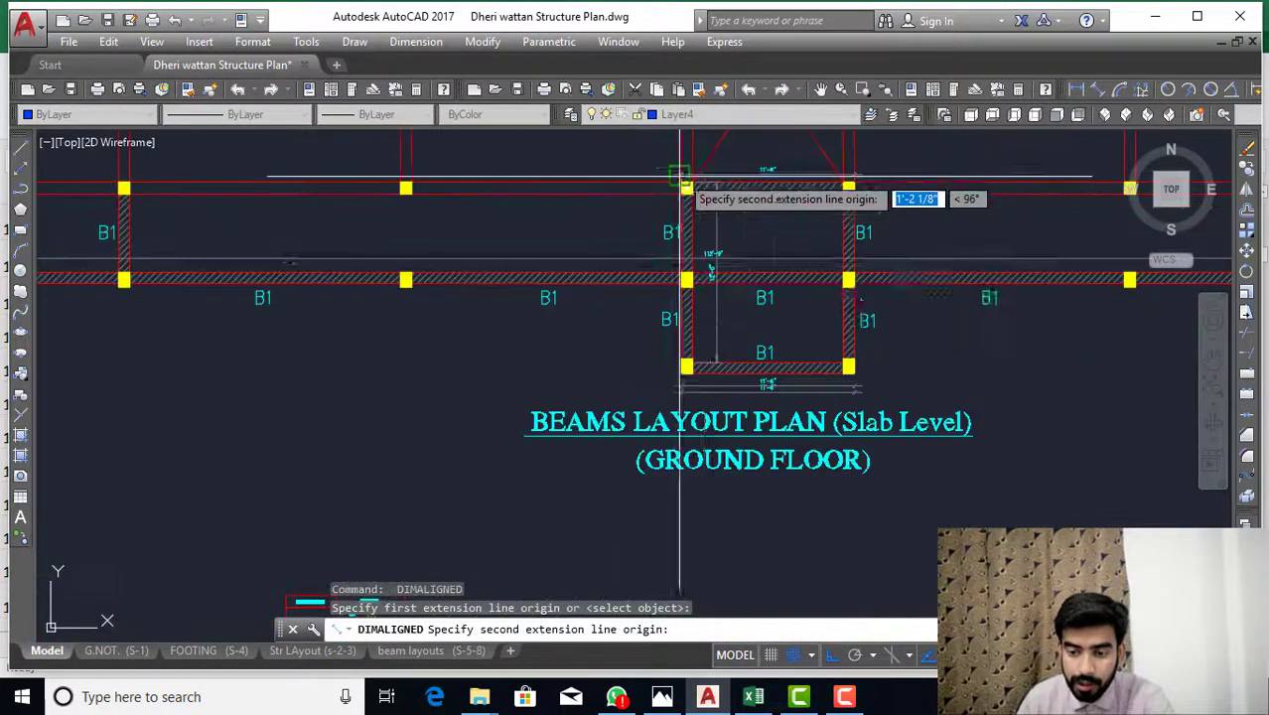
scroll(676, 338, up, 1)
scroll(675, 339, up, 3)
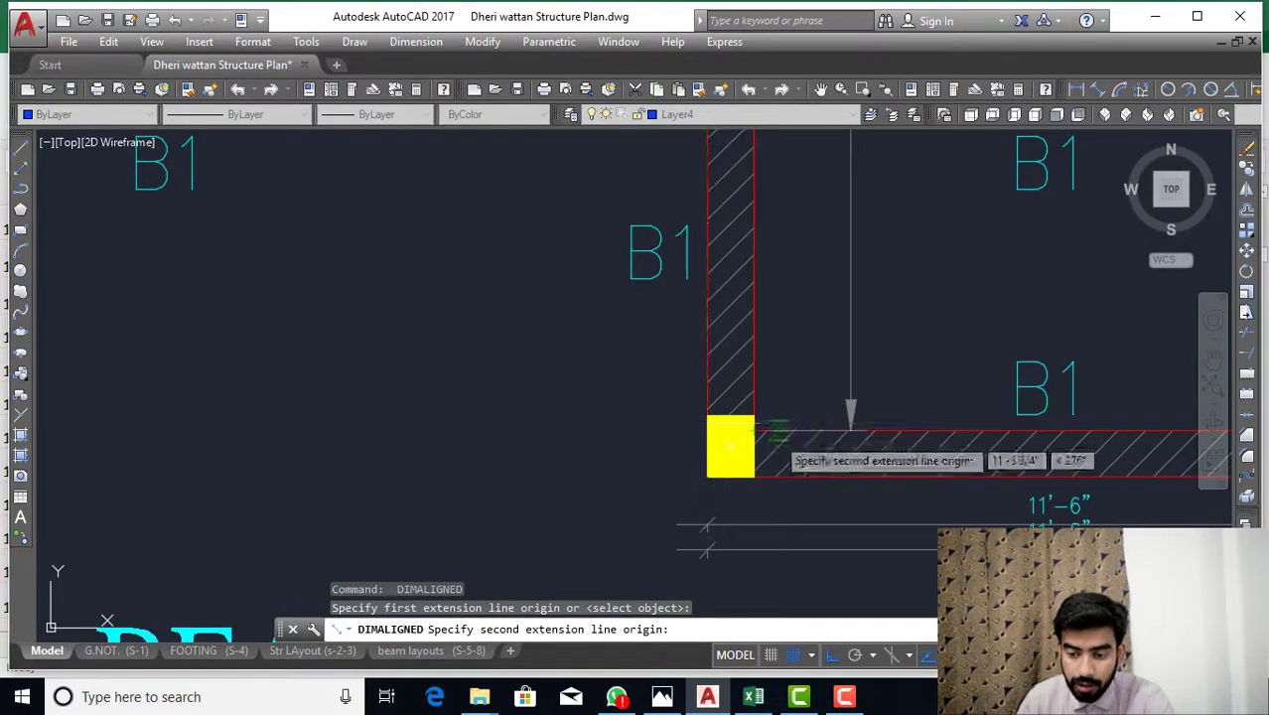
key(Escape)
- Place an 11'-3" aligned dimension between the grid D column corners, then compare against the spreadsheet
key(Return)
click(735, 479)
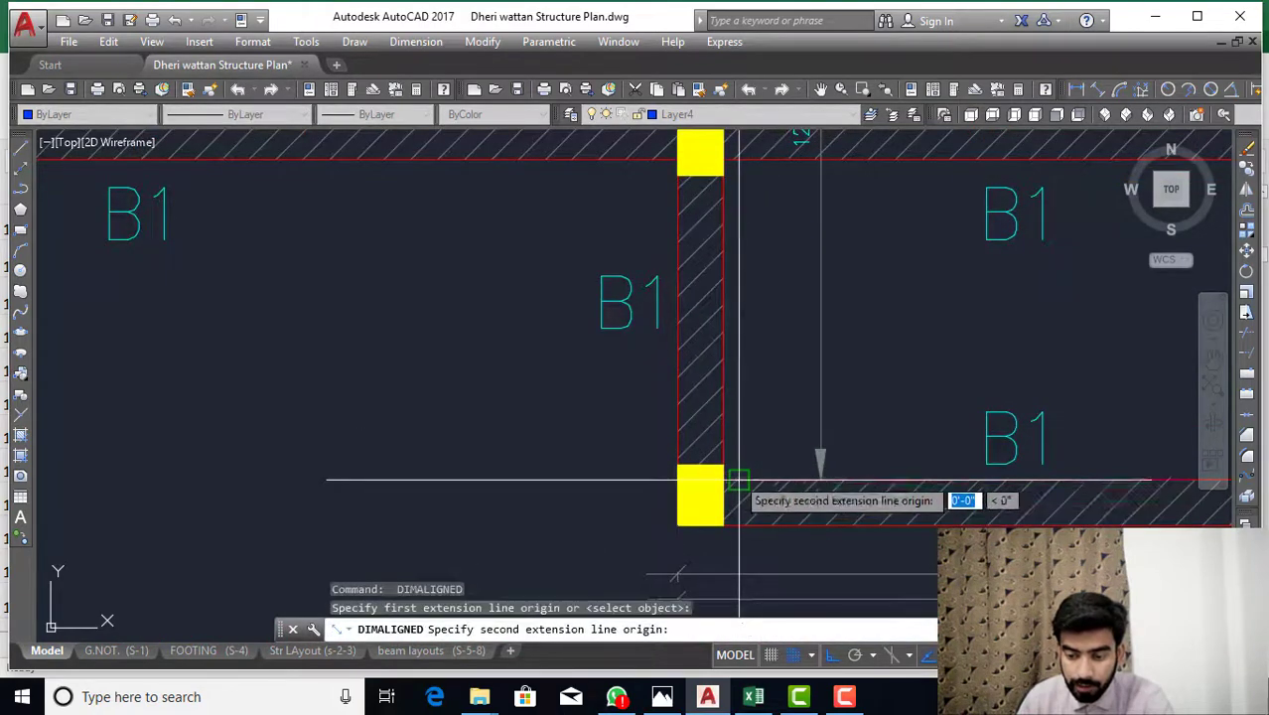
scroll(735, 485, down, 3)
scroll(745, 370, up, 3)
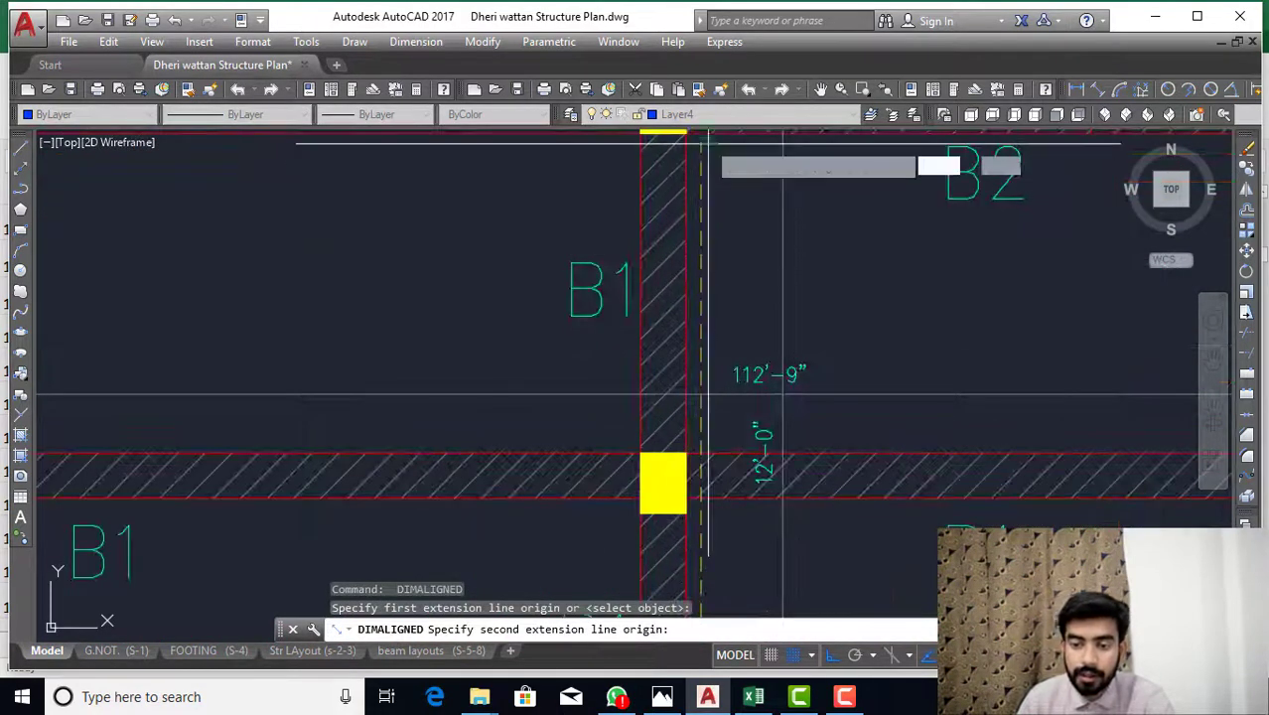
click(701, 136)
click(576, 199)
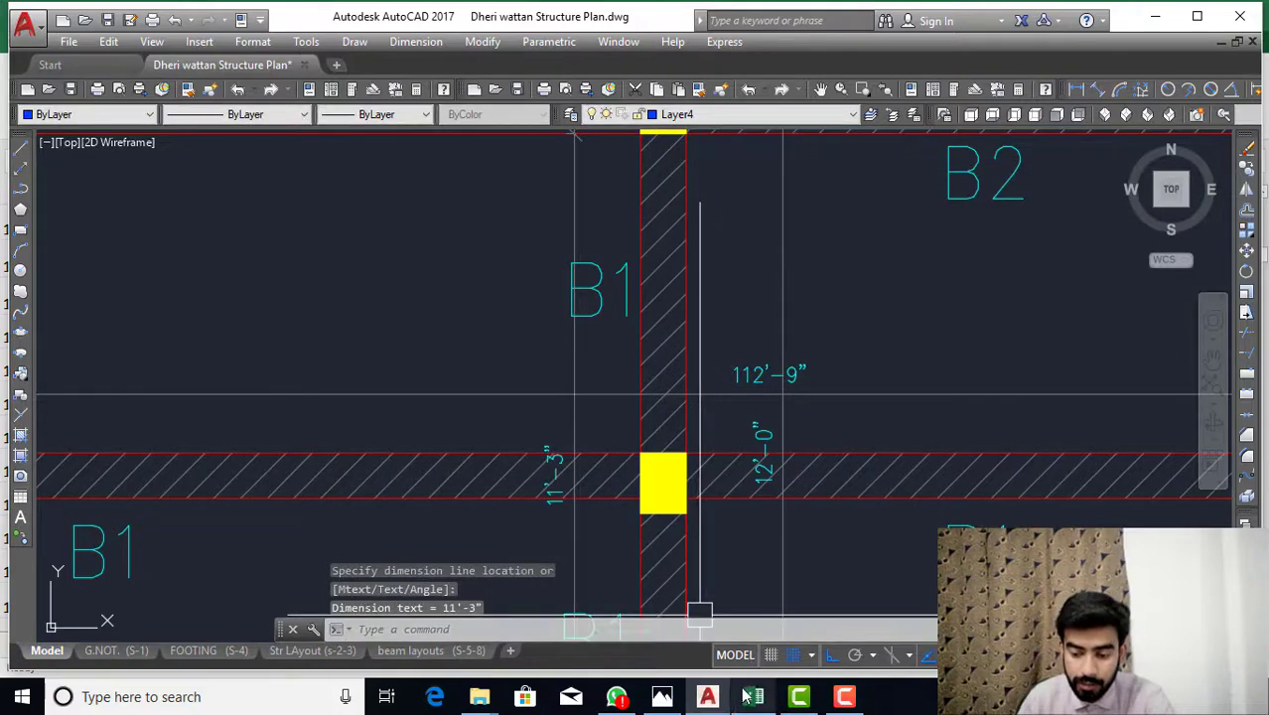
click(753, 696)
click(707, 697)
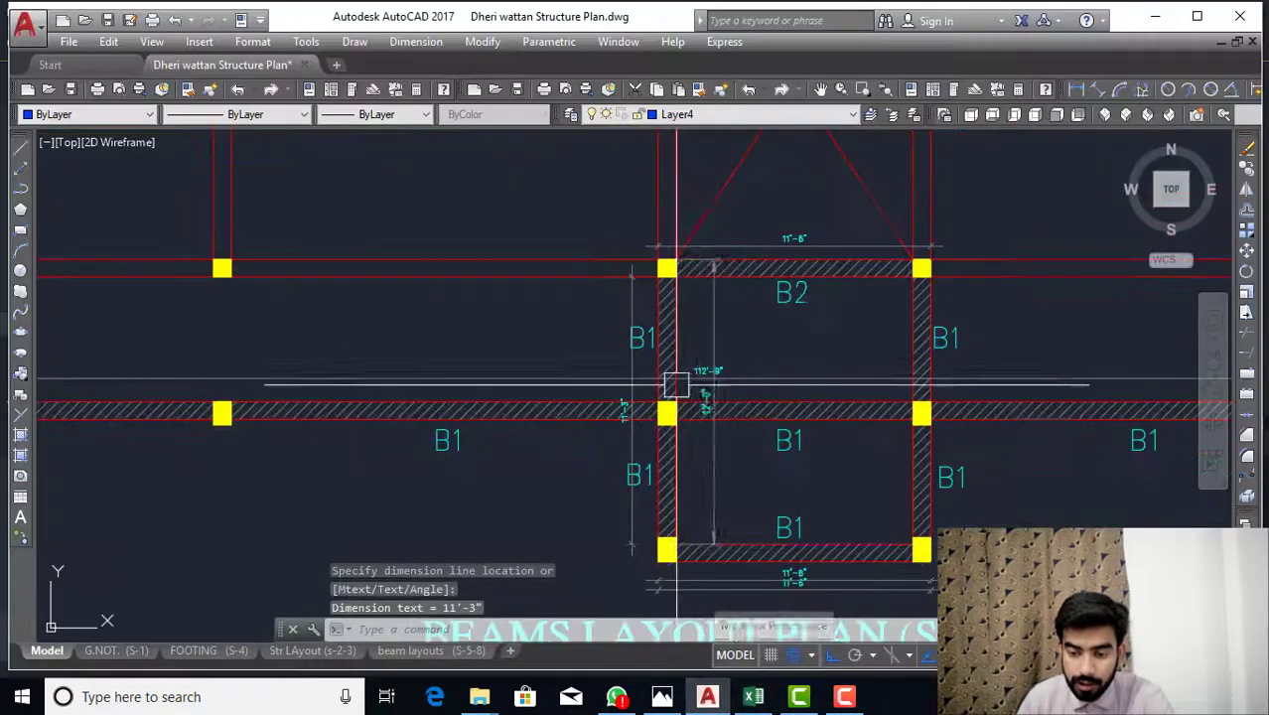
- Erase the incorrect beam dimension after an attempt to stretch its end point
scroll(692, 574, up, 2)
key(Escape)
click(298, 497)
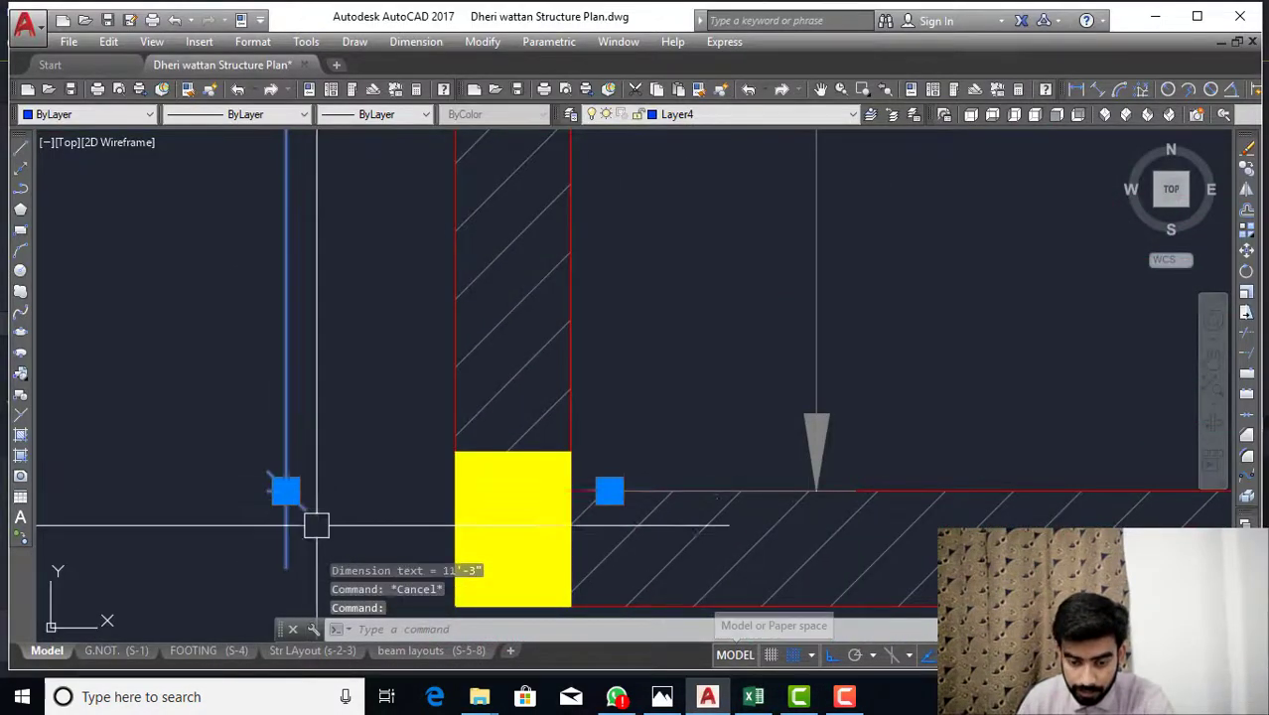
click(608, 489)
click(570, 448)
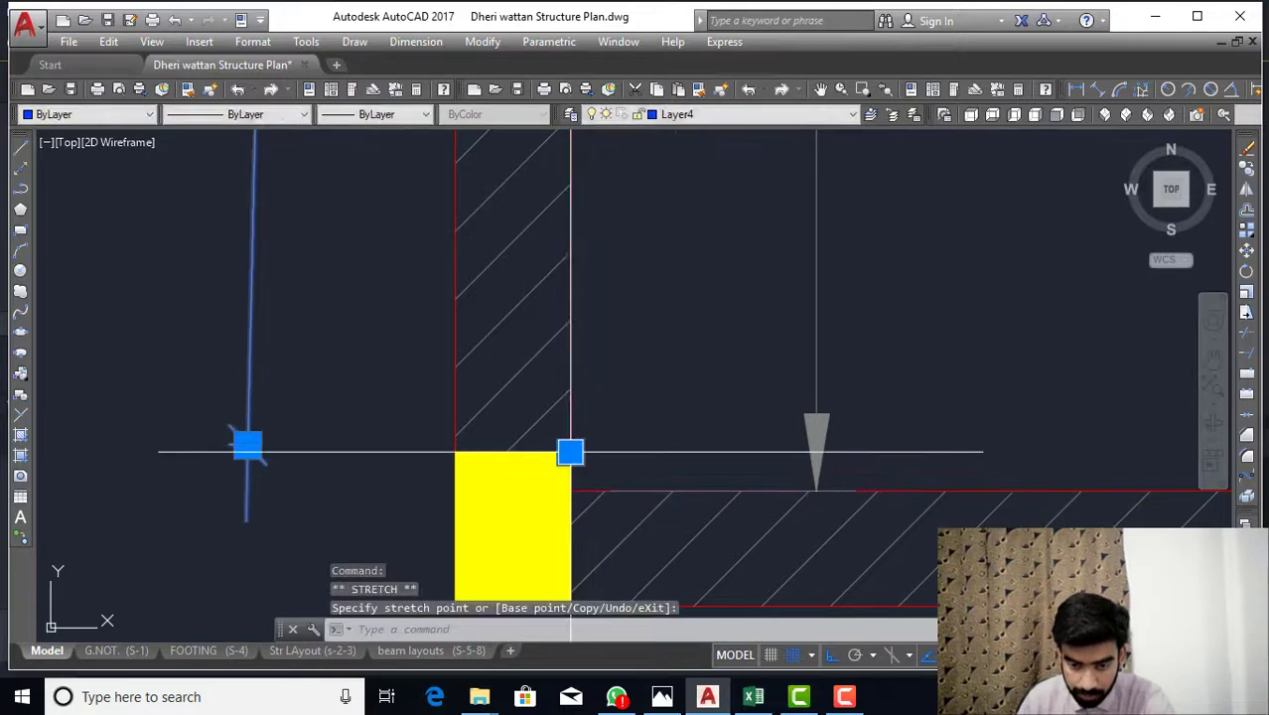
scroll(587, 496, down, 3)
key(Escape)
key(Delete)
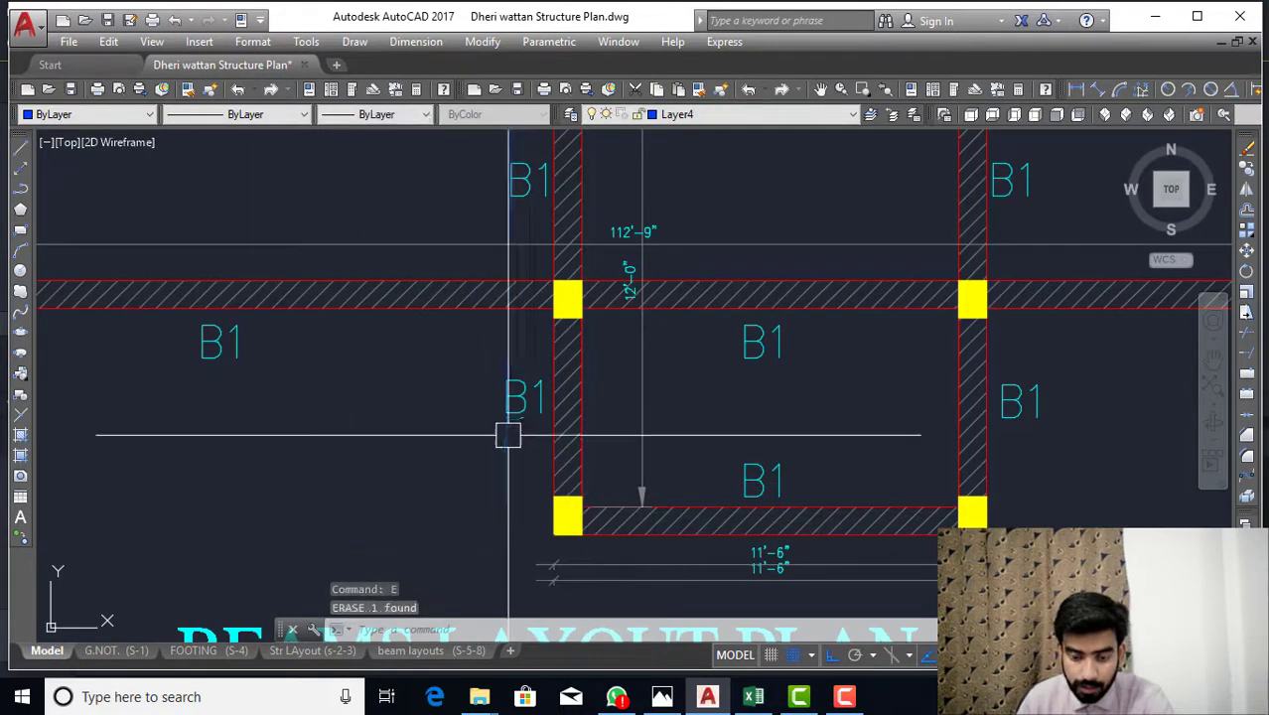
key(Escape)
key(Escape)
- Redimension the grid D beam between column corners as 11'-0" and return to the BOQ Civil workbook
text(l)
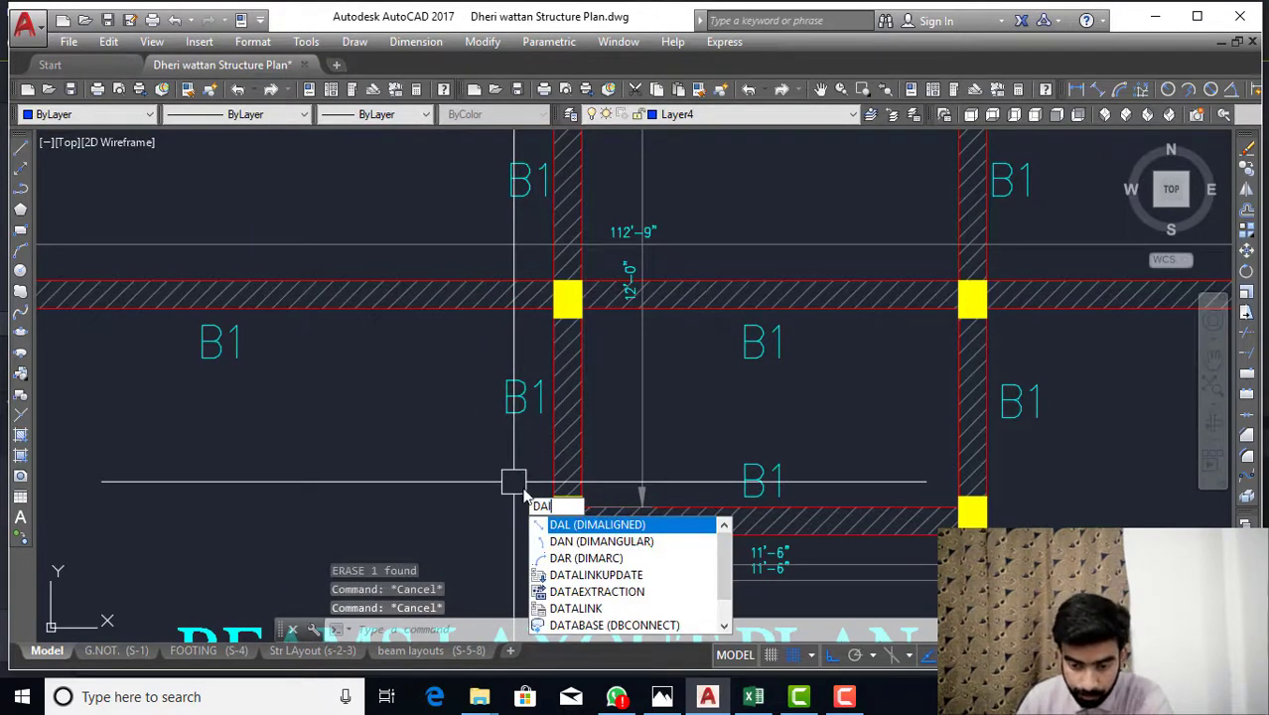
key(Return)
click(554, 505)
scroll(566, 427, down, 3)
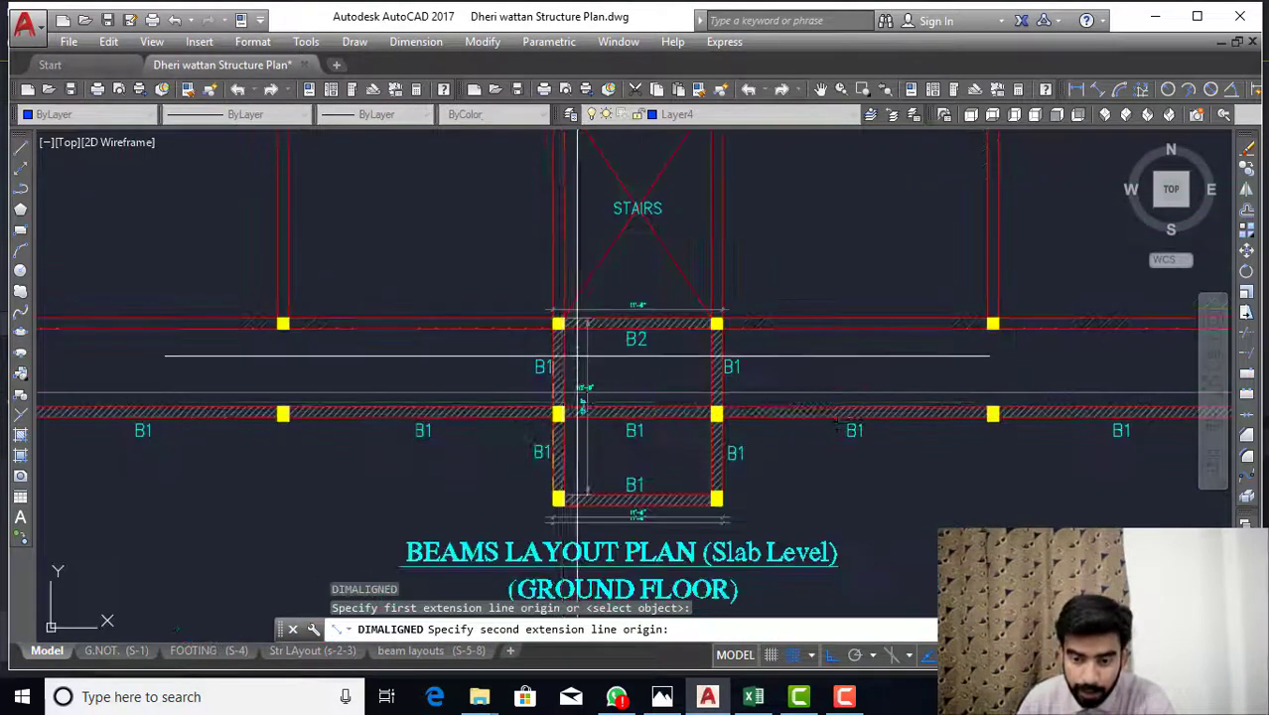
scroll(571, 347, up, 2)
scroll(549, 333, up, 4)
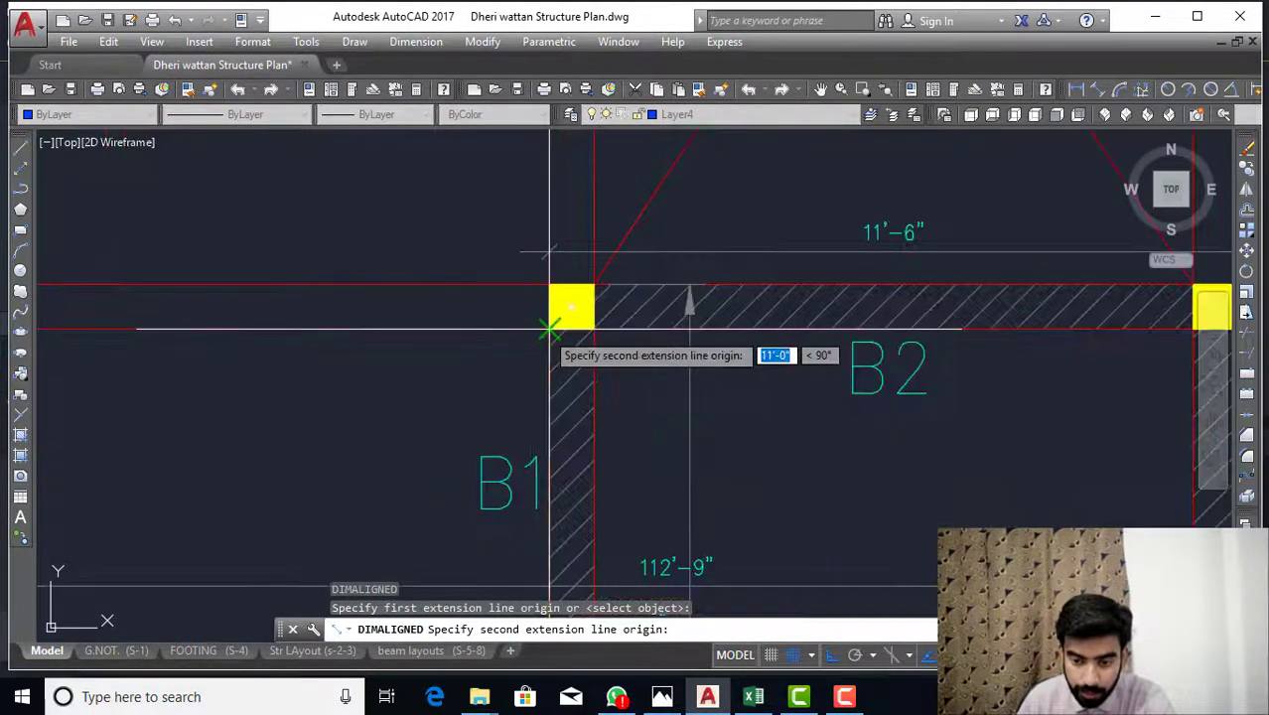
click(551, 328)
scroll(497, 358, down, 3)
scroll(449, 320, up, 3)
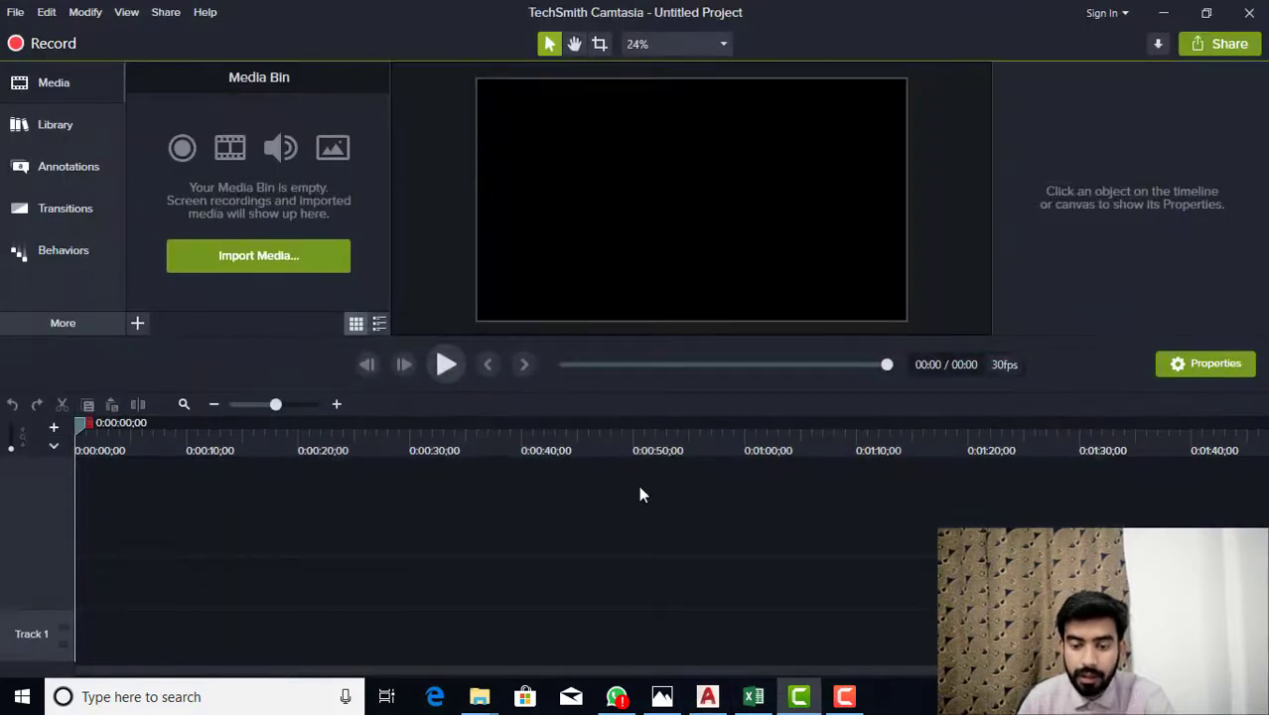
click(708, 698)
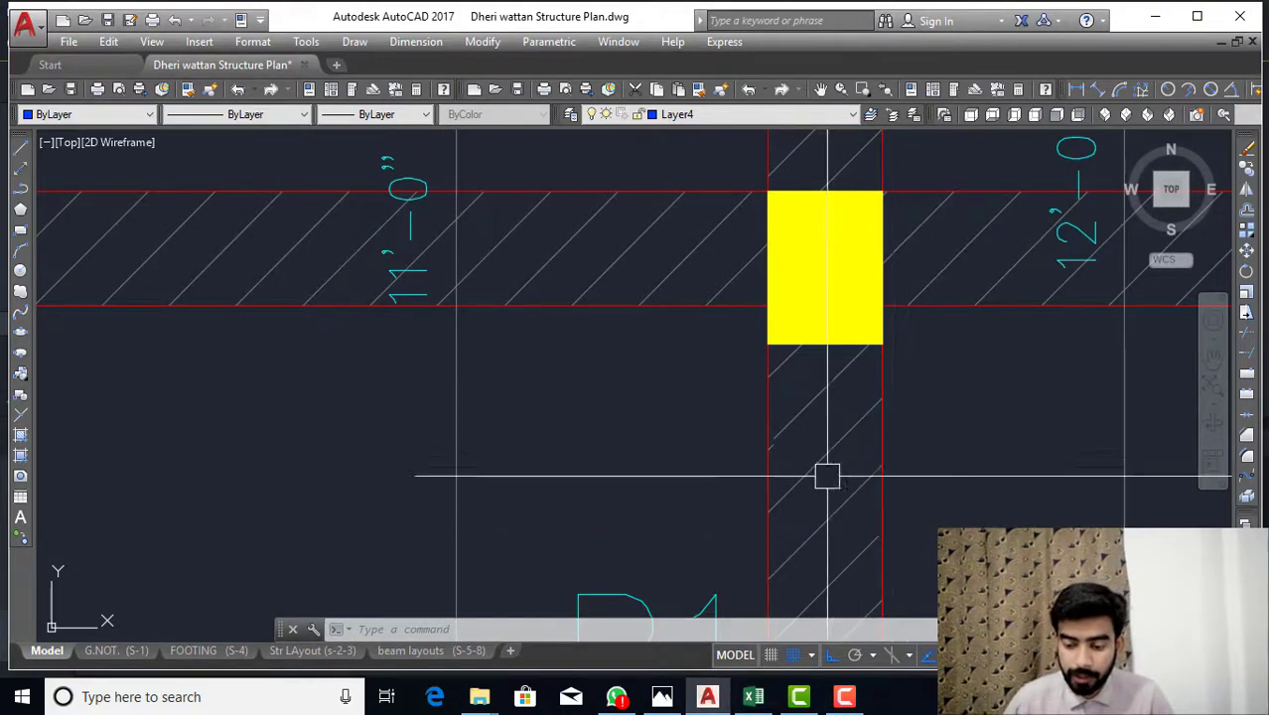
scroll(828, 476, down, 2)
key(alt+Tab)
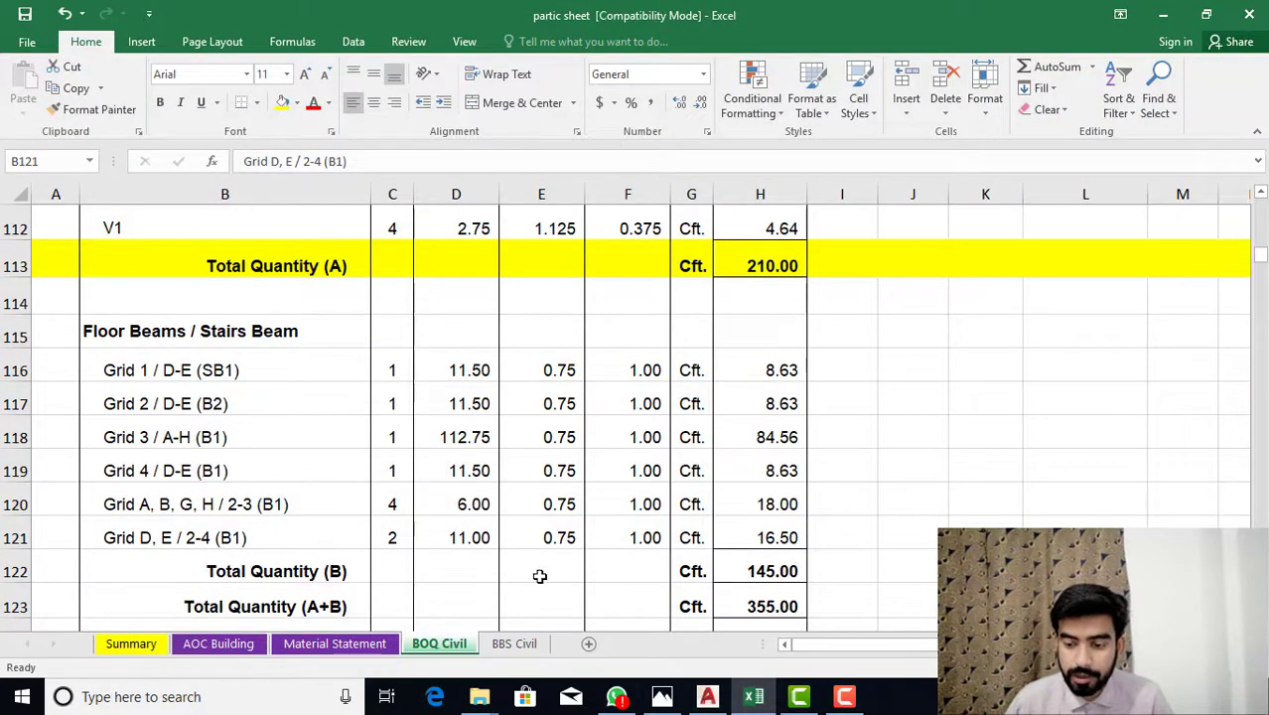
- Check the formulas in H116 (Grid 1 beam volume) and H122 (Total Quantity B) without changing them
double_click(765, 370)
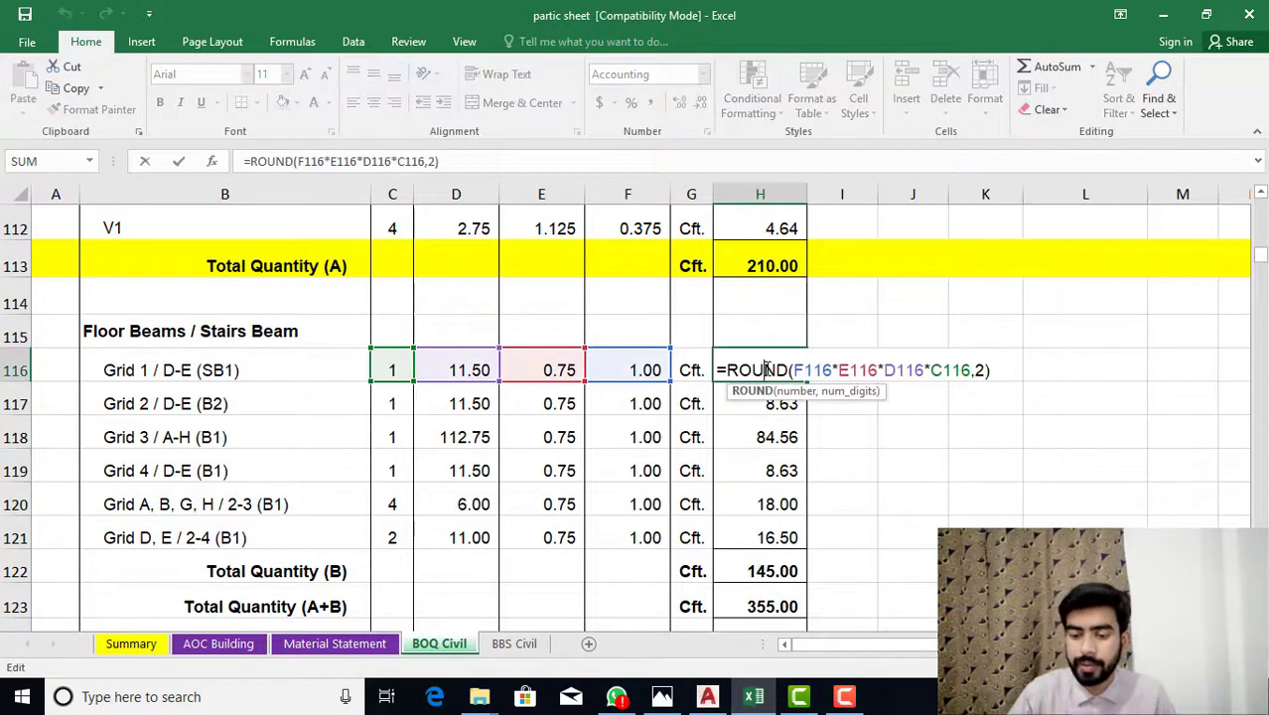
key(Return)
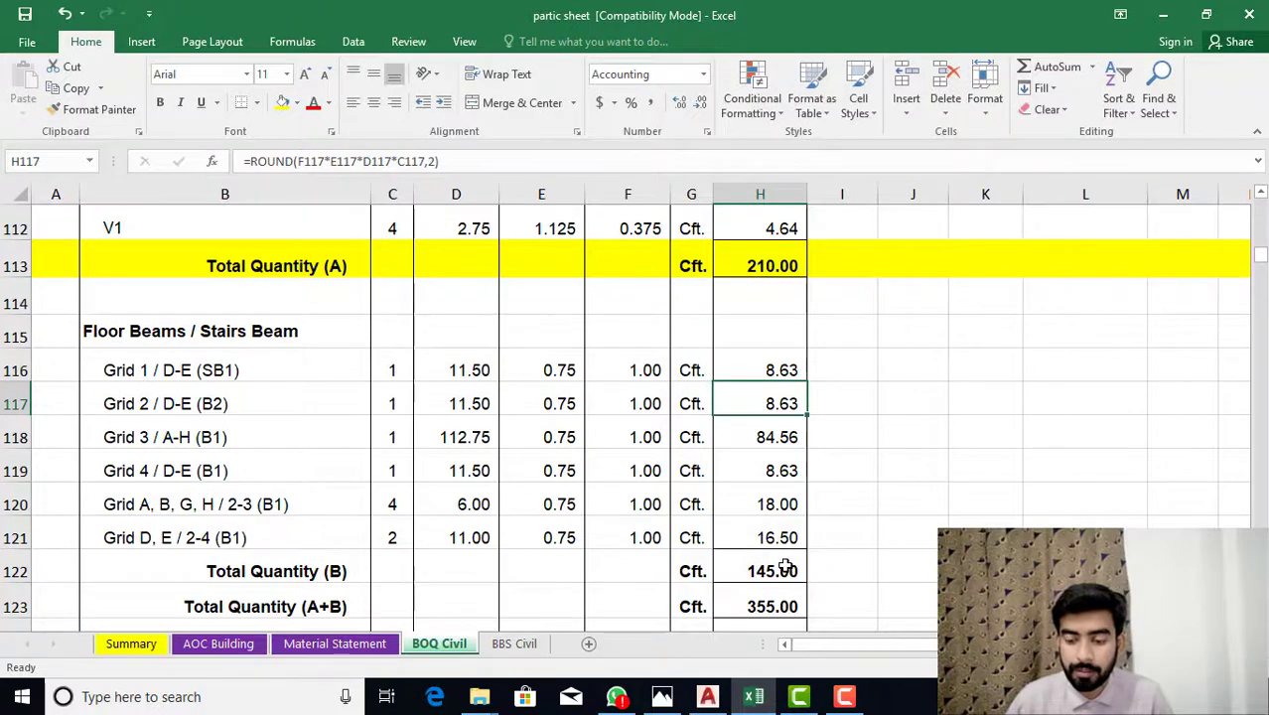
double_click(786, 568)
key(Return)
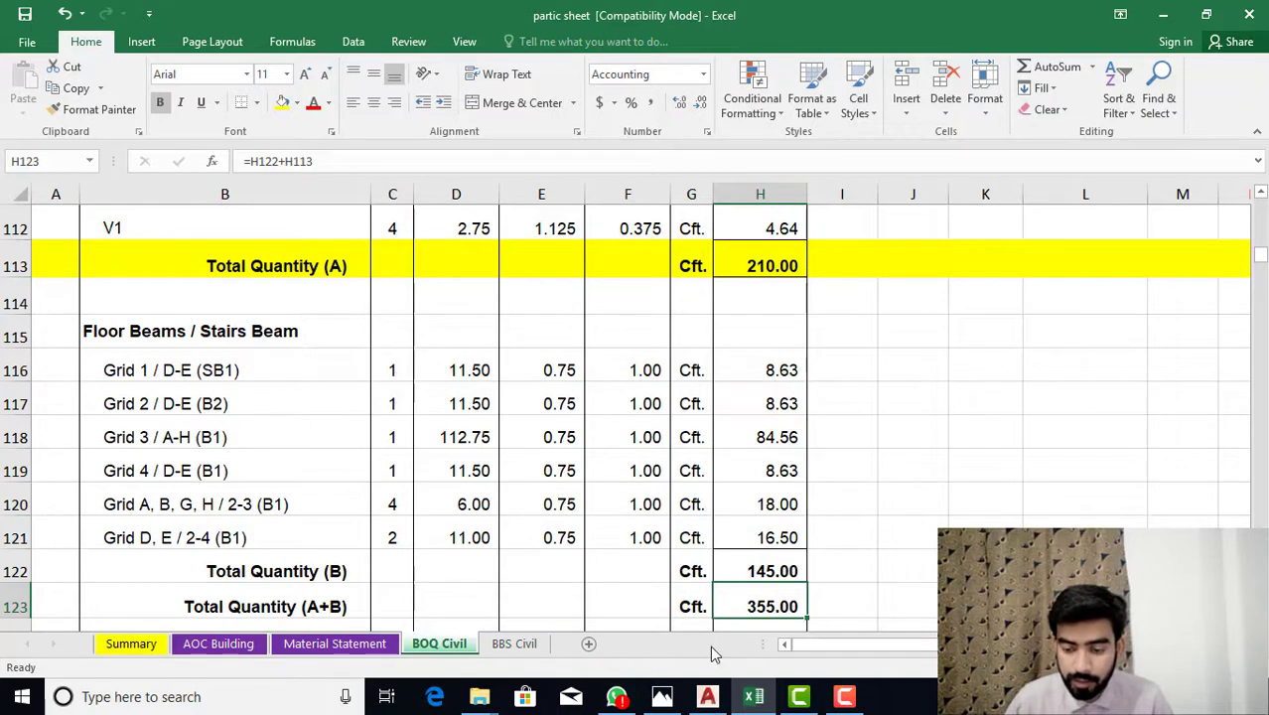
- Enter =H122+H113 in H123 so Total Quantity (A+B) shows 355.00
click(786, 597)
text(=H122+H113)
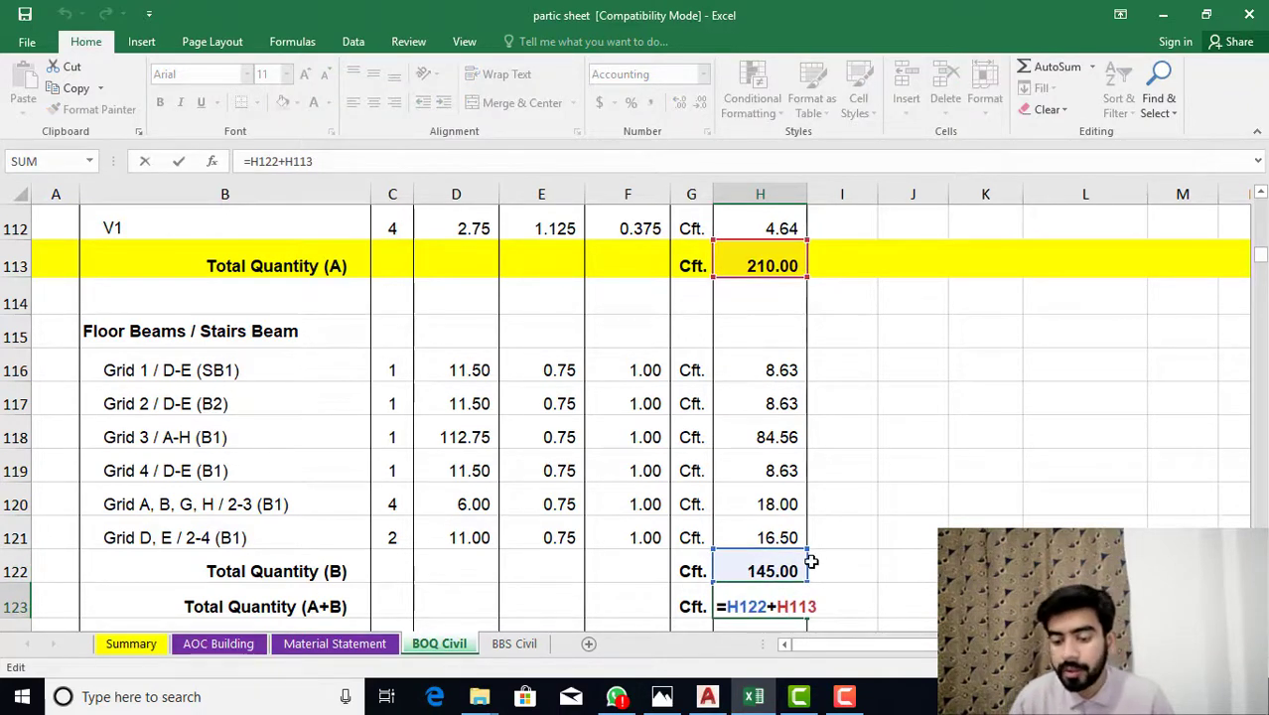
key(Return)
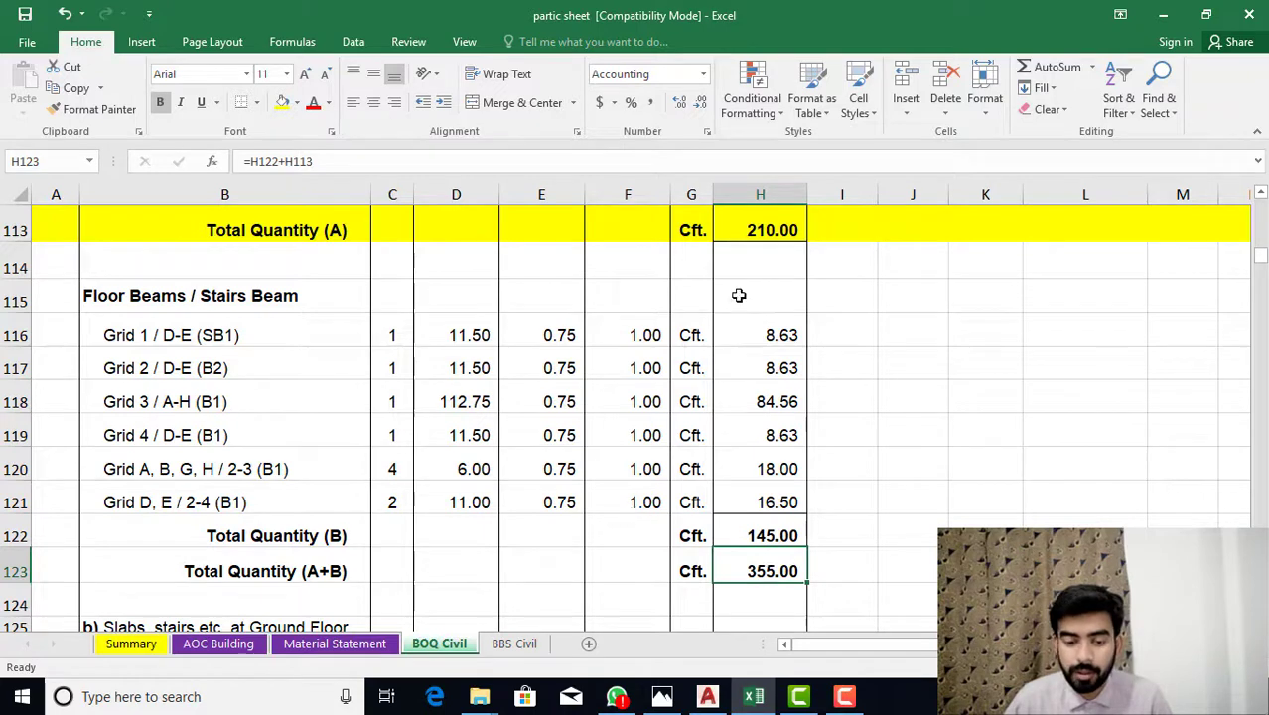
scroll(192, 260, up, 1)
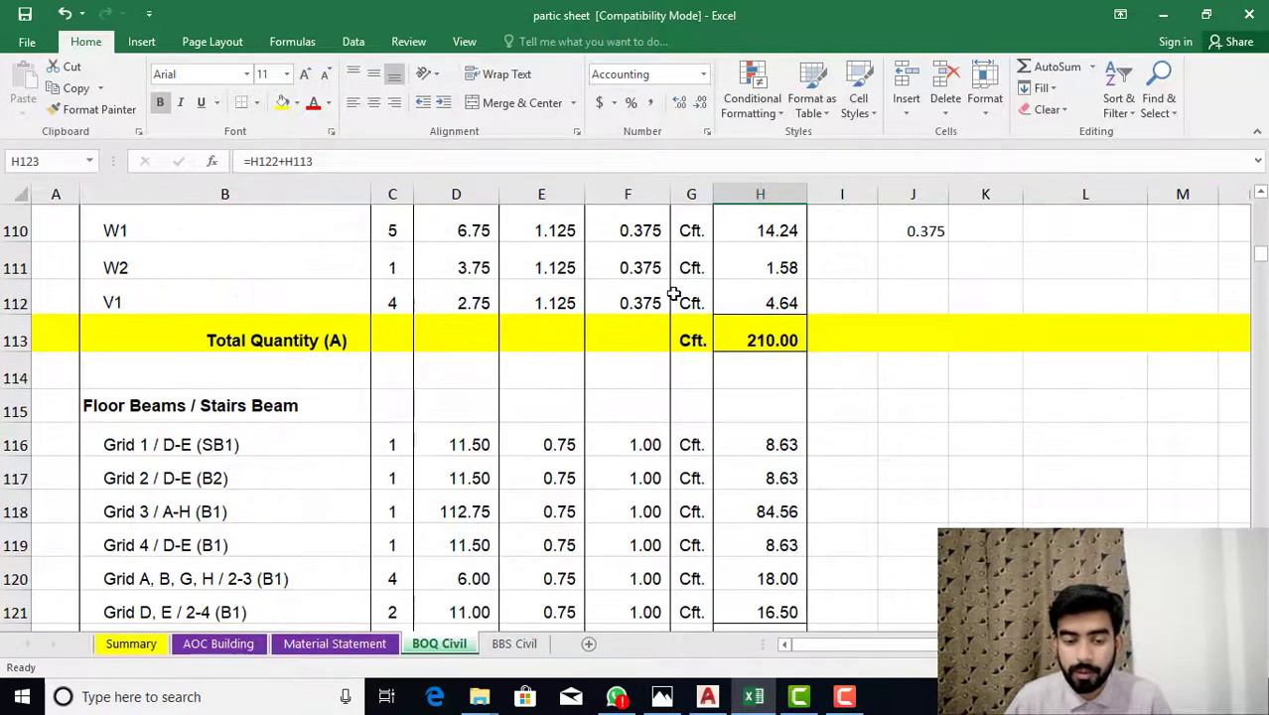
scroll(612, 525, down, 1)
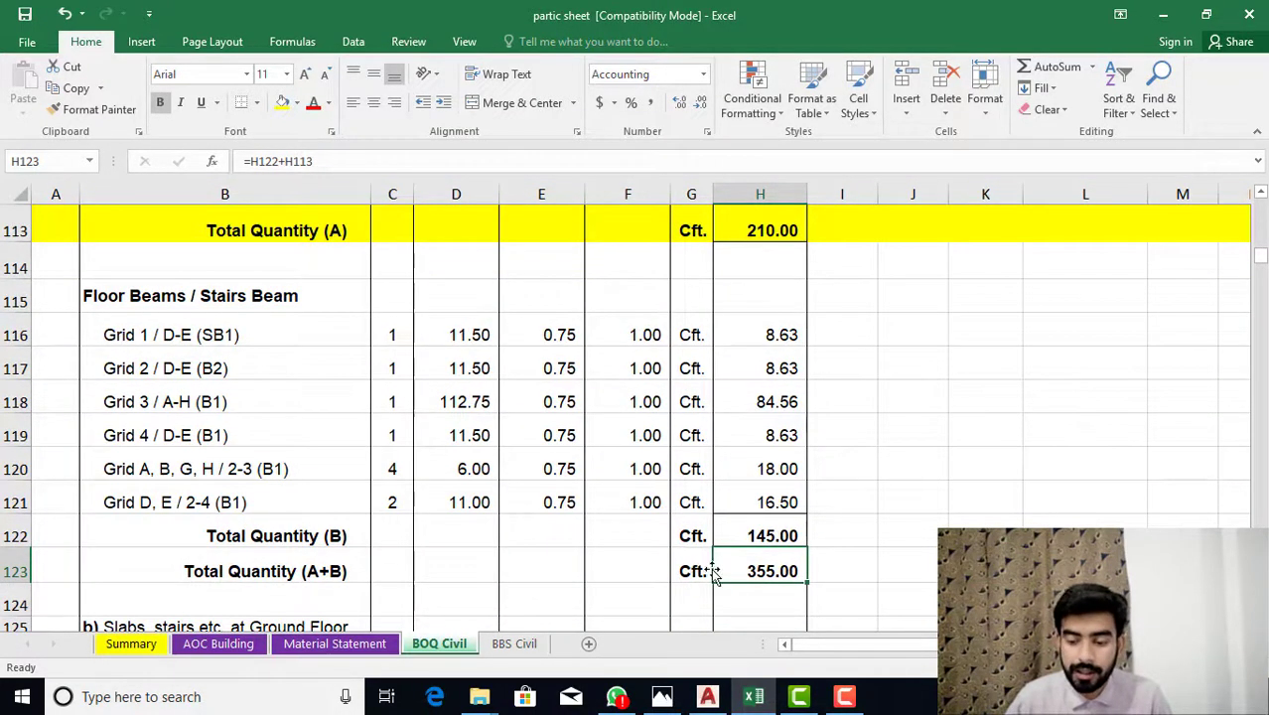